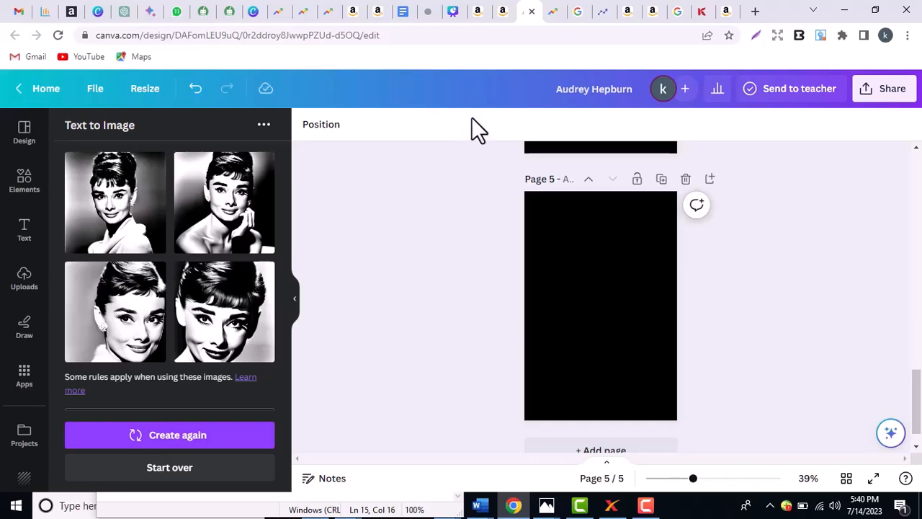
- Switch from the Canva design to the audrey hepburn Google Images results tab
click(582, 10)
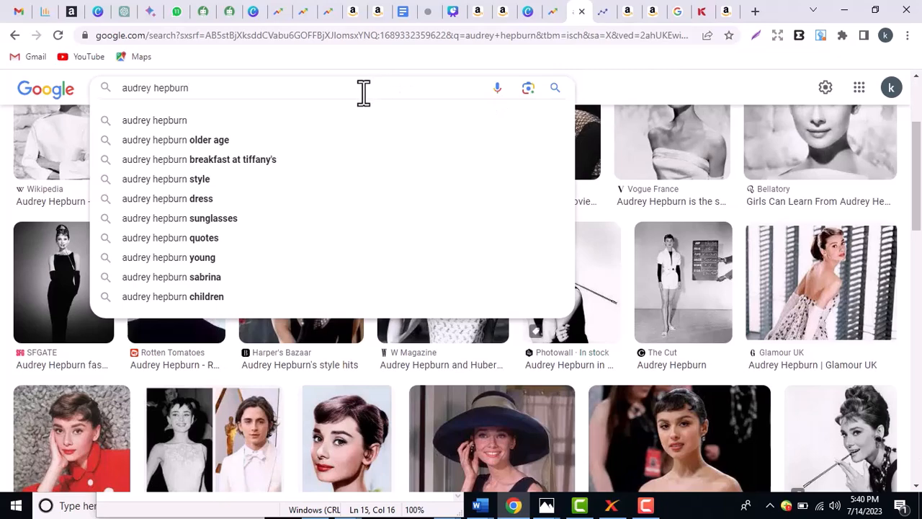
- Rerun the audrey hepburn image search with no licence filter and open the Usage Rights choices
key(Return)
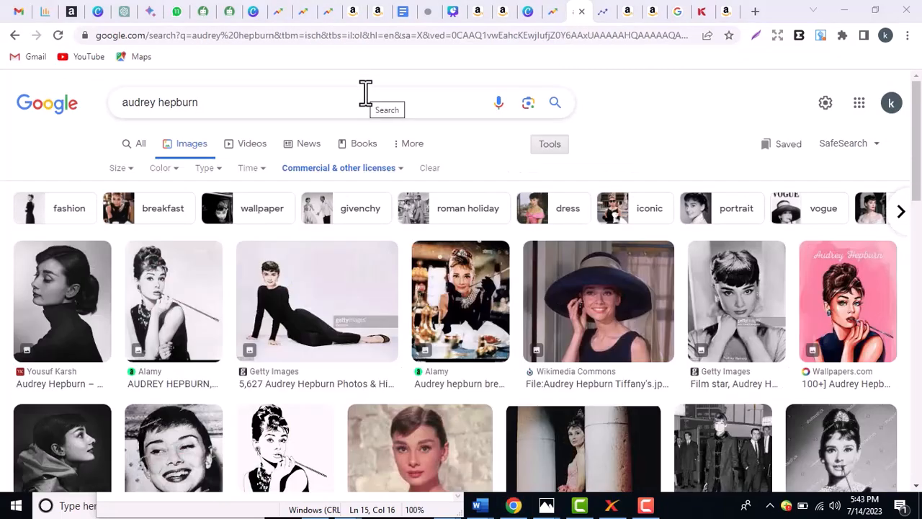
click(552, 104)
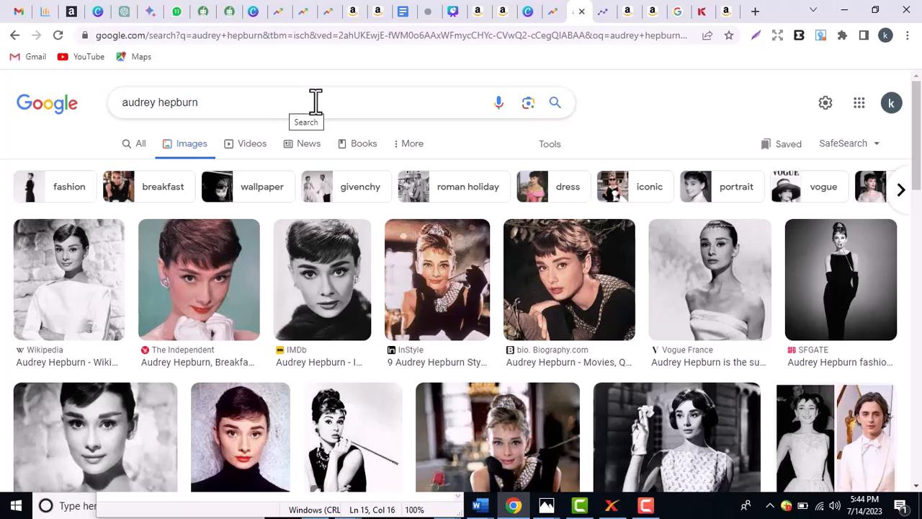
click(550, 147)
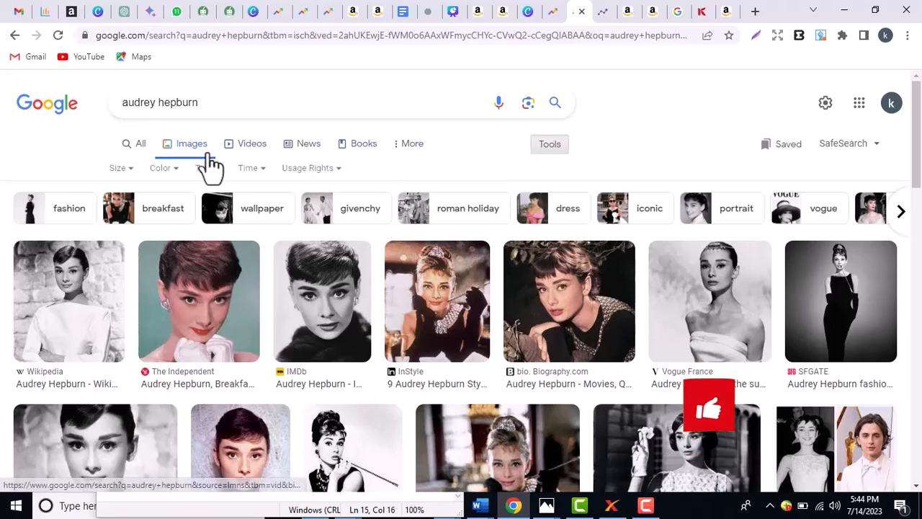
click(315, 173)
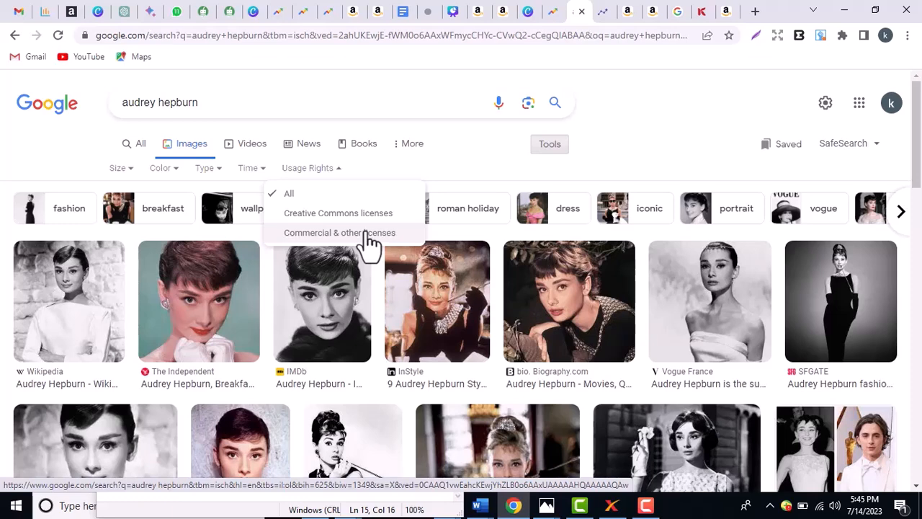
- Filter the results to Commercial & other licenses and scroll through them and back up
click(361, 233)
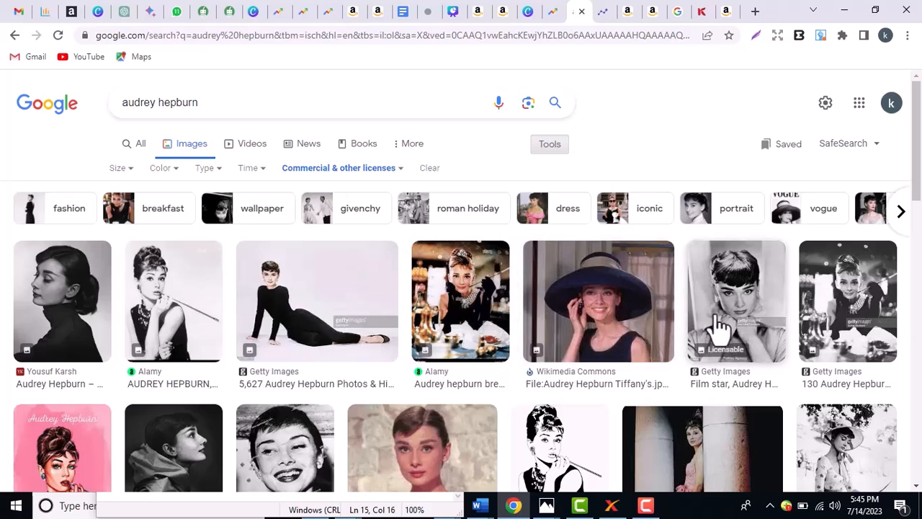
drag(918, 170, 920, 425)
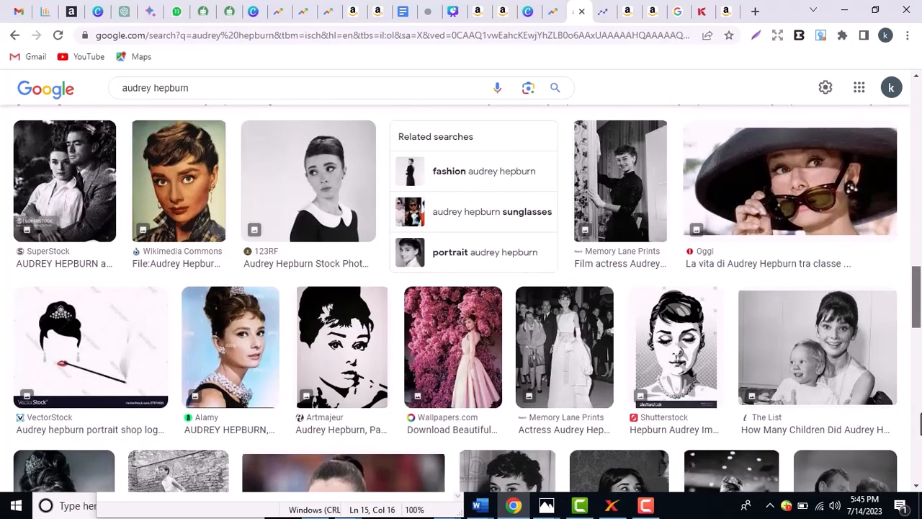
drag(921, 425, 920, 273)
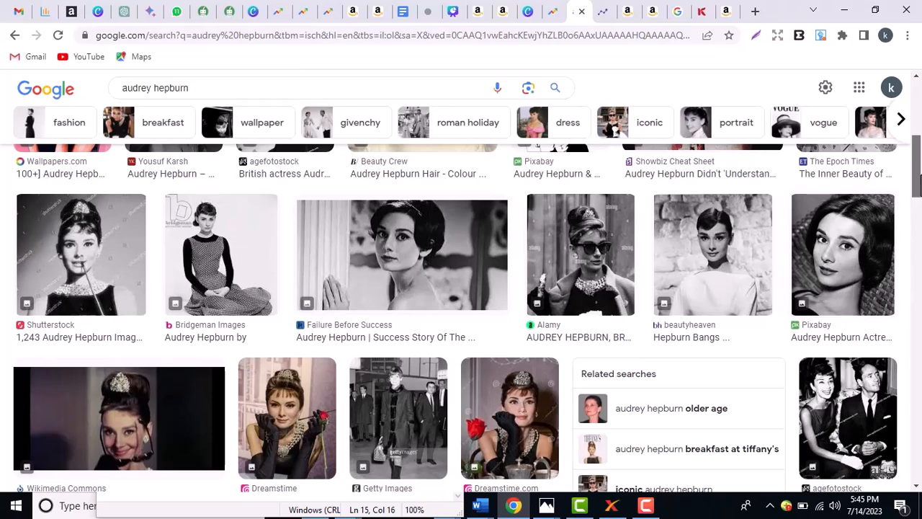
drag(918, 166, 918, 115)
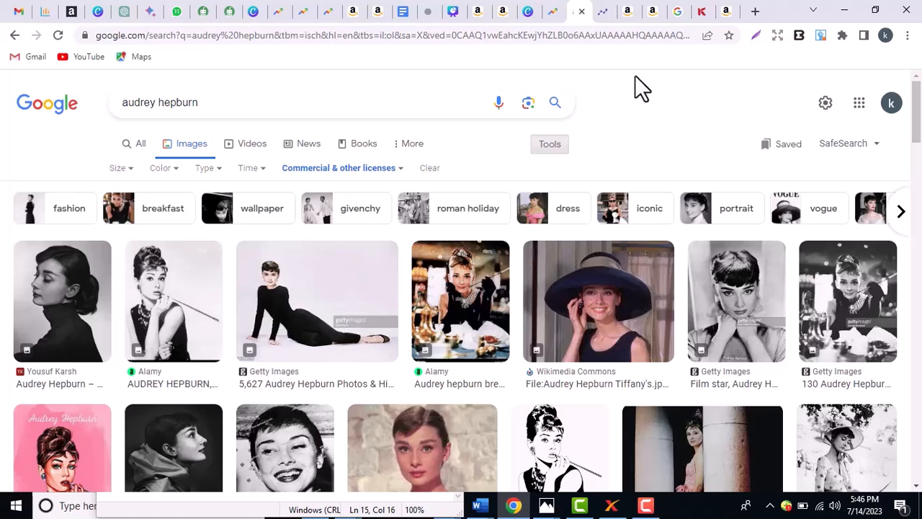
- Back in Canva, open the Text to Image app from Apps and start over with a blank prompt
click(528, 13)
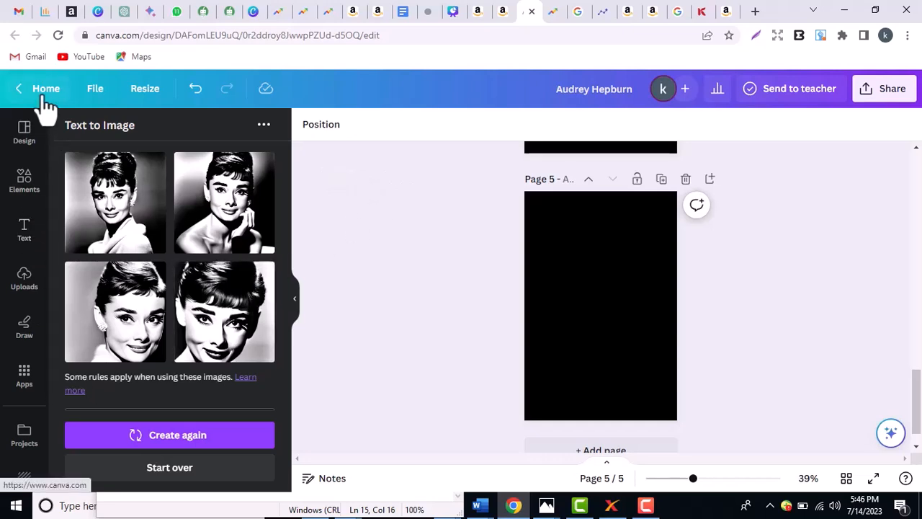
click(24, 375)
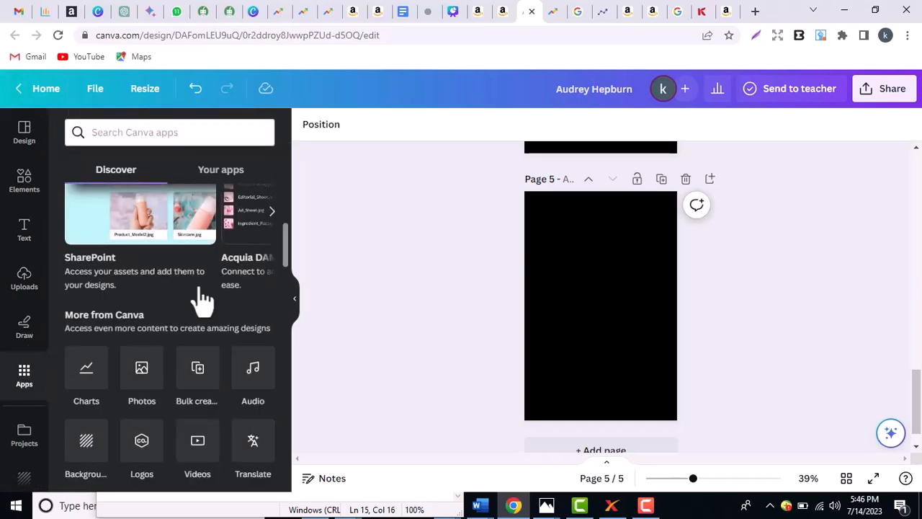
drag(286, 237, 283, 268)
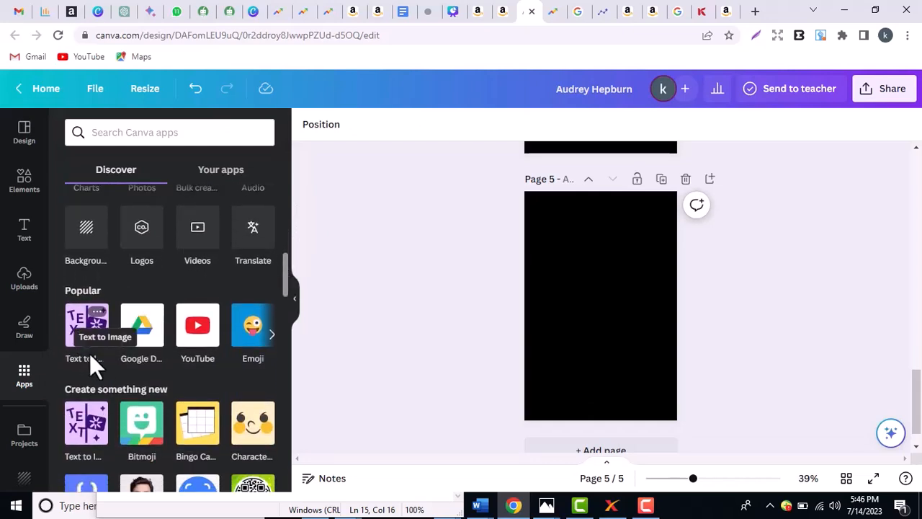
click(95, 314)
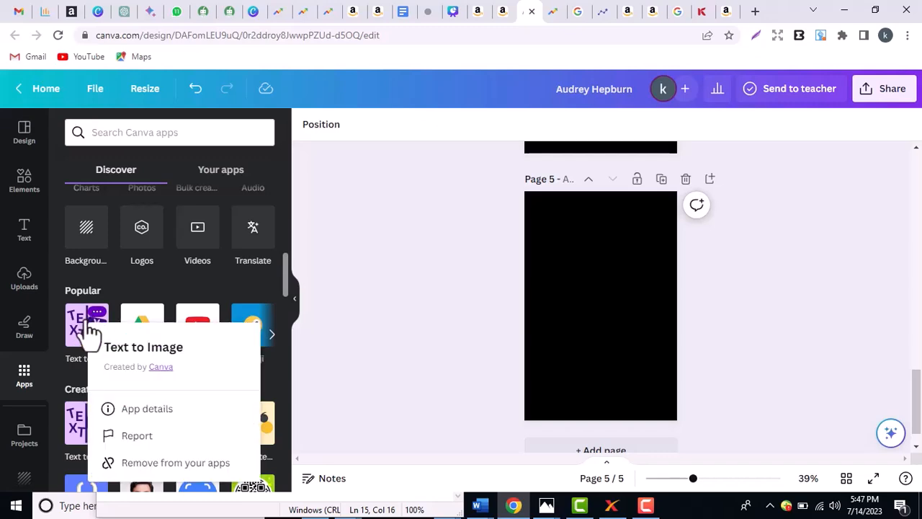
click(90, 336)
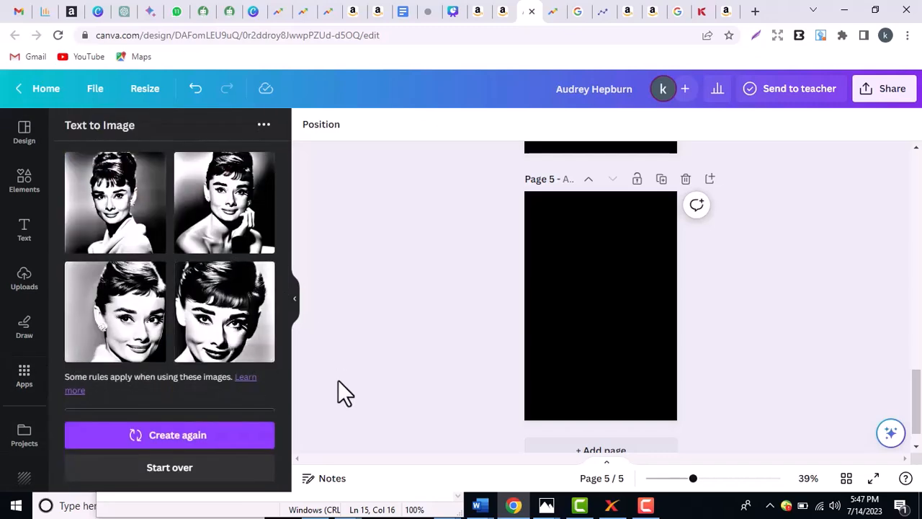
click(186, 475)
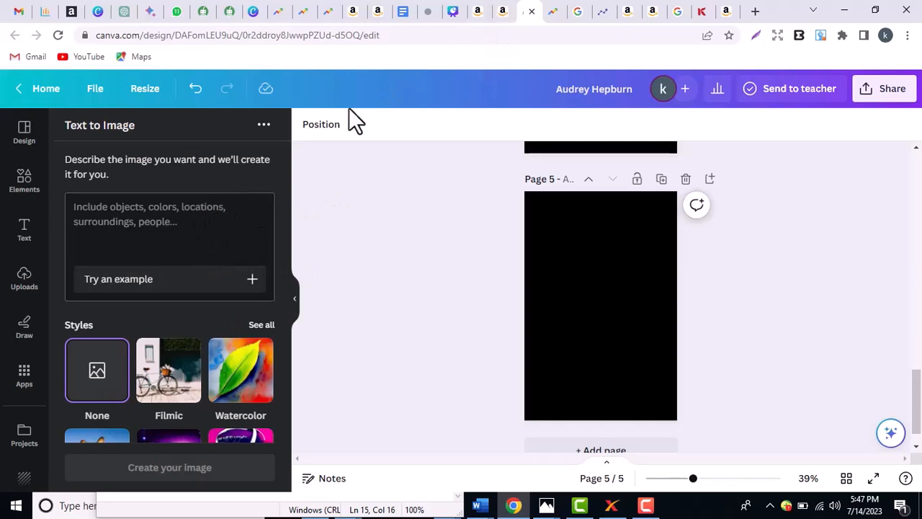
- Clear the wrongly pasted prompt text and select the audrey hepburn search words in Google
click(186, 223)
text(B0C9RYV9Q8)
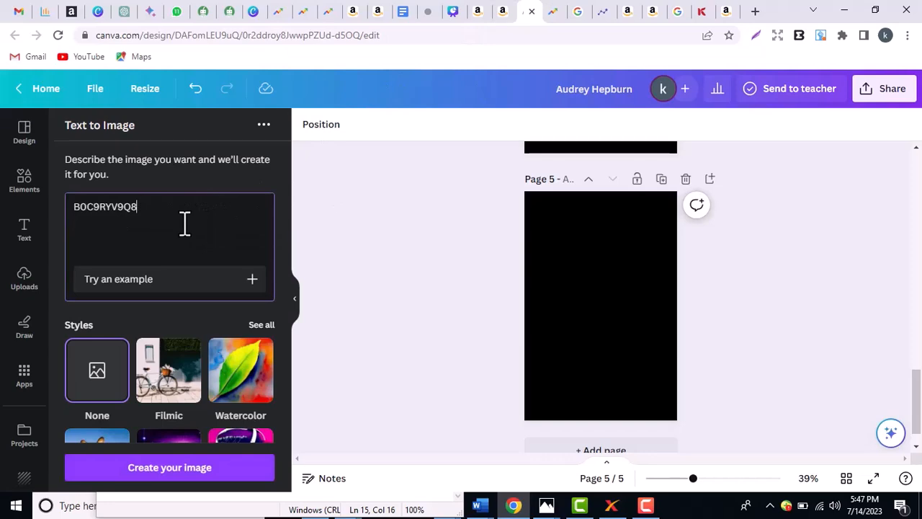
key(ctrl+a)
key(BackSpace)
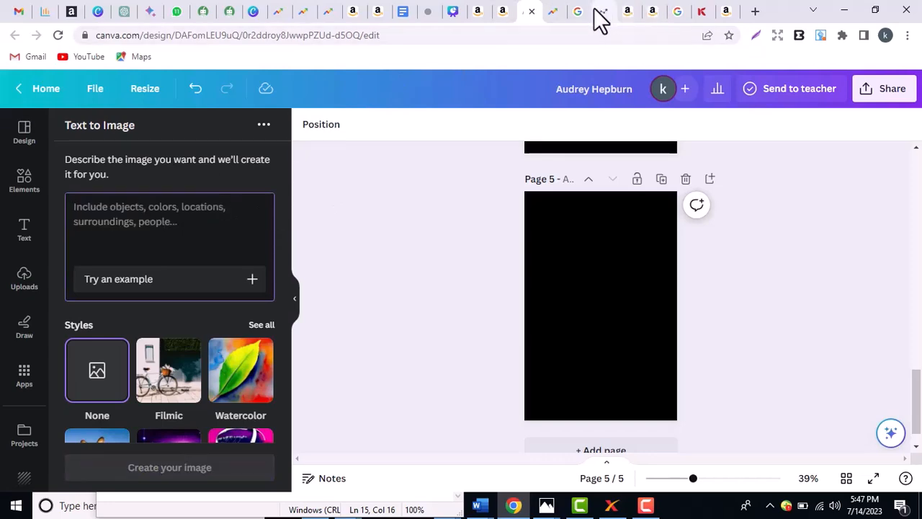
click(596, 12)
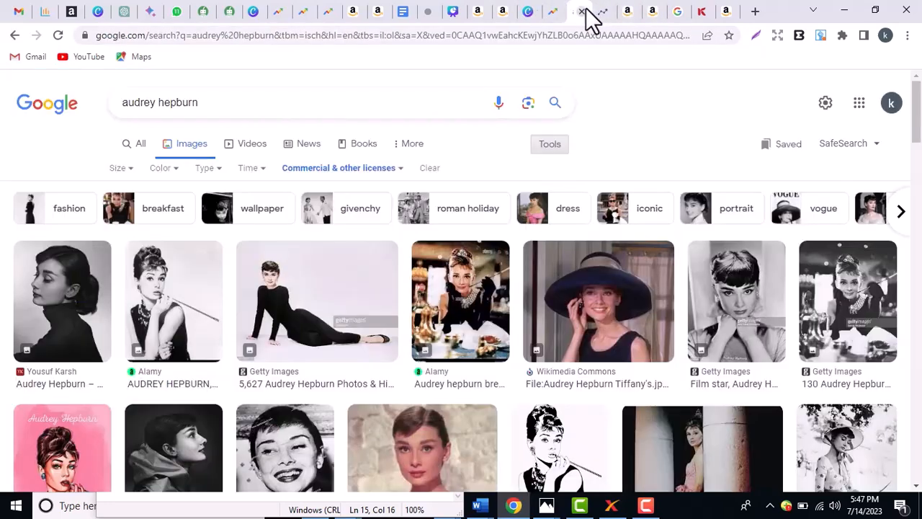
triple_click(317, 102)
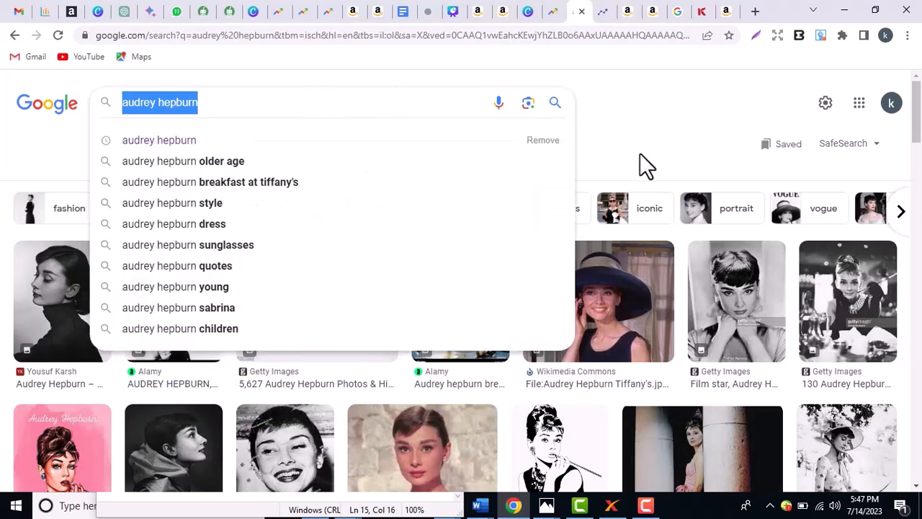
click(634, 140)
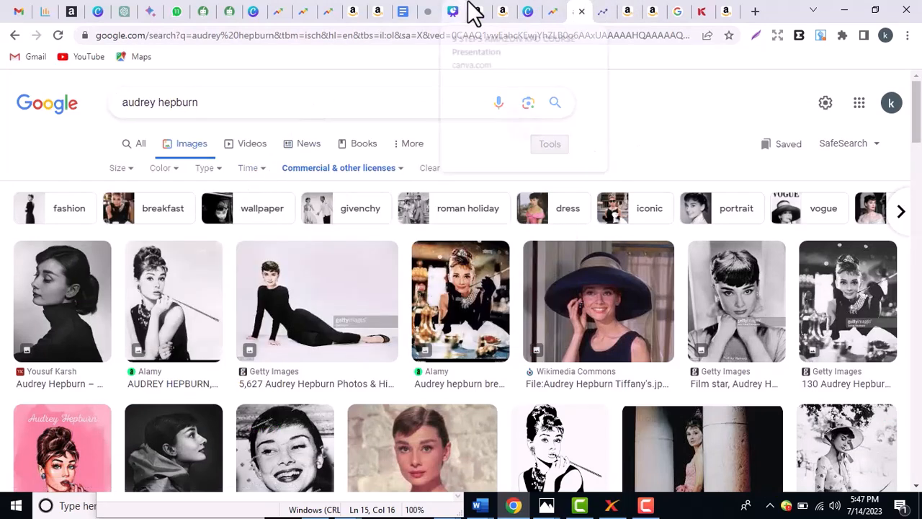
click(525, 13)
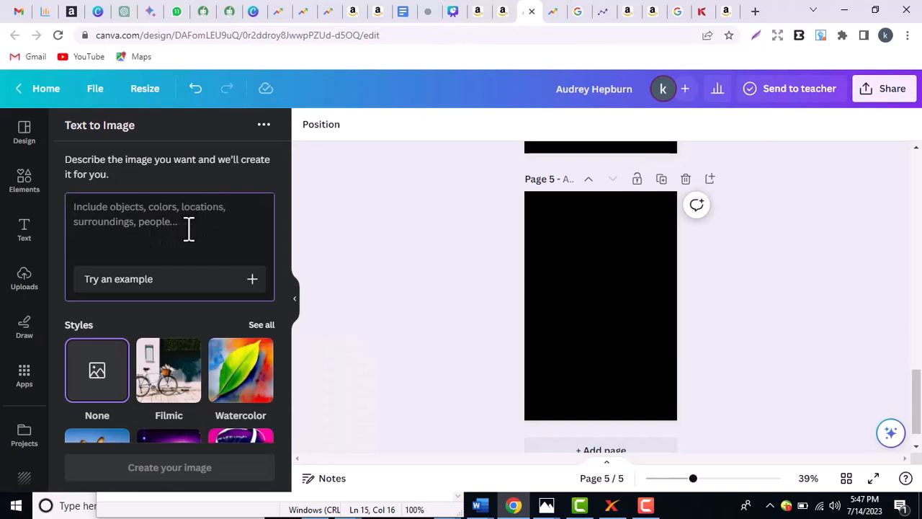
- Enter the prompt 'Audrey Hepburn portrait' with capitalised name and generate the images
text(audrey hepburn)
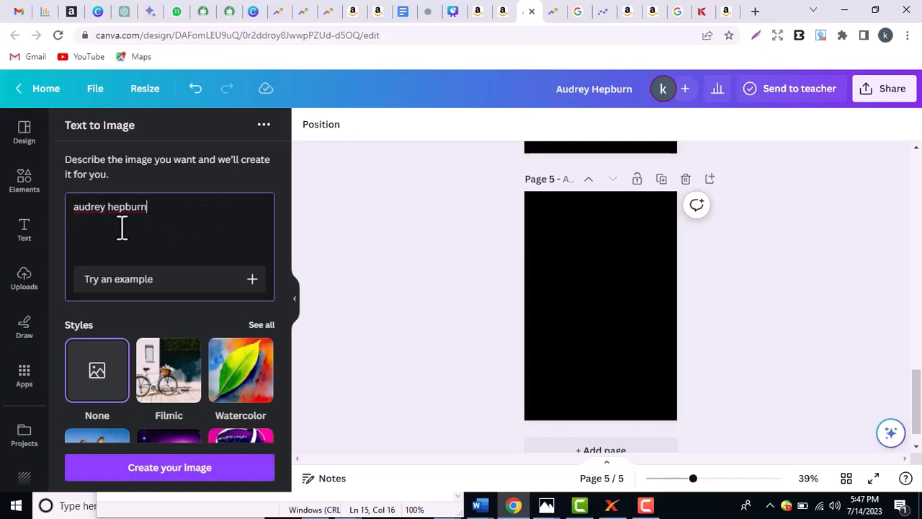
click(80, 208)
key(BackSpace)
text(A)
click(115, 206)
key(BackSpace)
text(H)
click(169, 207)
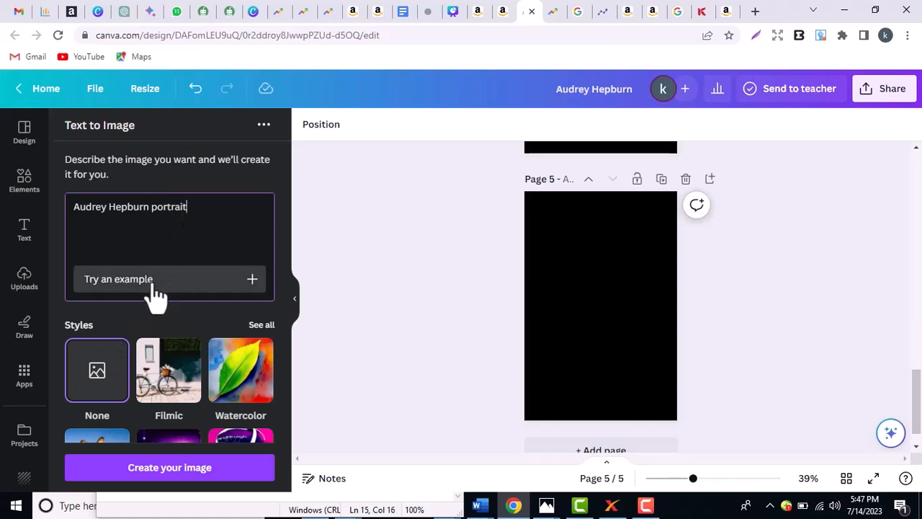
click(166, 469)
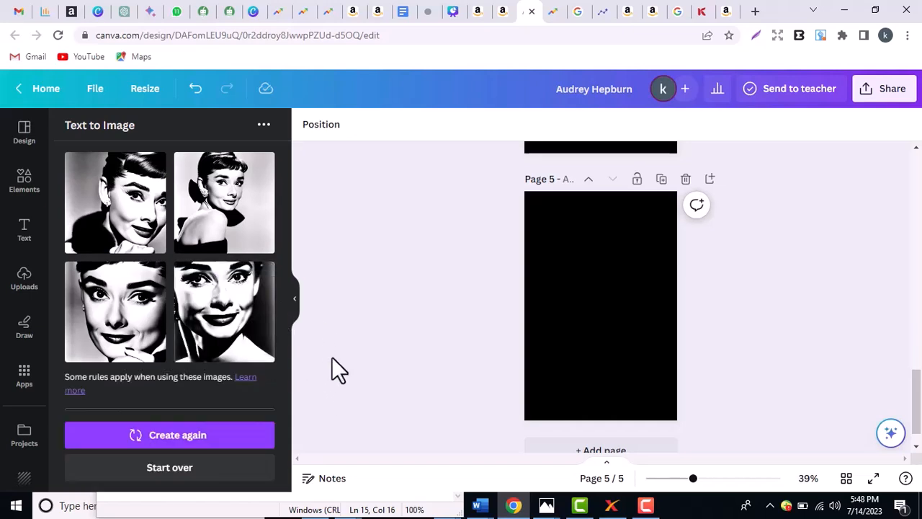
- Glance at the Google results, then regenerate a fresh set of four portraits in Canva
click(577, 13)
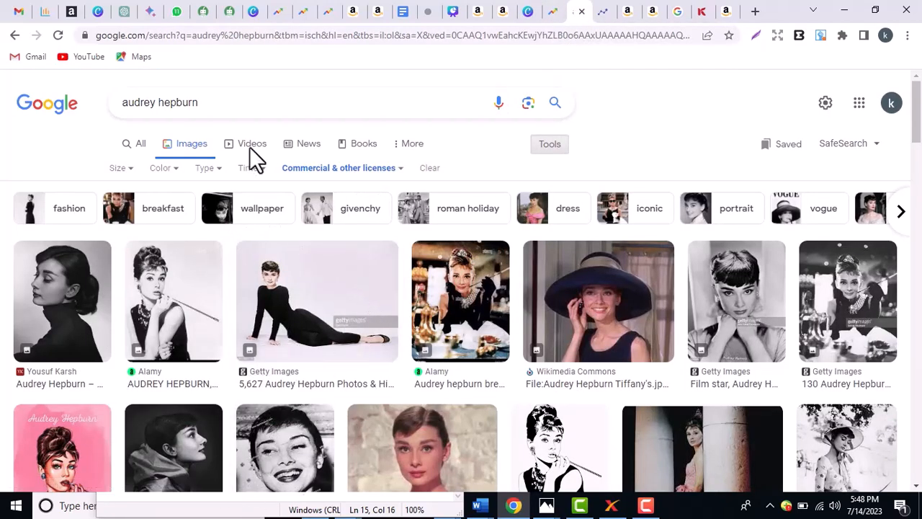
click(530, 13)
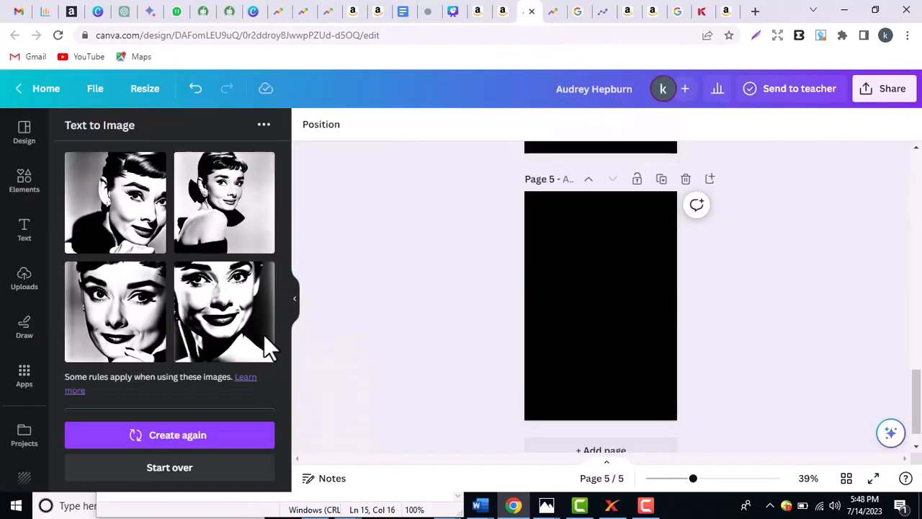
click(167, 436)
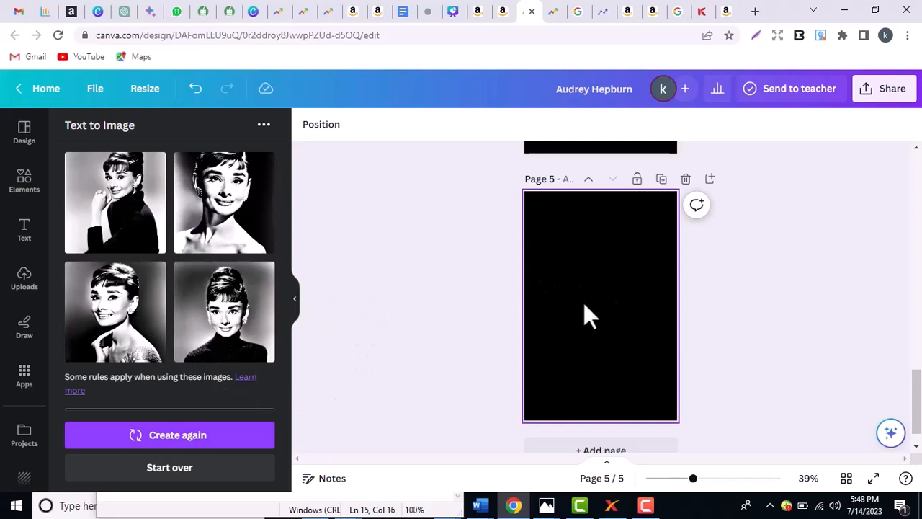
- Place the third portrait on page 5 and enlarge it to about 5.7 wide
click(127, 317)
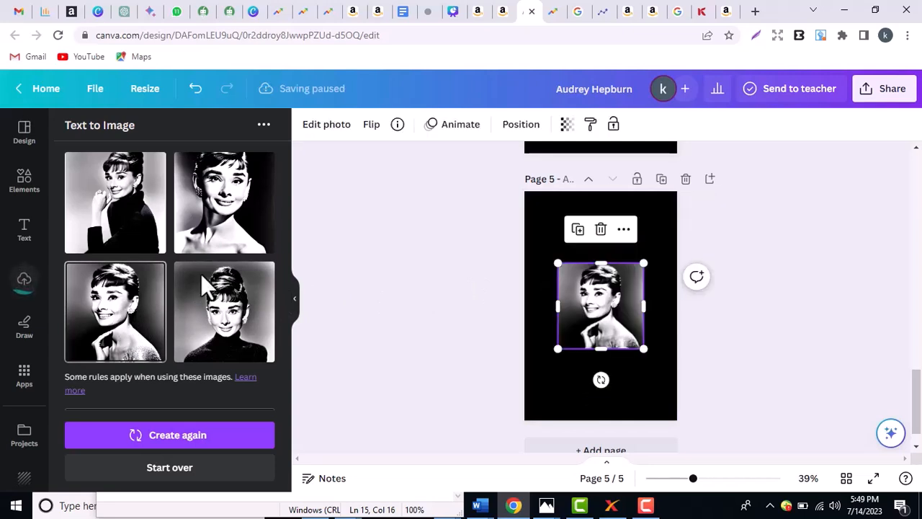
click(793, 321)
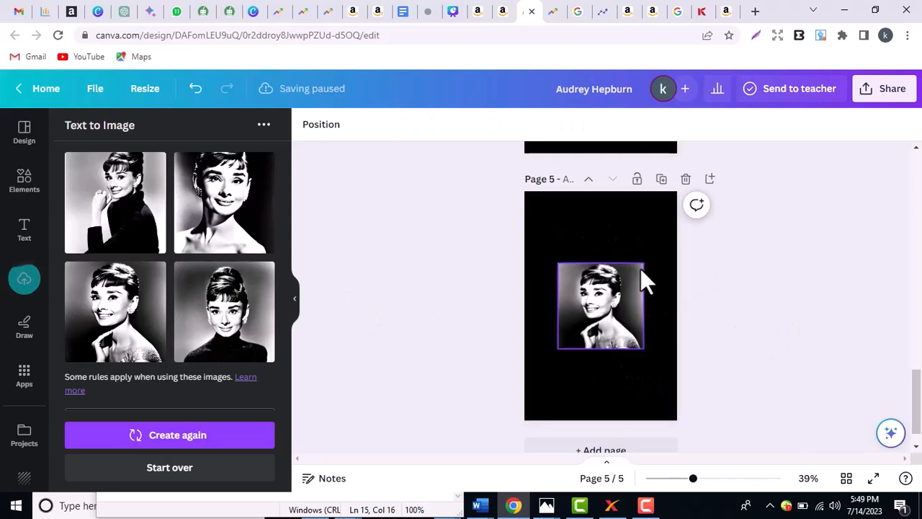
click(599, 302)
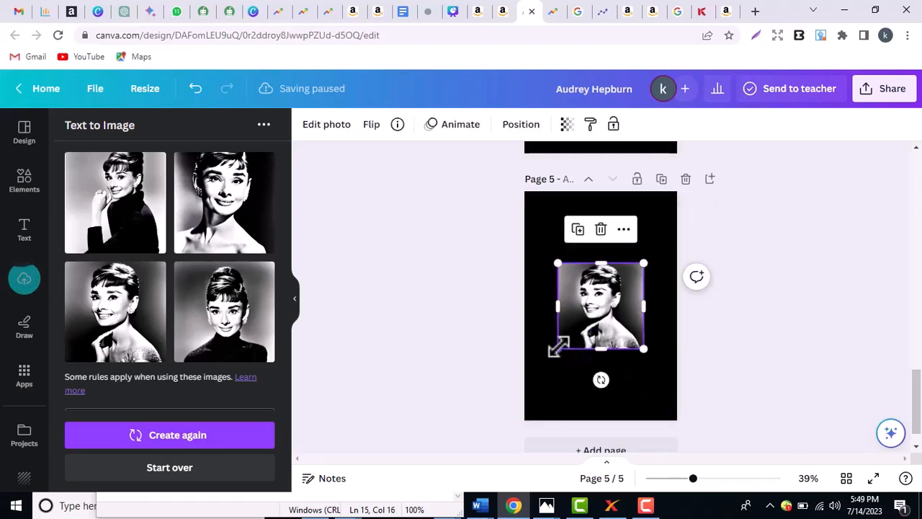
drag(559, 348, 524, 382)
drag(644, 382, 688, 407)
- Nudge the portrait slightly down so it sits just below the black top band
click(762, 386)
click(625, 342)
key(Down)
key(Down)
key(Down)
key(Down)
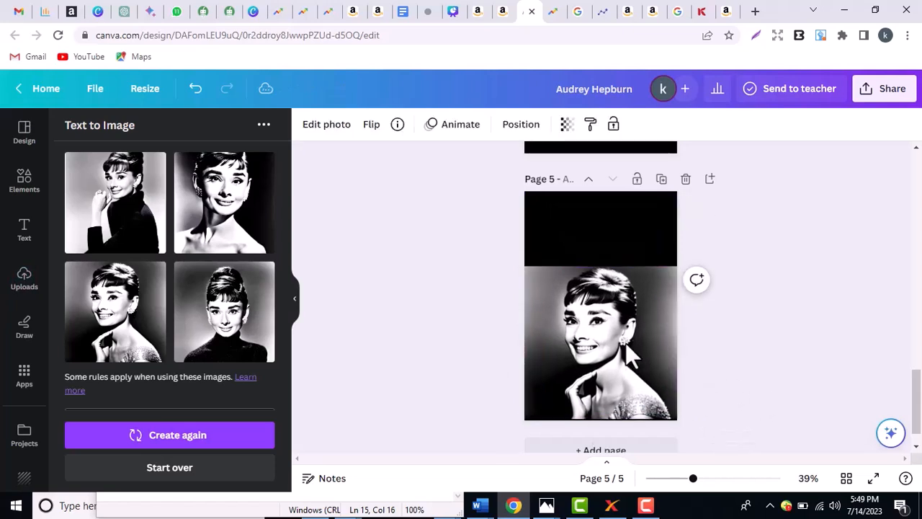
click(744, 352)
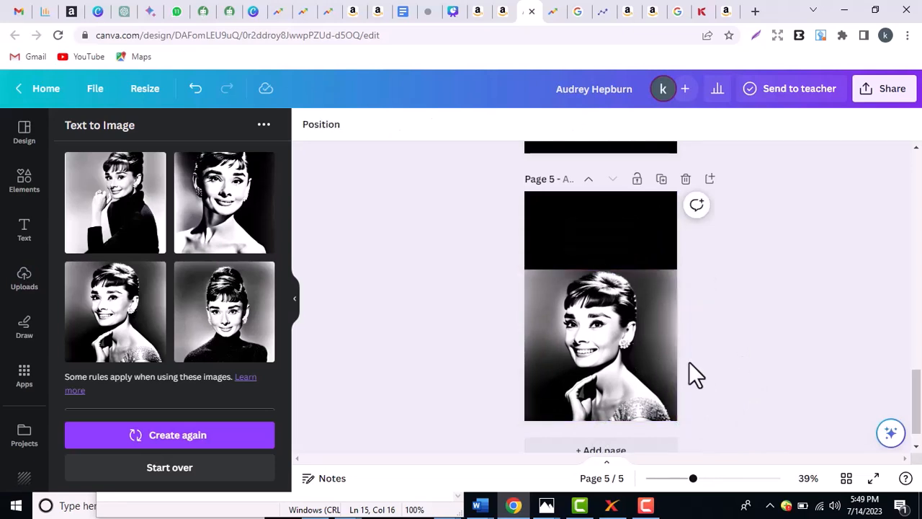
click(645, 327)
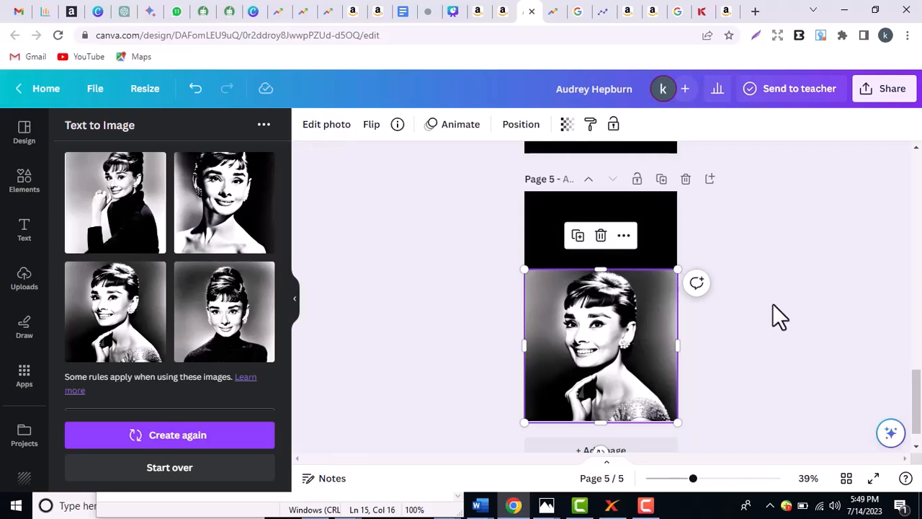
click(758, 16)
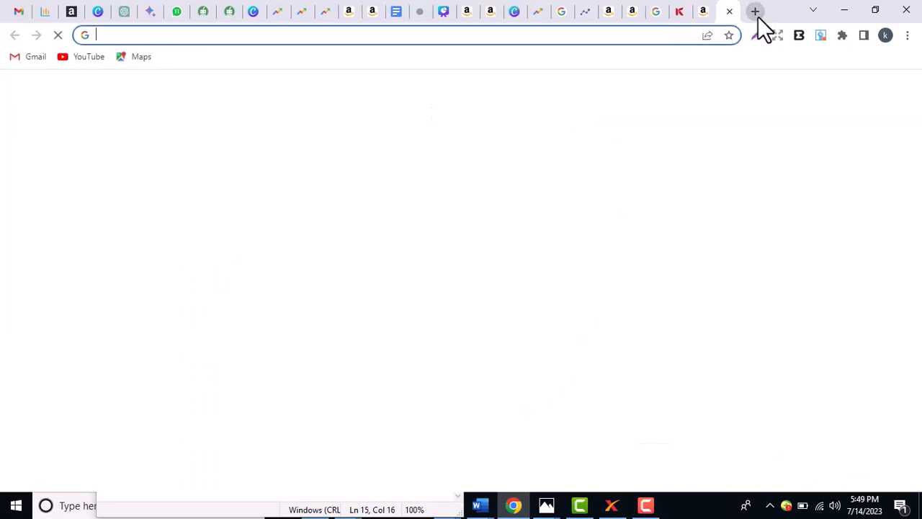
text(re)
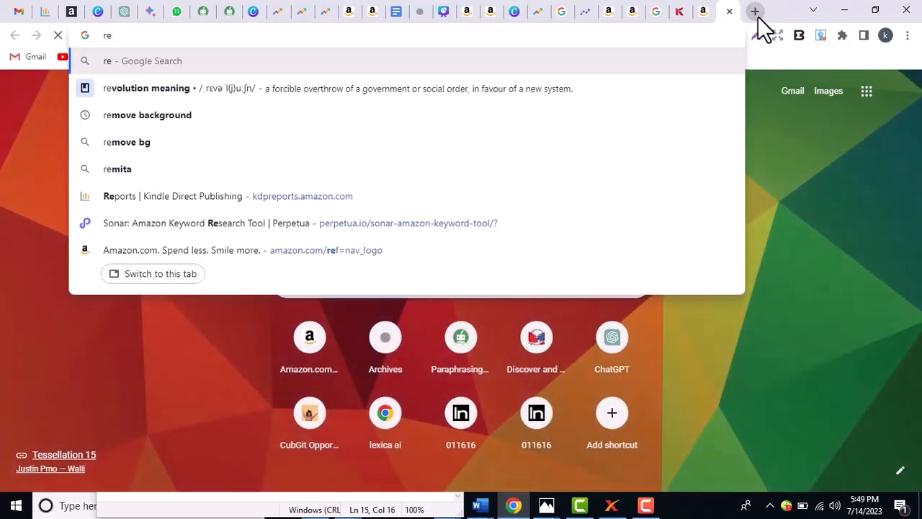
text(mov)
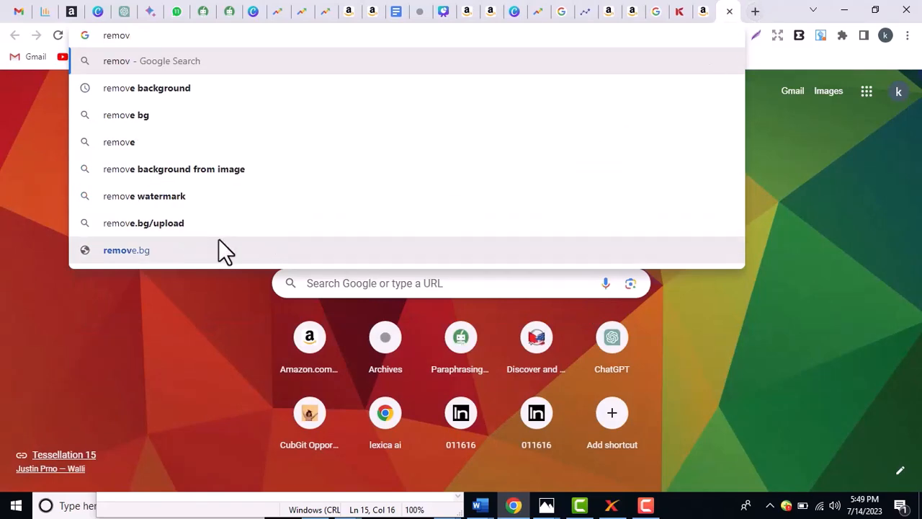
click(203, 88)
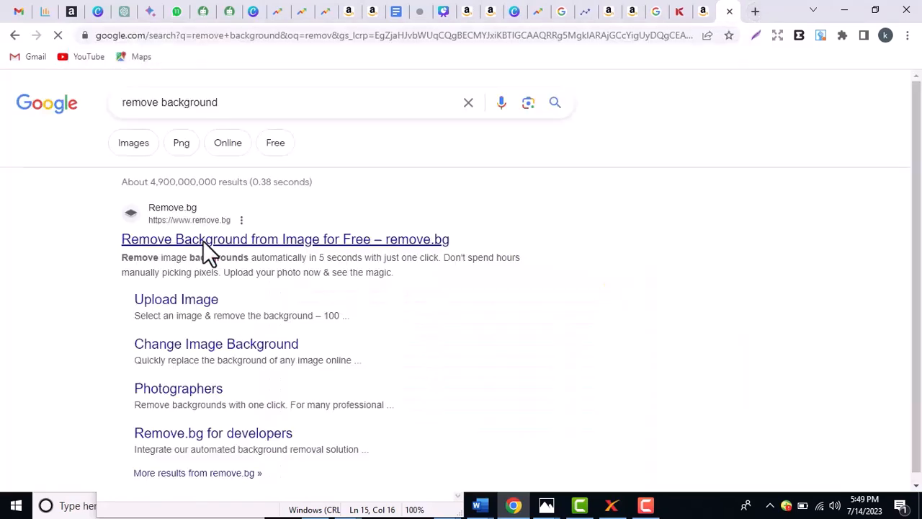
drag(920, 181, 918, 300)
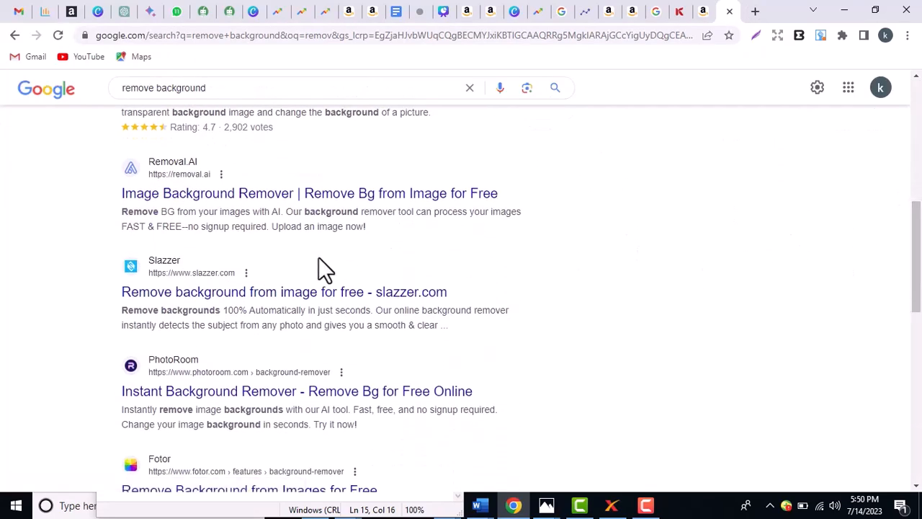
click(276, 292)
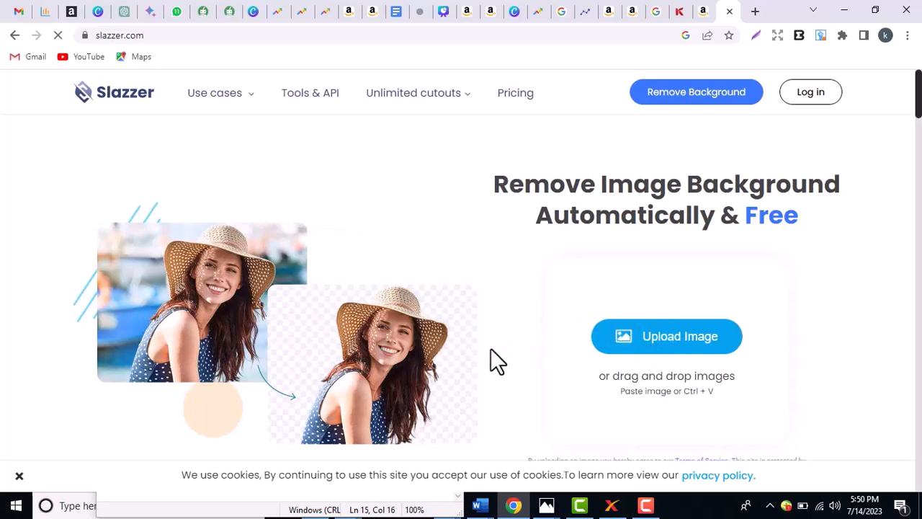
click(730, 10)
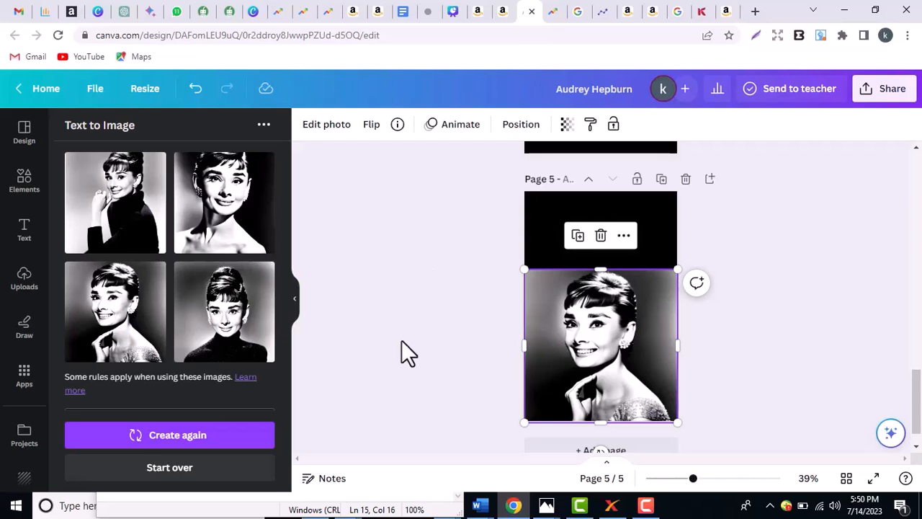
- Remove the portrait's grey background with BG Remover
click(328, 130)
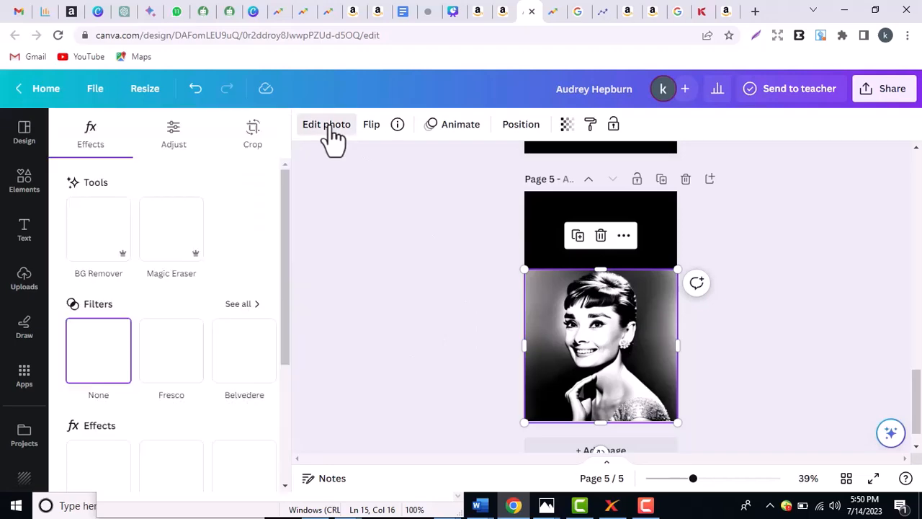
click(118, 236)
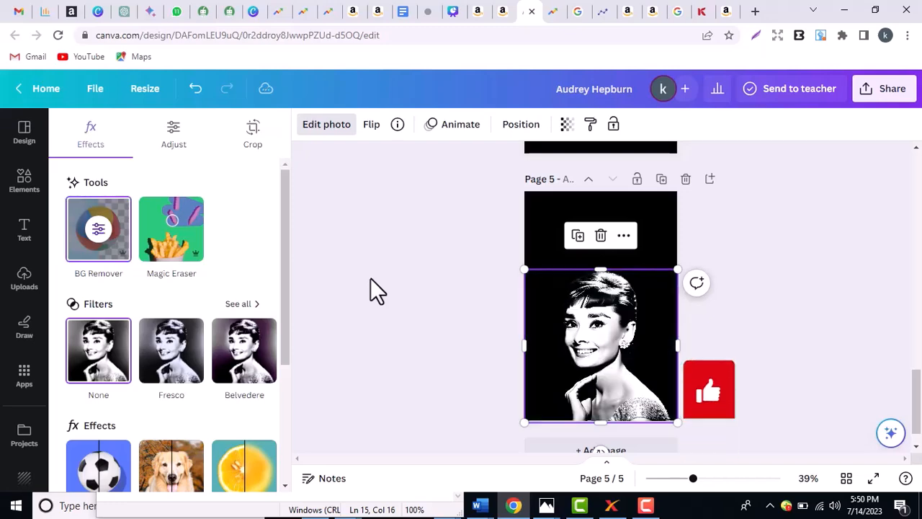
click(371, 277)
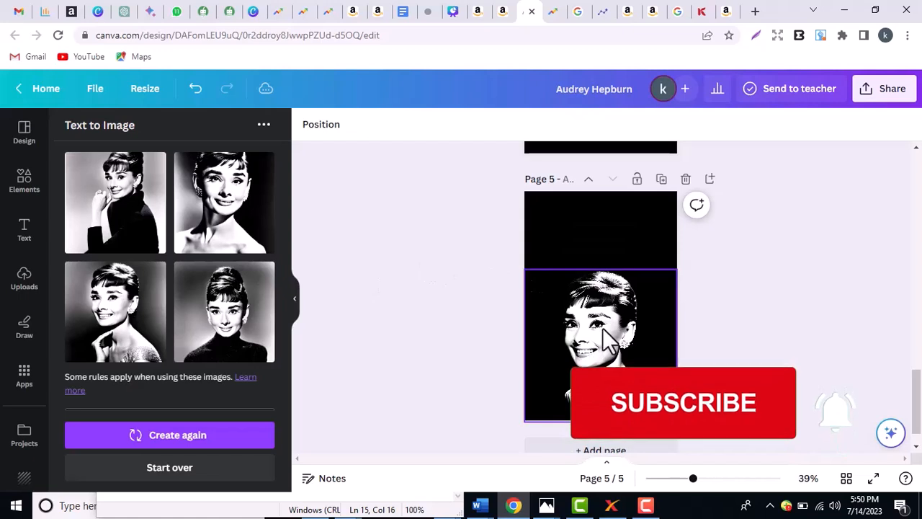
- Enlarge the portrait toward the bottom-left and nudge it into place, keeping it upright
click(638, 357)
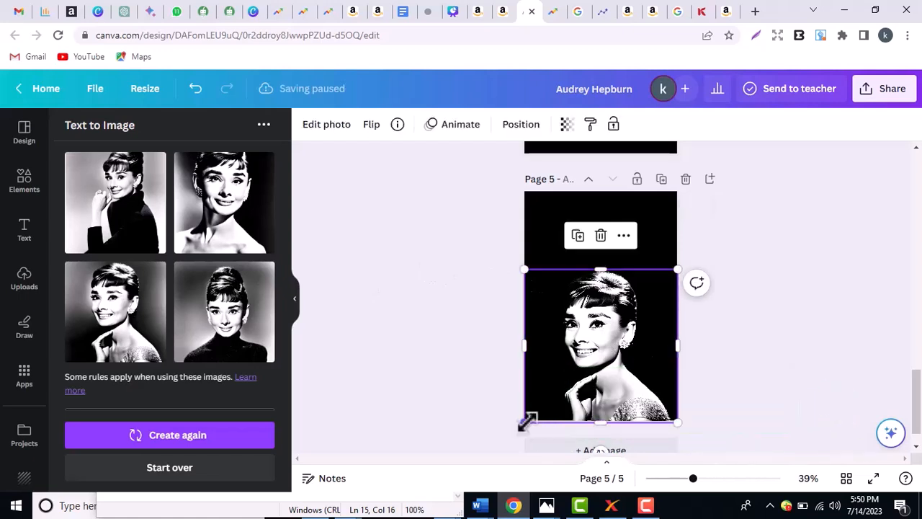
drag(523, 423, 492, 441)
key(shift+Up)
key(shift+Up)
key(shift+Up)
key(shift+Up)
key(shift+Up)
key(shift+Up)
key(shift+Up)
key(shift+Up)
key(shift+Up)
key(shift+Up)
key(shift+Up)
key(shift+Up)
key(shift+Up)
key(shift+Up)
key(shift+Up)
key(shift+Up)
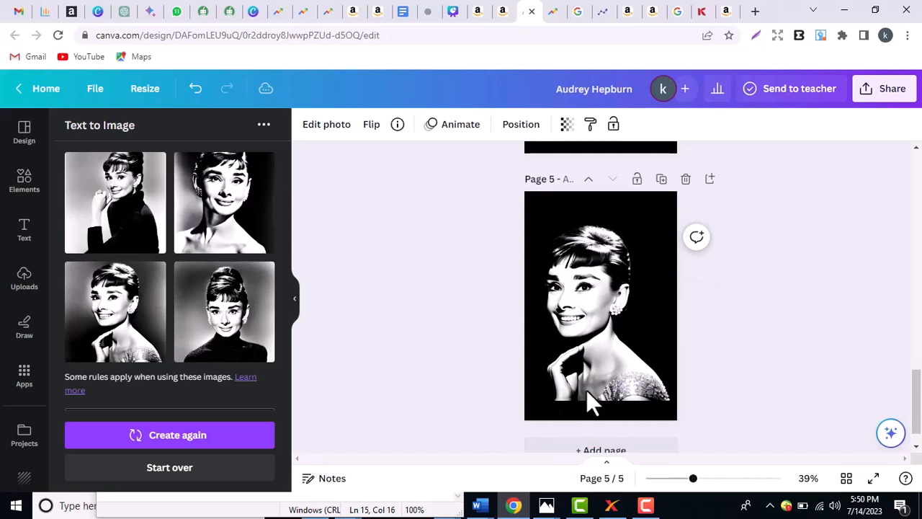
key(shift+Down)
key(shift+Down)
key(shift+Down)
key(shift+Down)
key(shift+Down)
key(shift+Down)
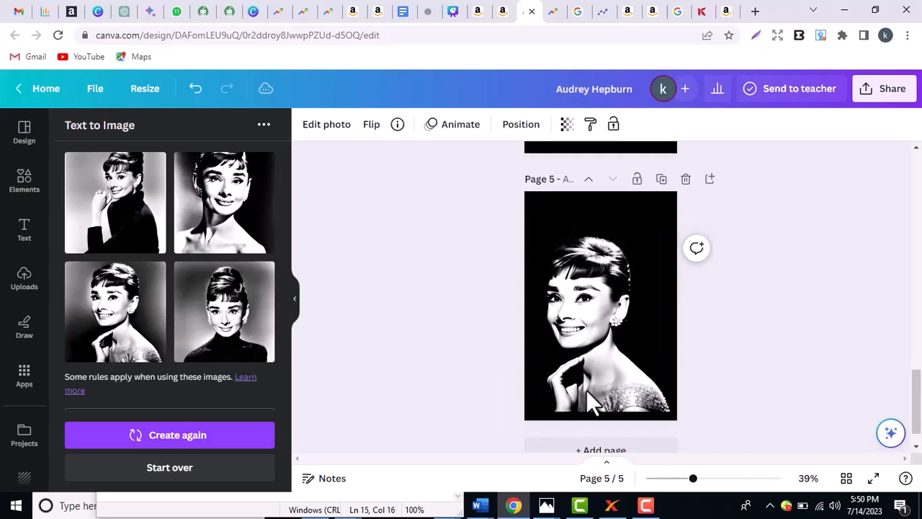
key(Down)
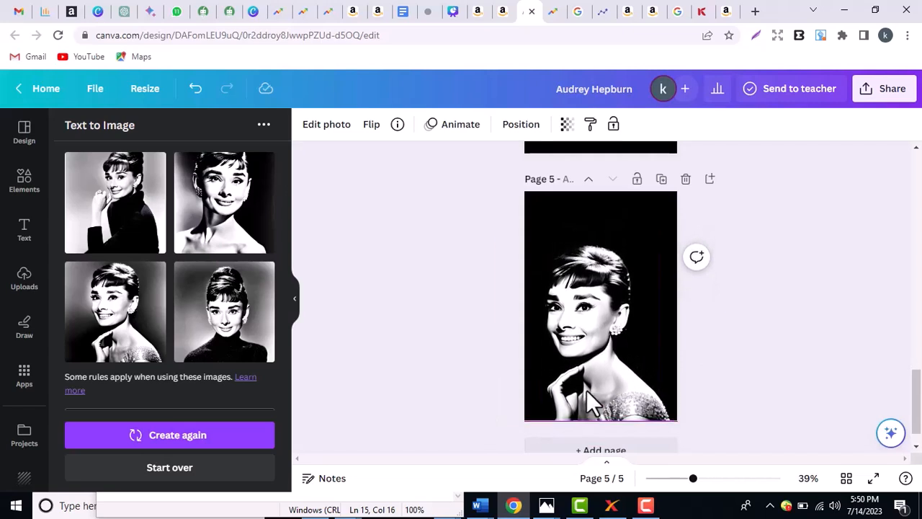
click(777, 374)
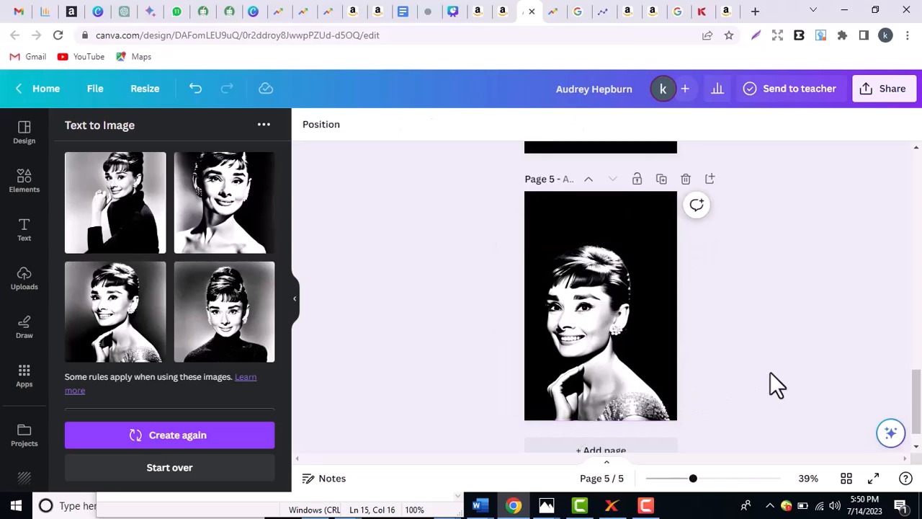
click(630, 347)
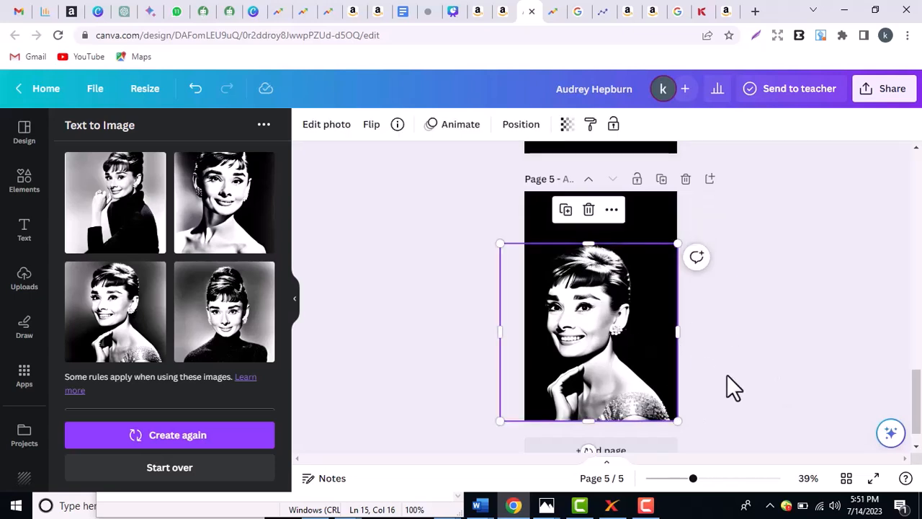
scroll(857, 359, down, 1)
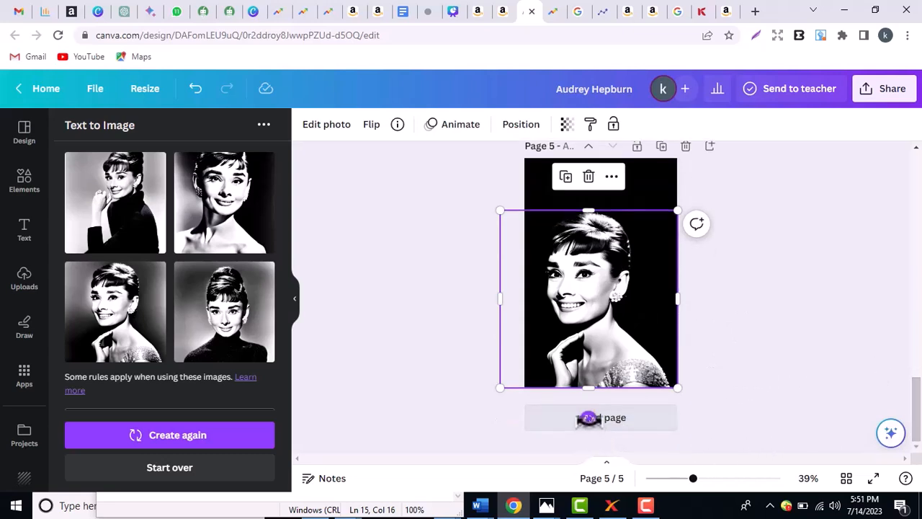
drag(589, 418, 568, 420)
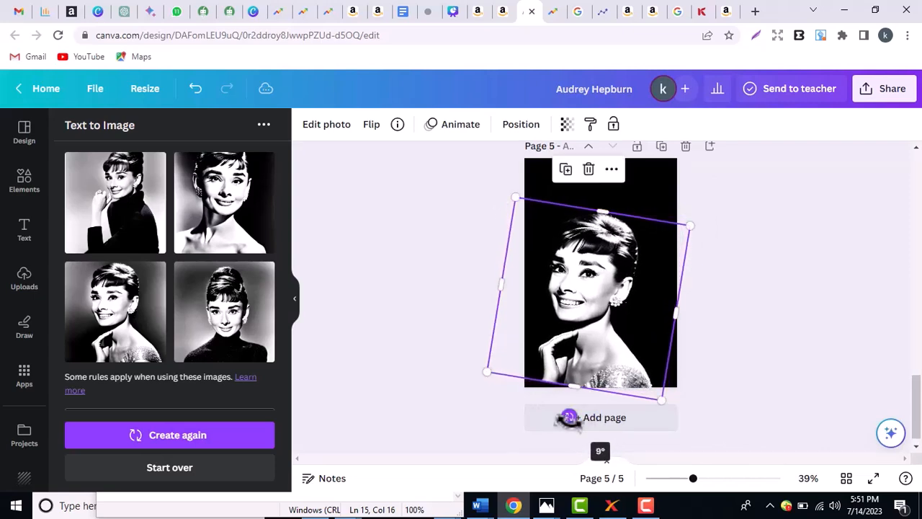
key(ctrl+z)
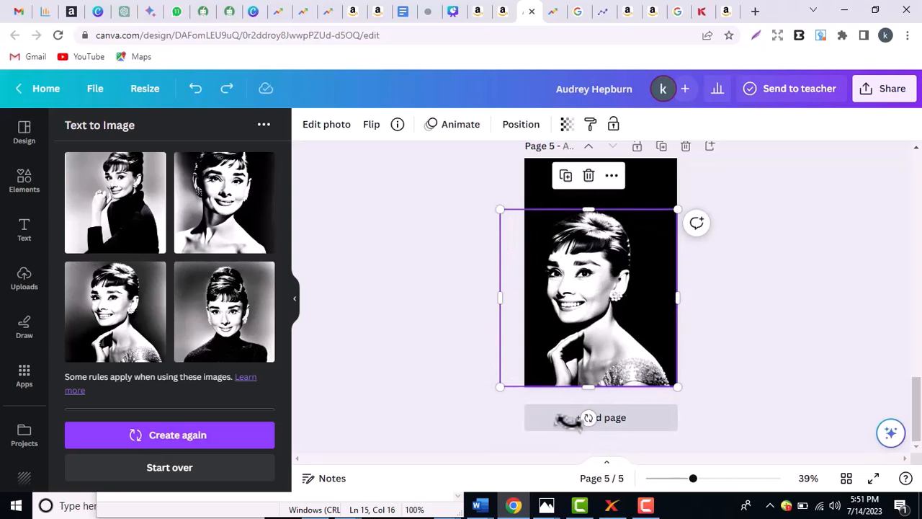
- Review the portrait's placement and bring the Notepad book notes to the front
click(708, 353)
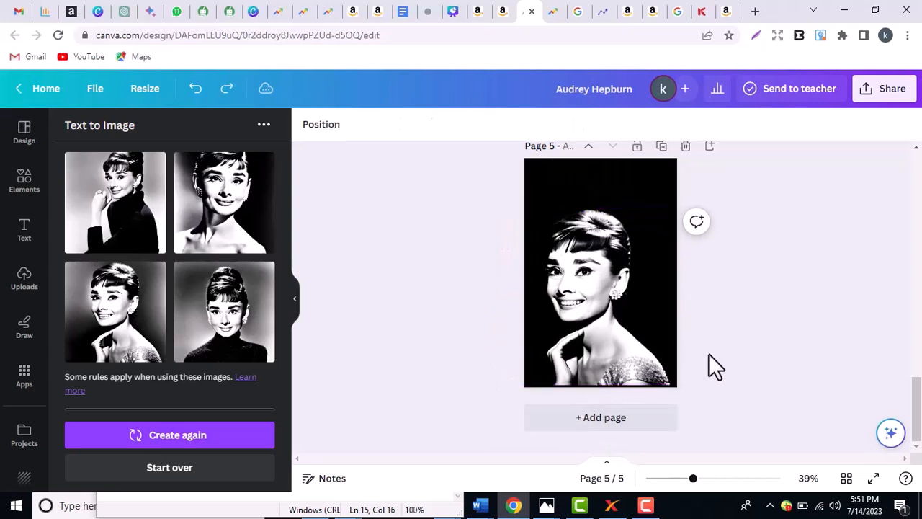
click(611, 326)
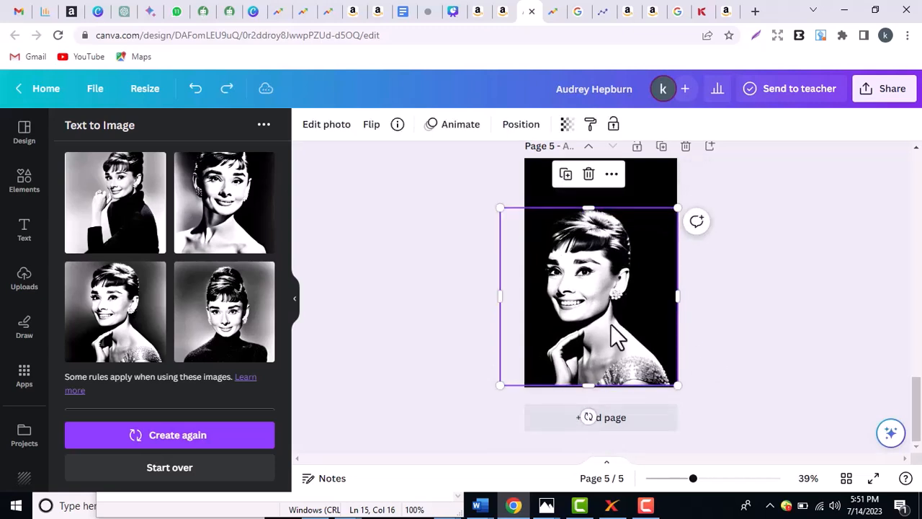
click(732, 341)
drag(918, 412, 918, 395)
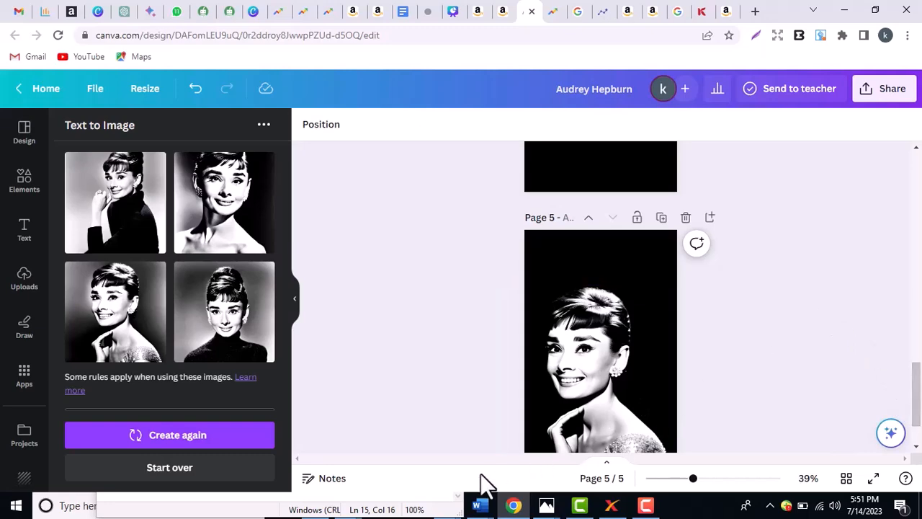
click(459, 510)
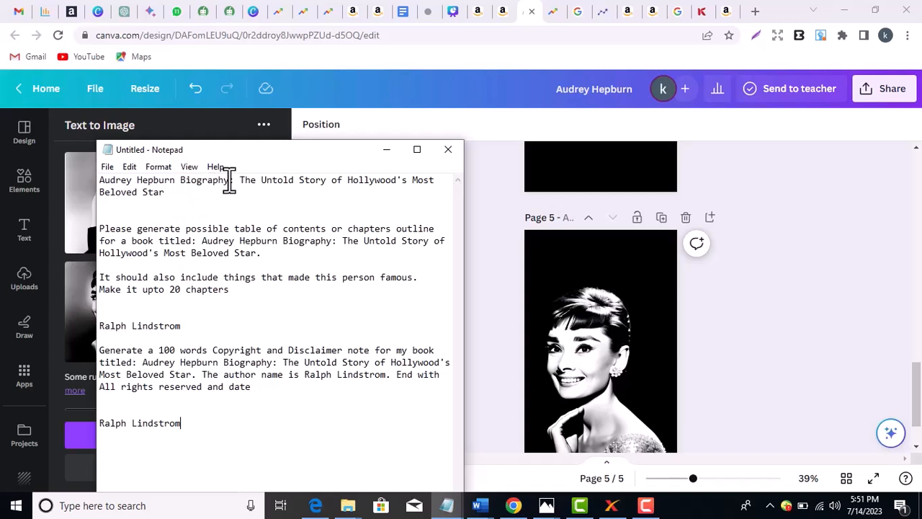
- In Notepad, select the name Audrey Hepburn from the book title, then return to Canva
drag(230, 182, 99, 181)
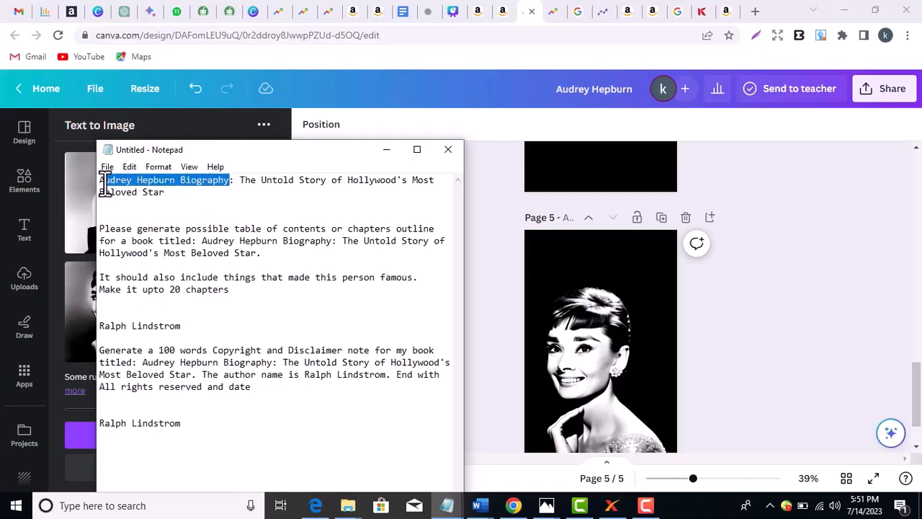
click(209, 199)
drag(240, 180, 286, 195)
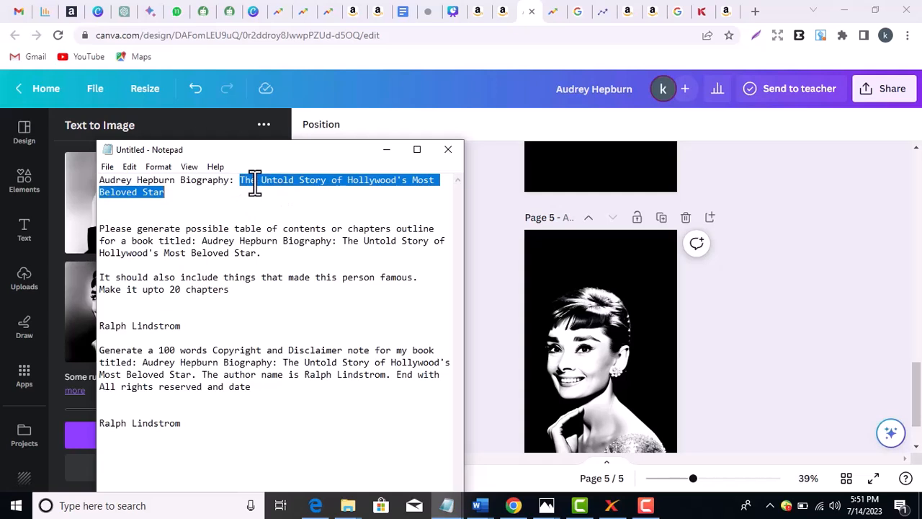
click(167, 203)
drag(167, 193, 159, 196)
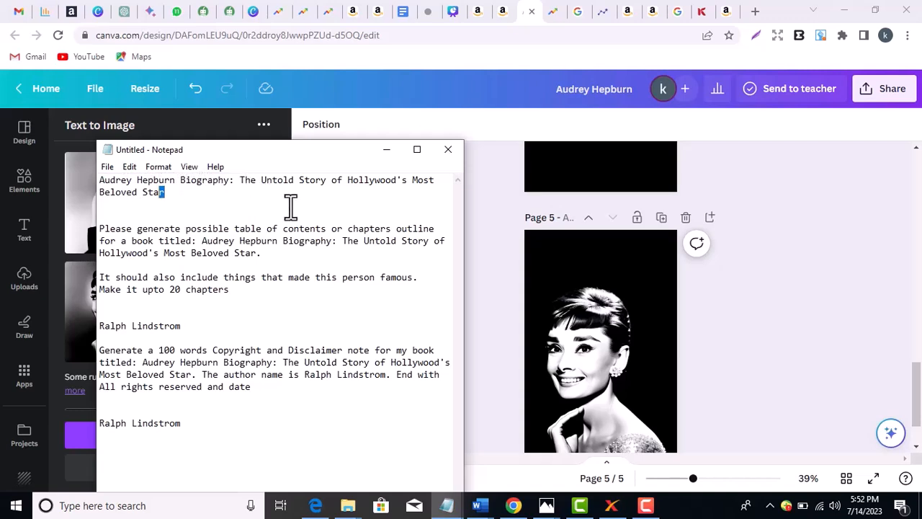
click(263, 207)
drag(230, 181, 103, 188)
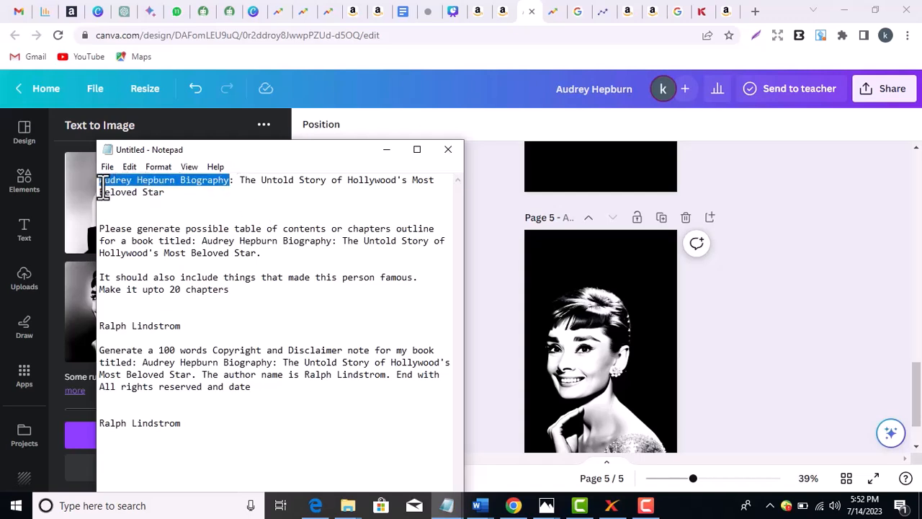
click(100, 184)
drag(178, 184, 99, 186)
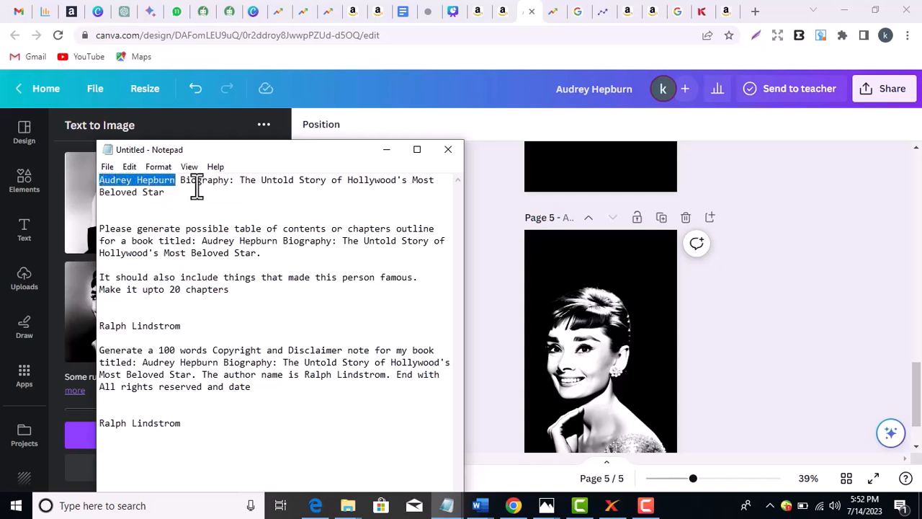
click(480, 286)
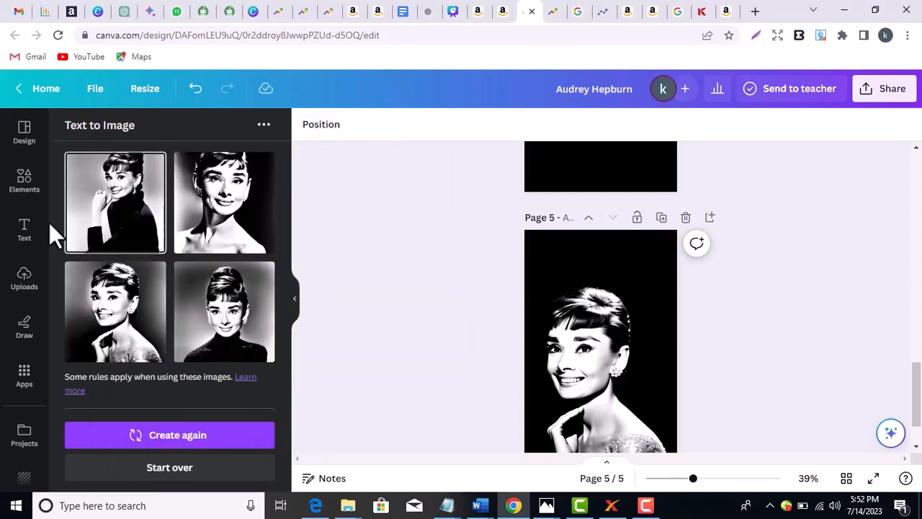
- Add a text box on page 5 with AUDREY HEPBURN pasted in at font size 40
click(24, 229)
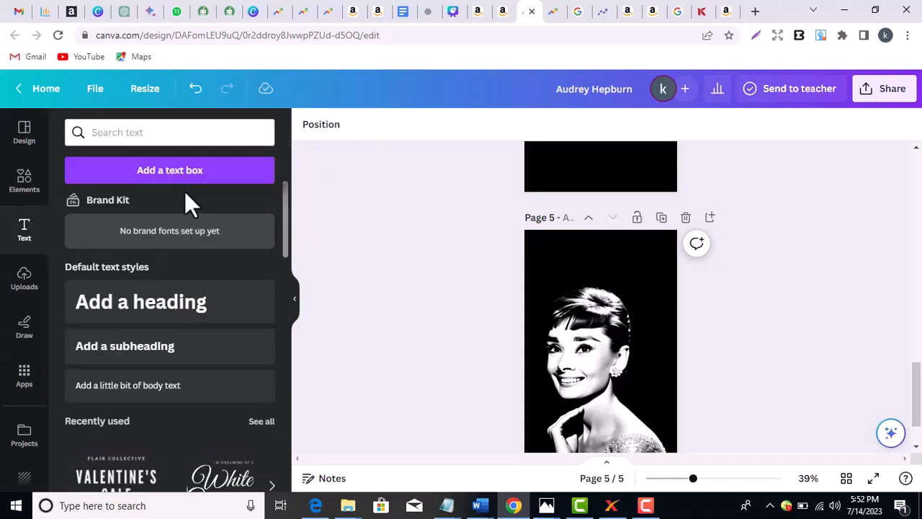
click(163, 189)
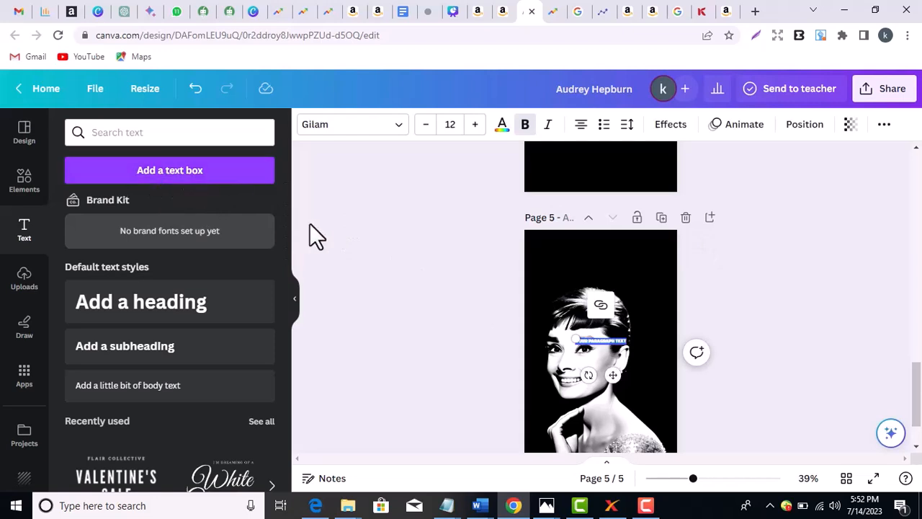
text(AUDREY HEPBURN)
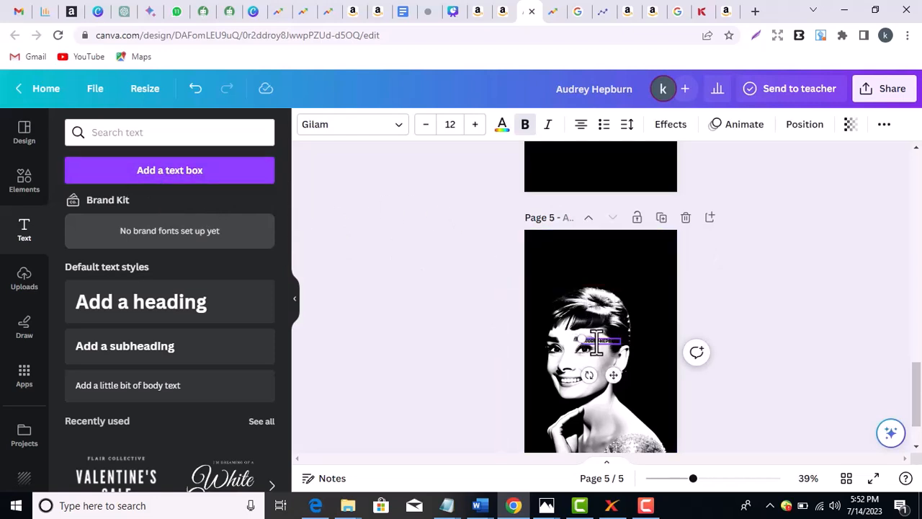
click(462, 124)
text(30)
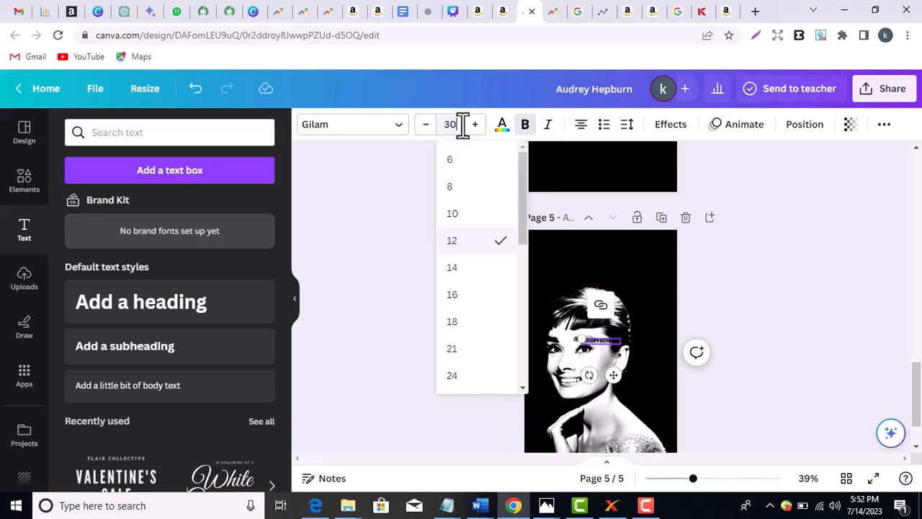
key(Return)
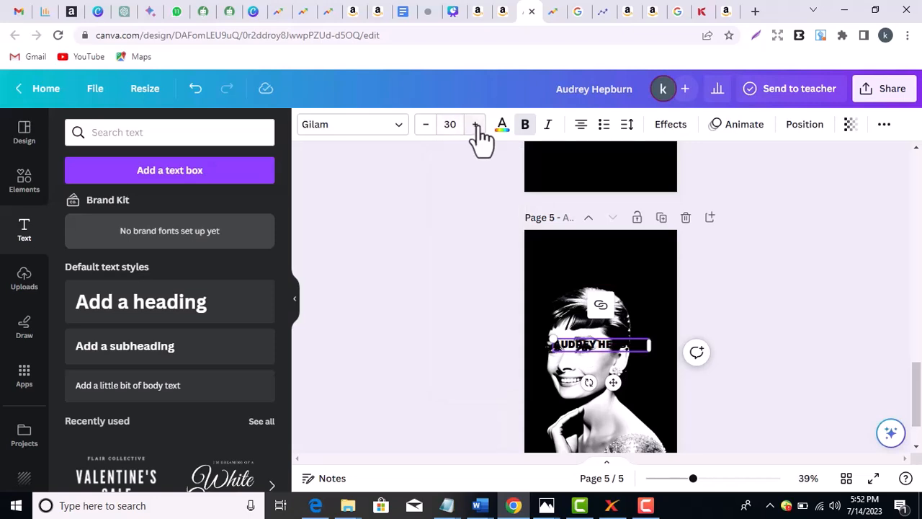
click(462, 124)
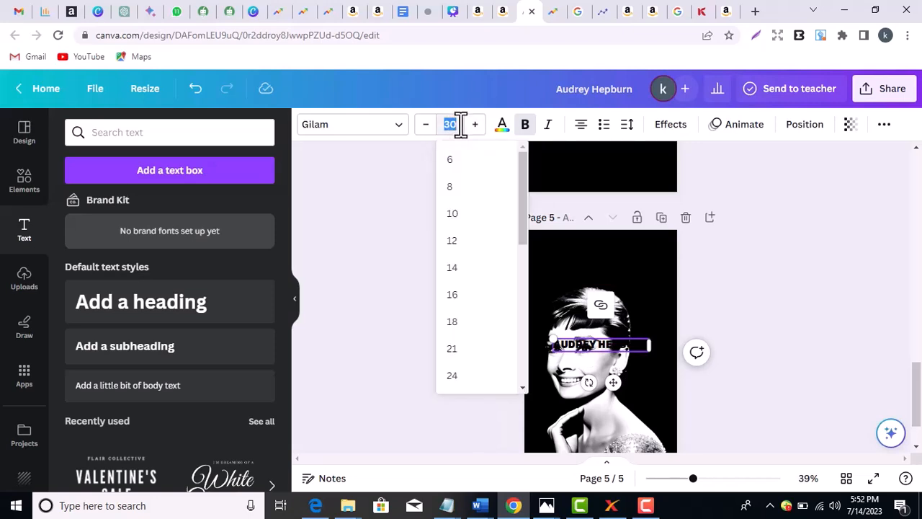
text(40)
key(Return)
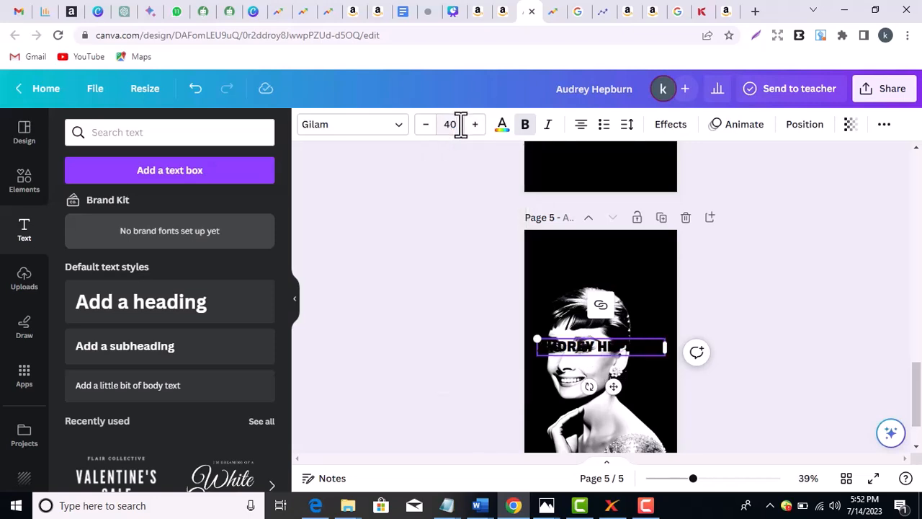
- Make the title white and move it to the top of page 5 above the portrait
double_click(607, 345)
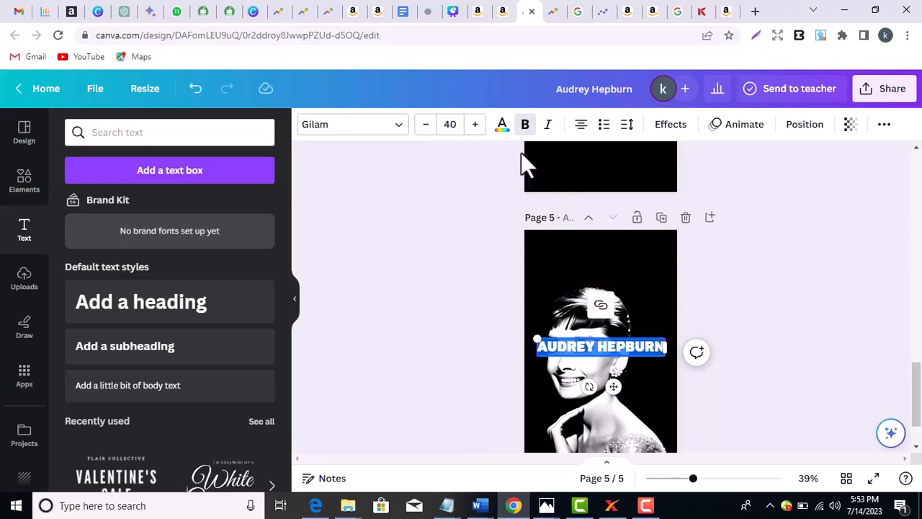
click(501, 127)
click(229, 205)
click(405, 270)
drag(591, 349, 585, 258)
click(747, 305)
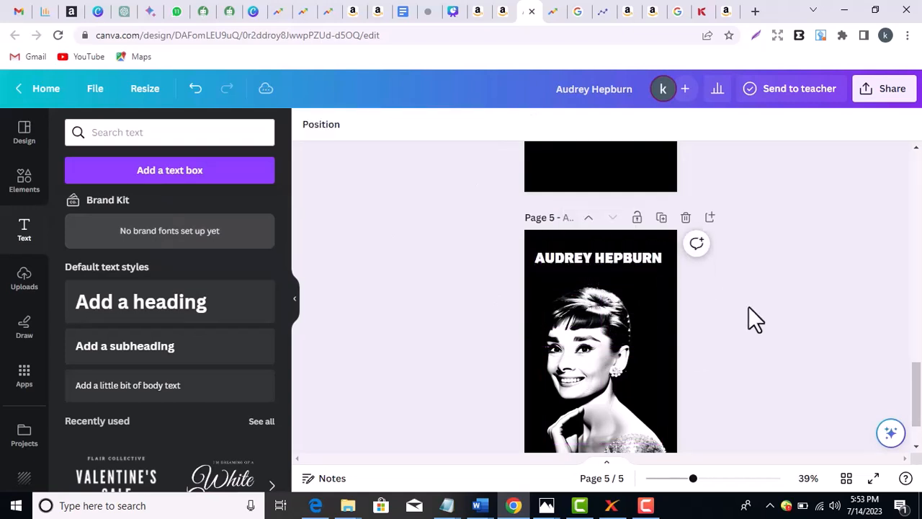
- Change the AUDREY HEPBURN title font to Times New Roman and turn bold off
click(623, 259)
click(623, 259)
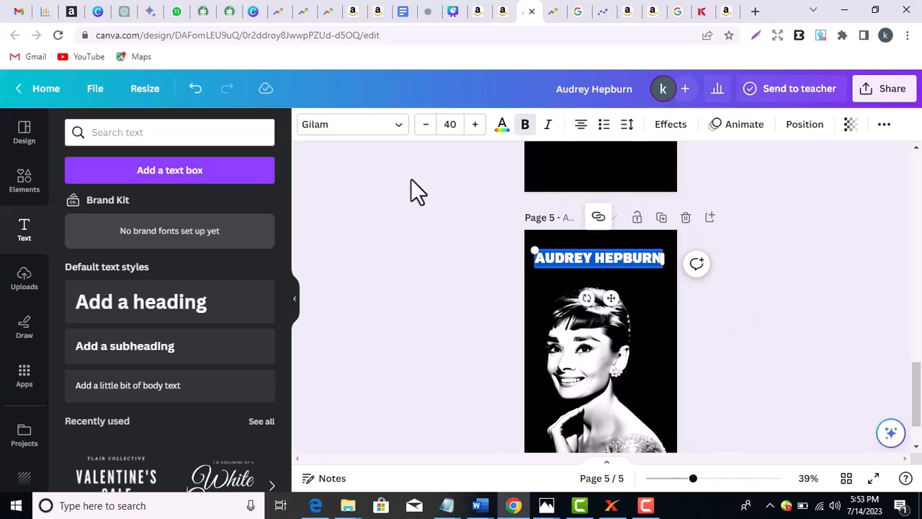
click(401, 125)
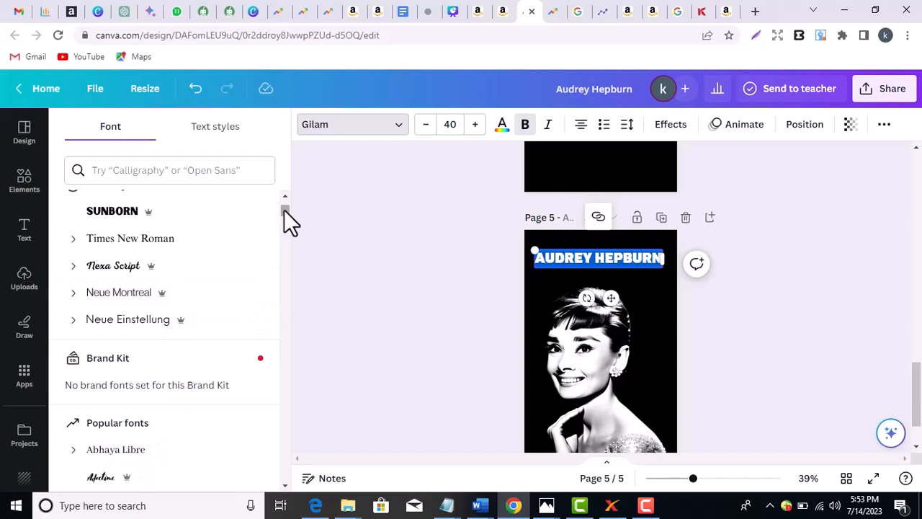
drag(284, 212, 285, 177)
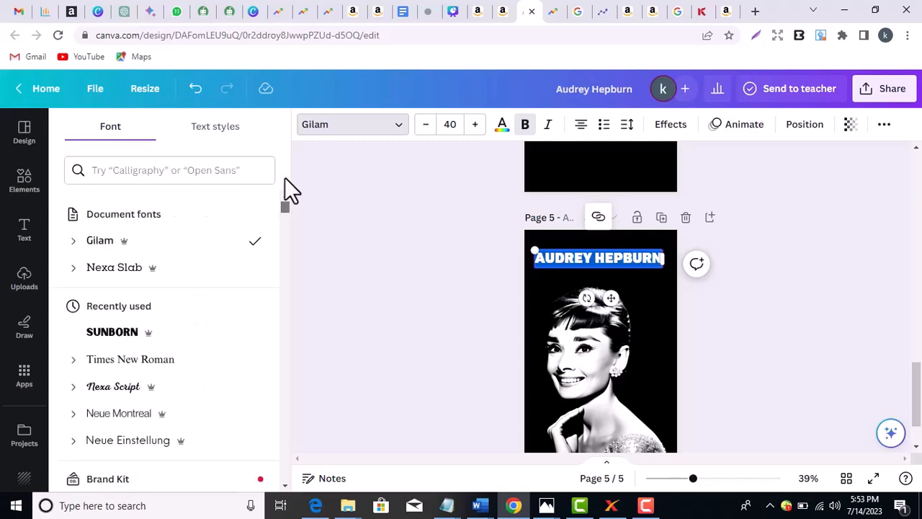
click(192, 371)
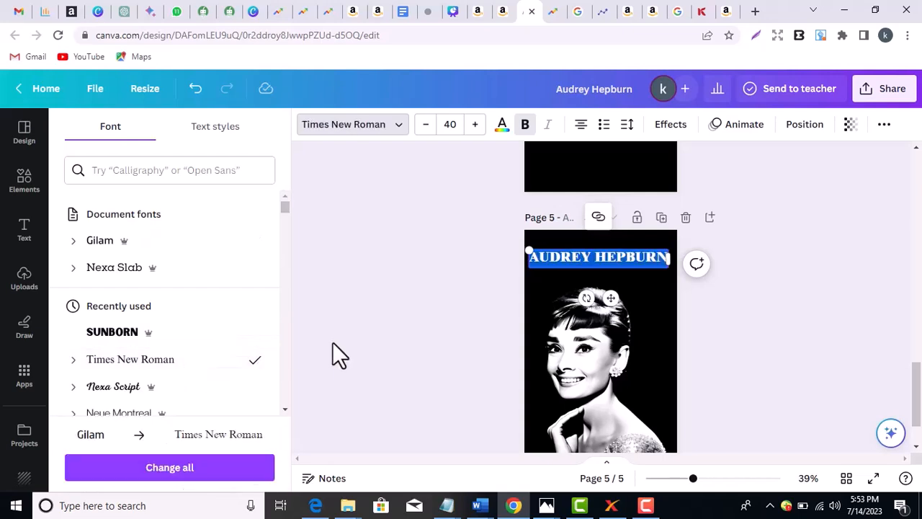
click(576, 264)
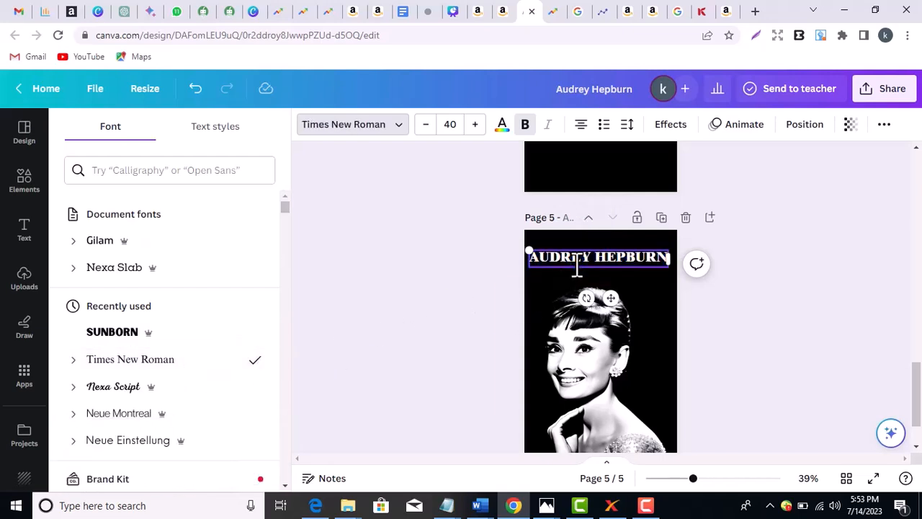
key(ctrl+a)
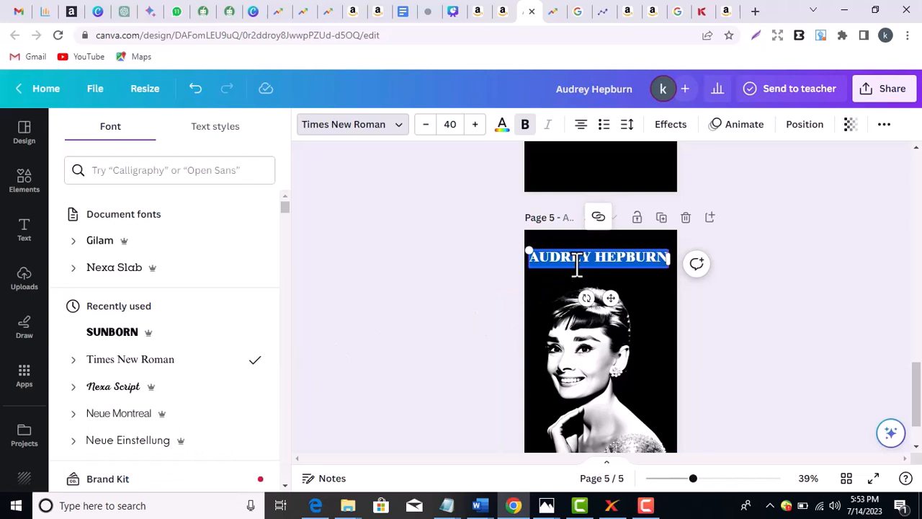
click(523, 129)
click(752, 348)
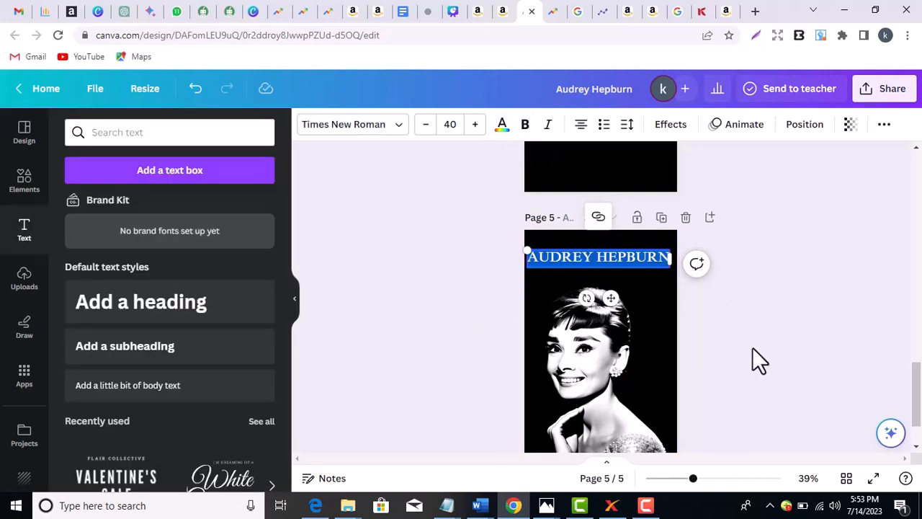
- Delete HEPBURN from the title so only AUDREY remains
click(599, 258)
drag(601, 258, 670, 262)
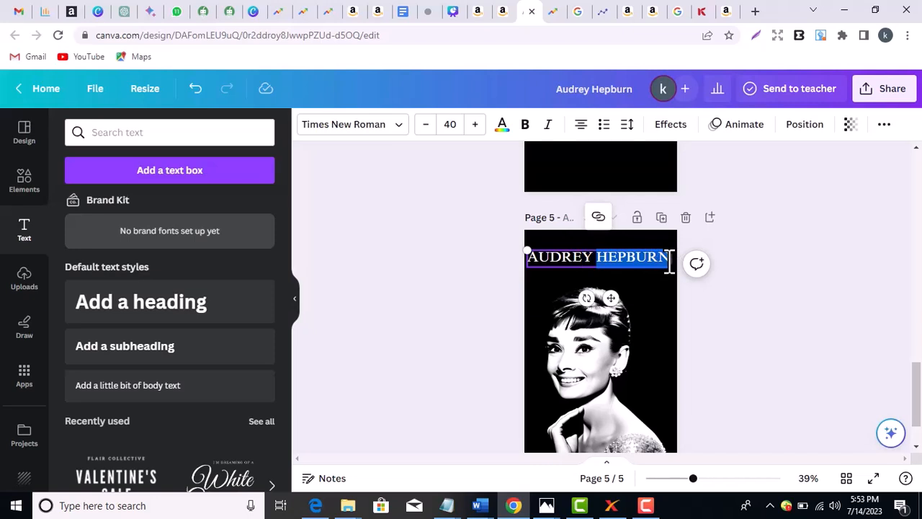
key(BackSpace)
- Duplicate the AUDREY text box and retype the copy below it as HEPBURN
click(719, 341)
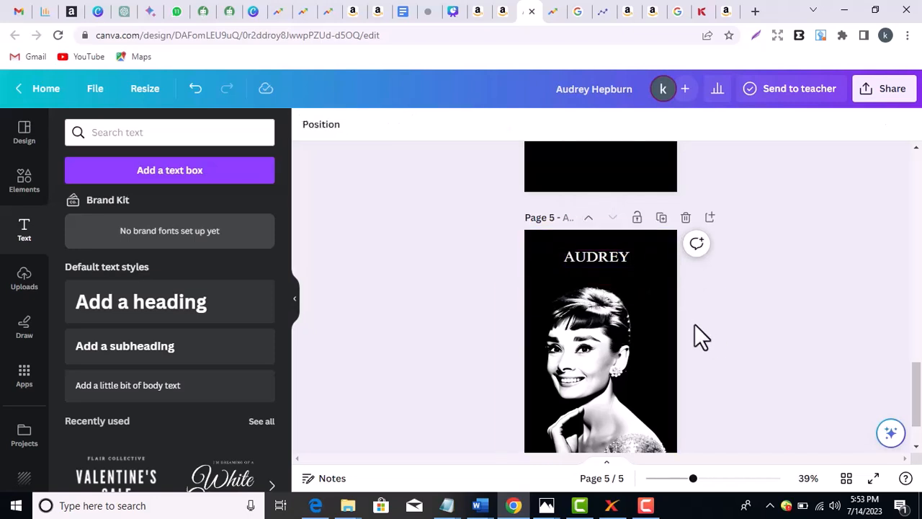
click(621, 265)
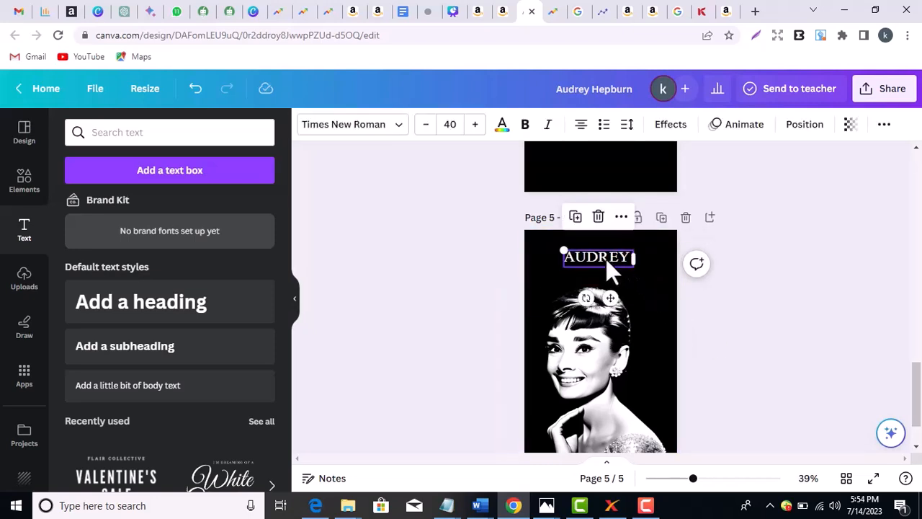
click(577, 219)
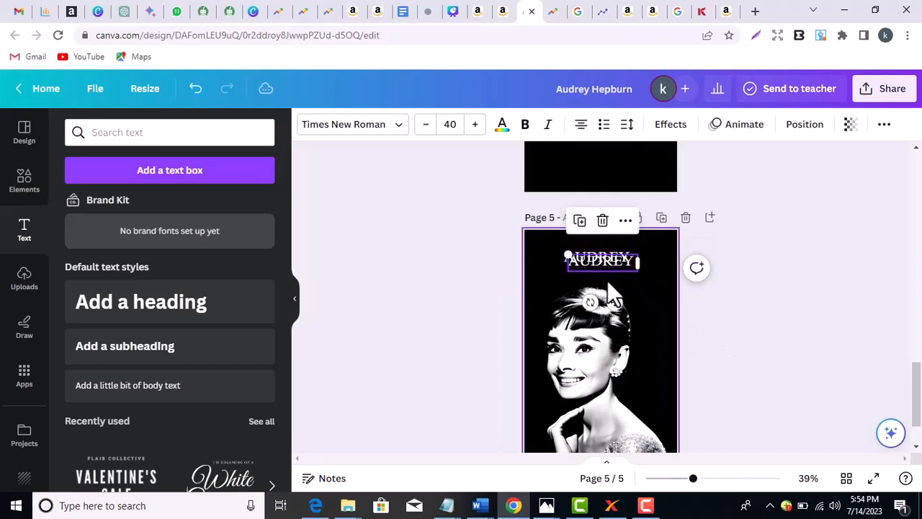
drag(596, 263, 597, 275)
double_click(596, 275)
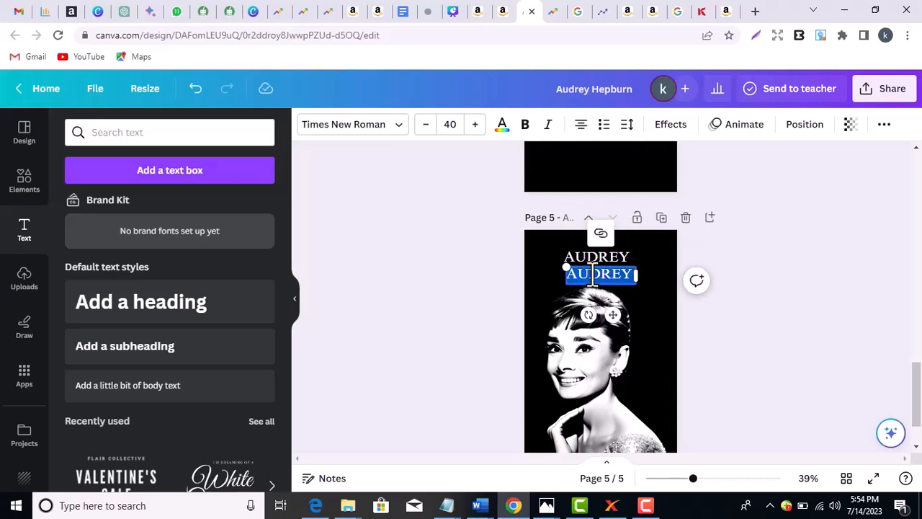
text(HEPBURN)
click(766, 317)
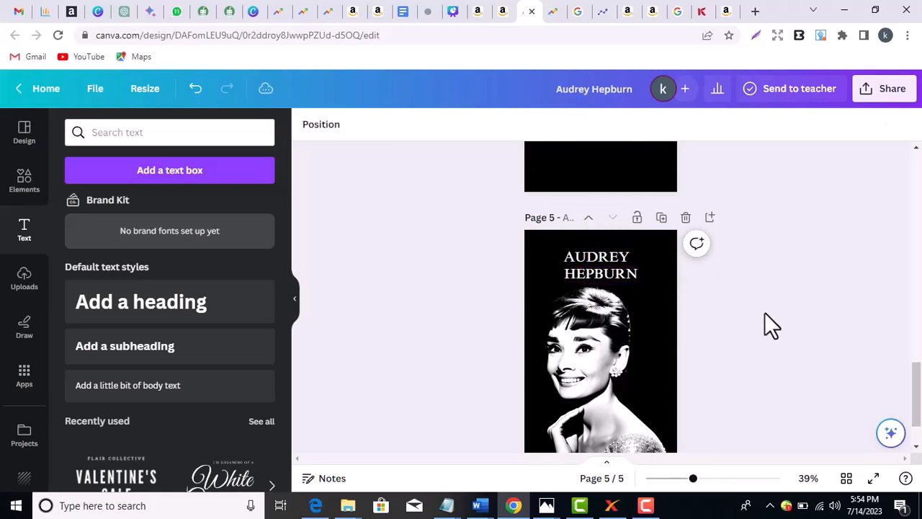
- Nudge AUDREY up and move HEPBURN close underneath it
click(595, 254)
key(shift+Up)
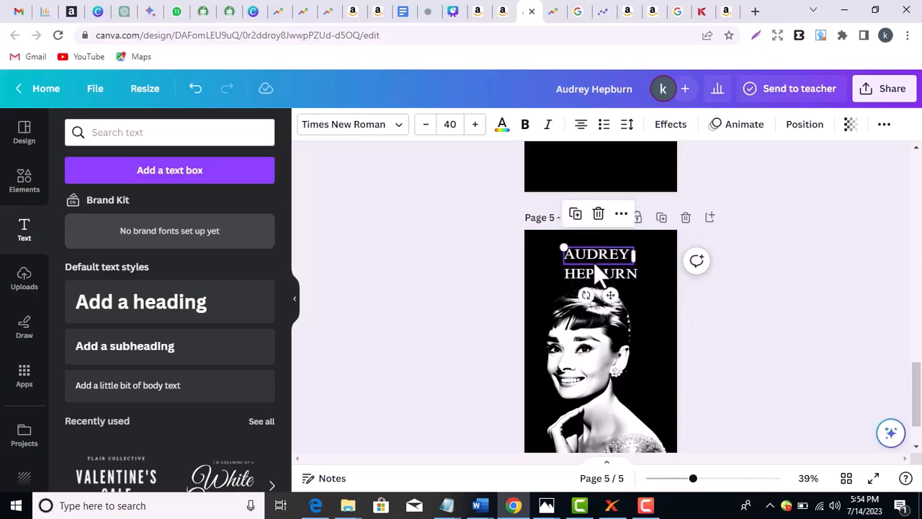
click(593, 272)
drag(595, 278, 594, 269)
click(800, 319)
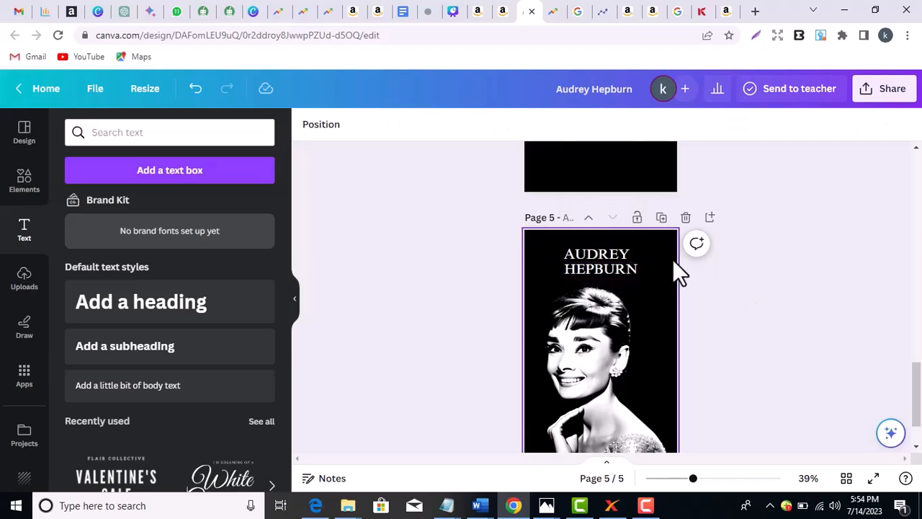
click(624, 256)
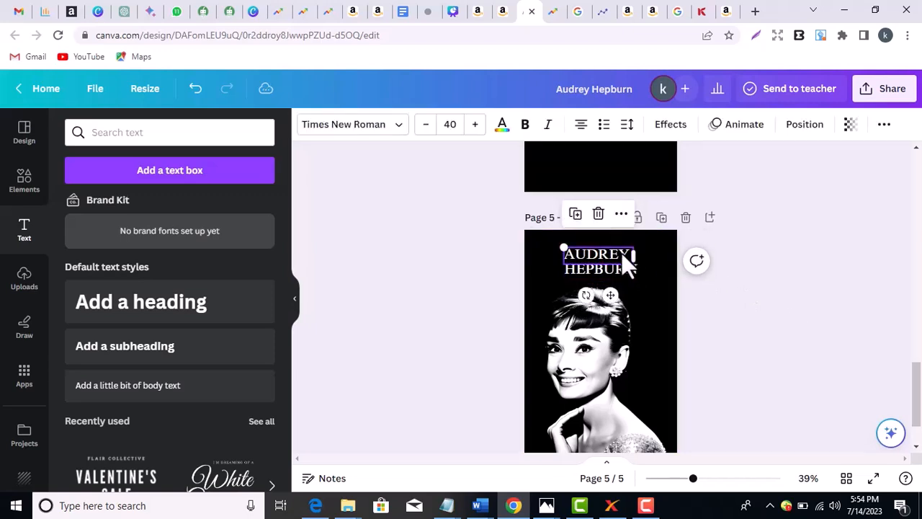
click(805, 126)
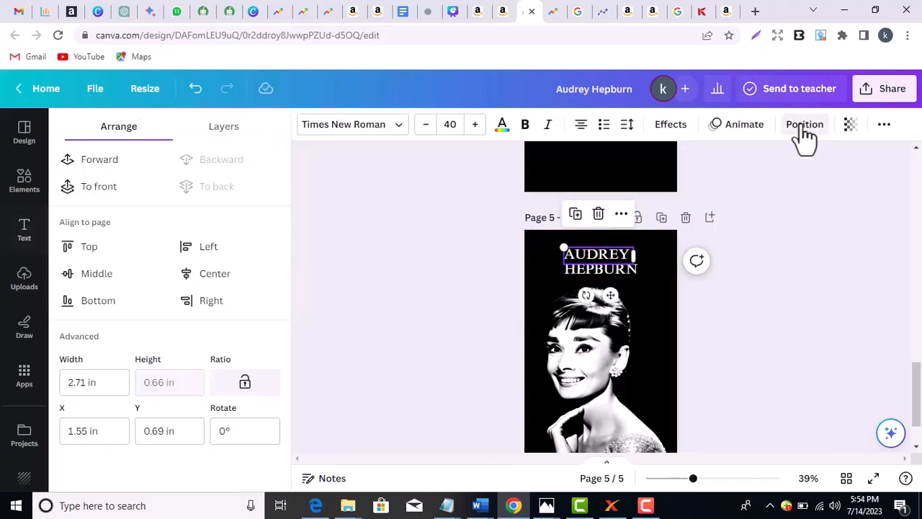
- Centre the AUDREY line horizontally on the page
click(224, 283)
click(583, 272)
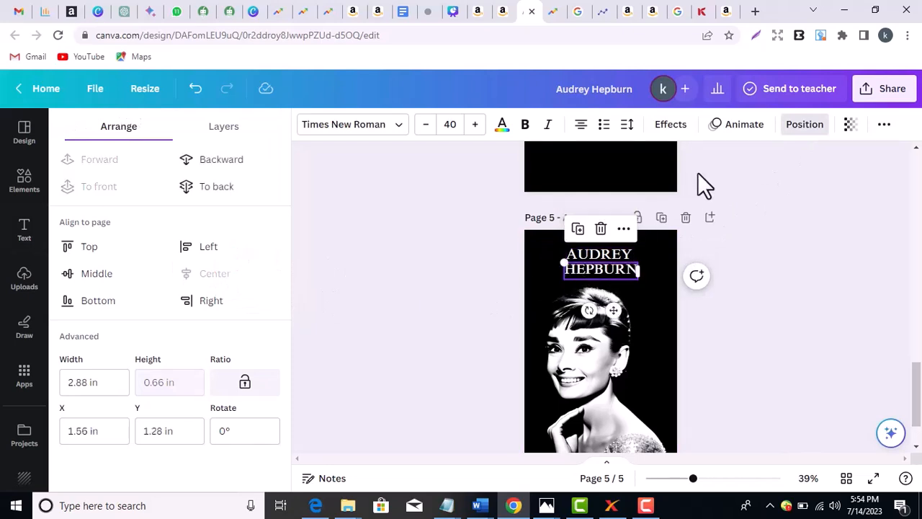
click(382, 279)
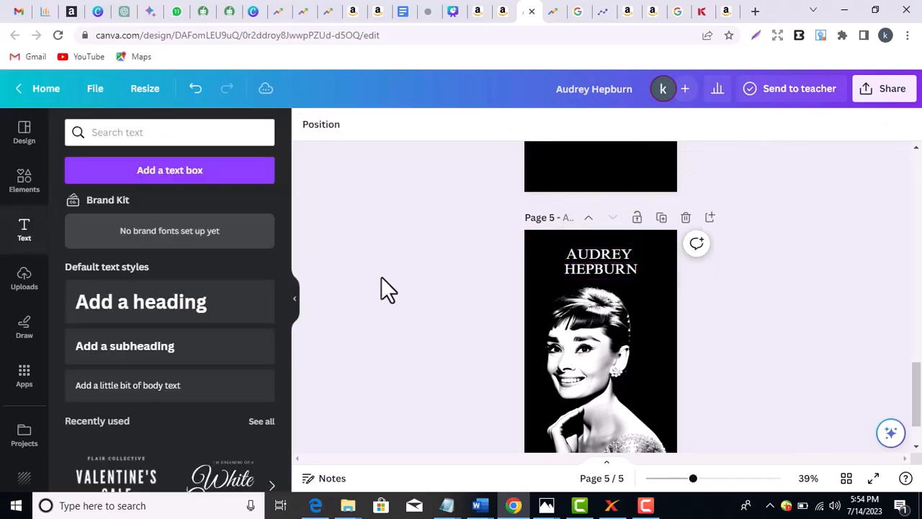
click(585, 272)
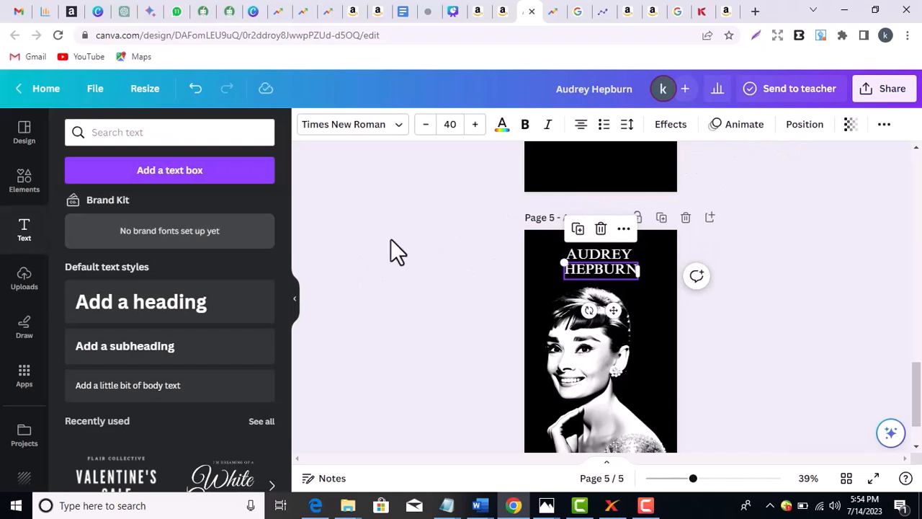
click(801, 125)
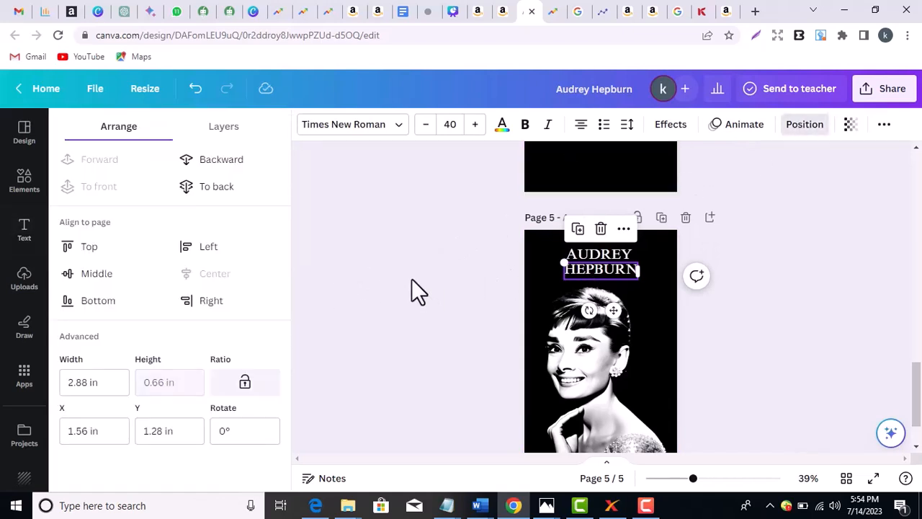
click(740, 319)
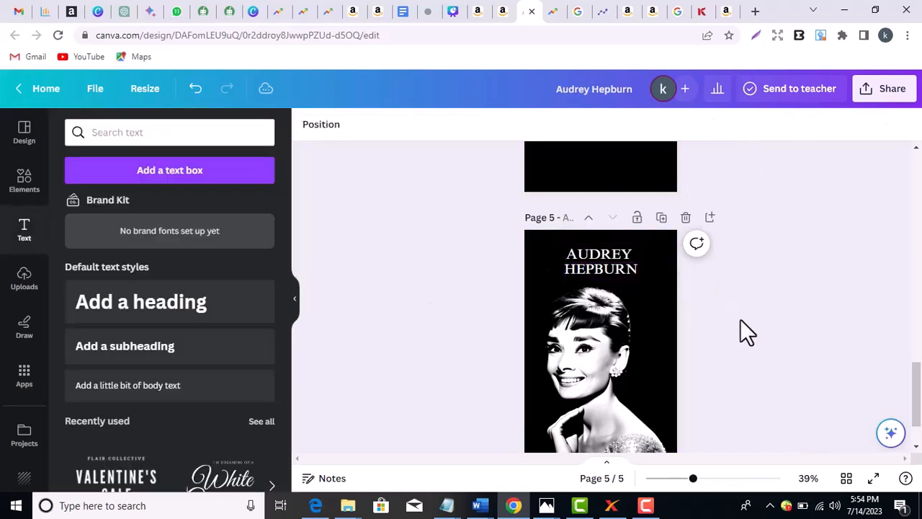
- Set HEPBURN's font size to 50
click(609, 270)
click(609, 270)
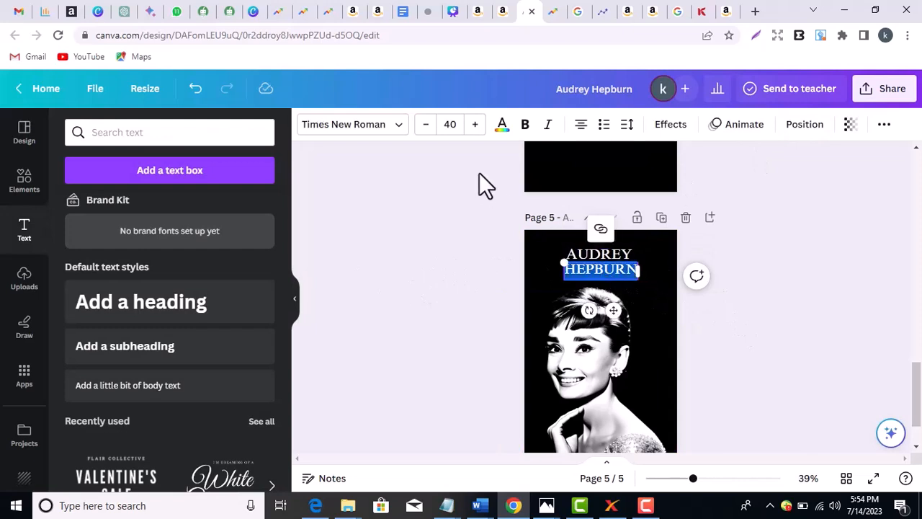
click(461, 129)
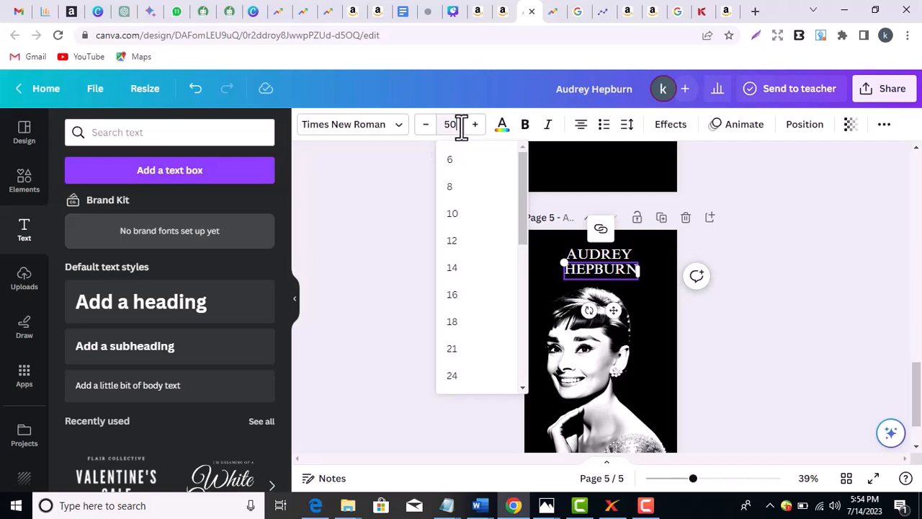
text(50)
key(Return)
click(777, 384)
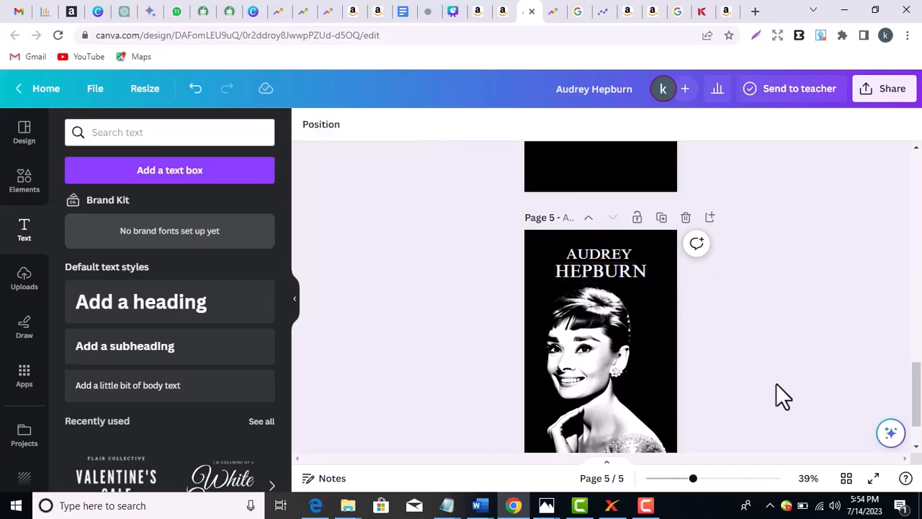
- Set AUDREY's font size to 45
click(612, 252)
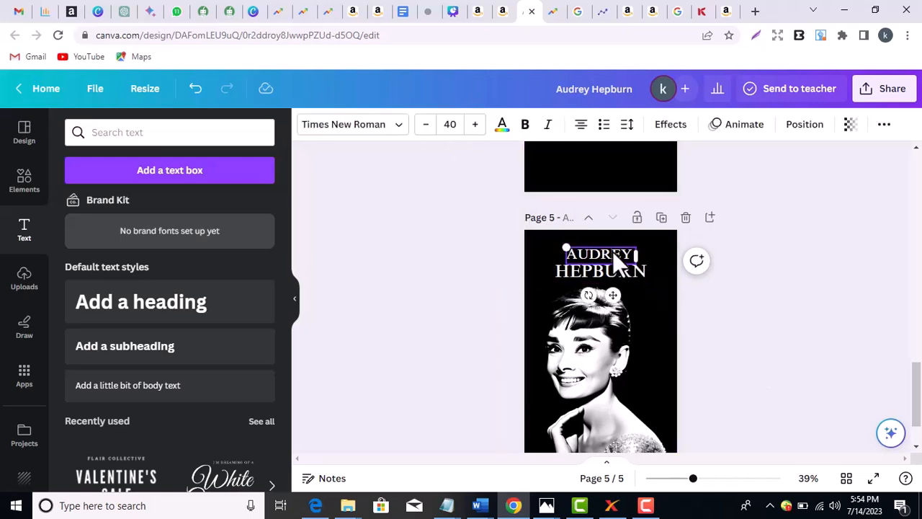
click(613, 251)
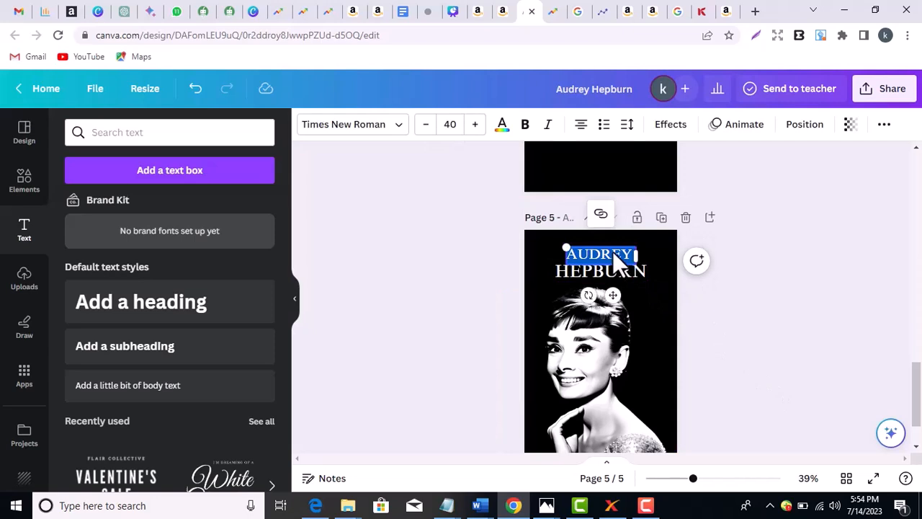
click(457, 124)
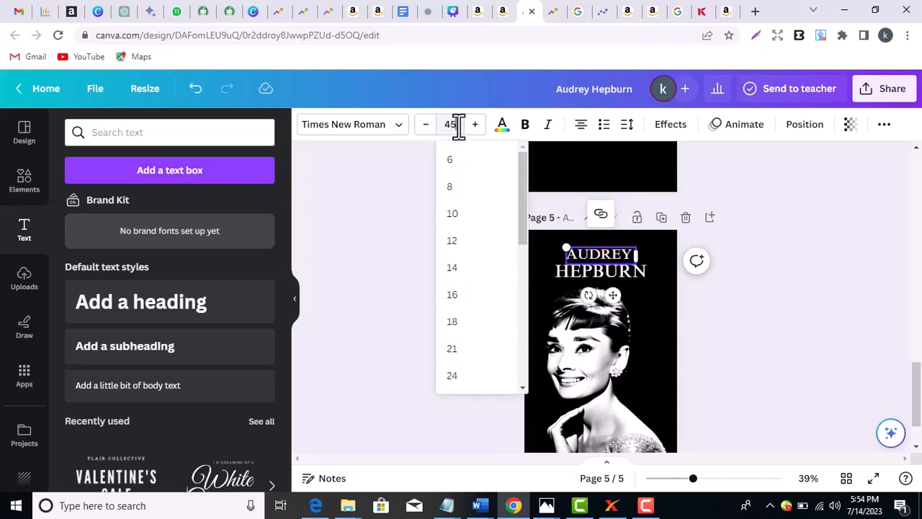
key(Return)
click(767, 344)
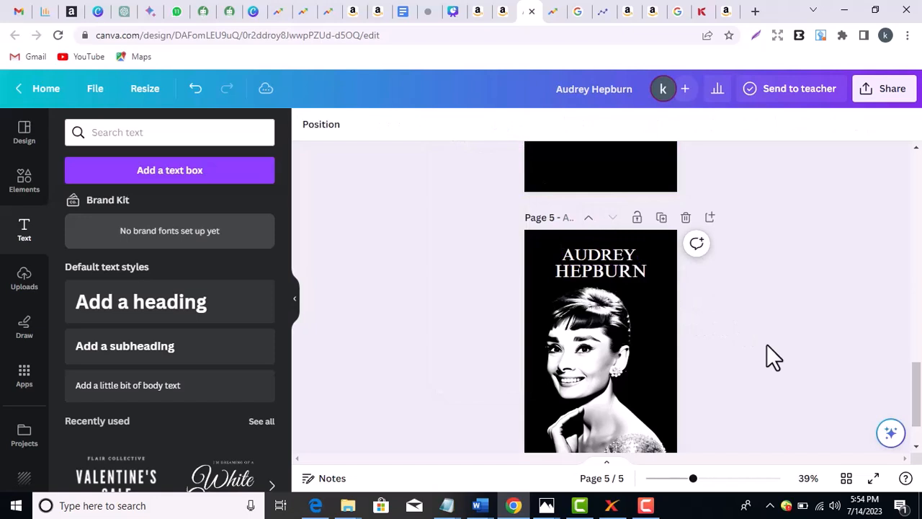
click(624, 272)
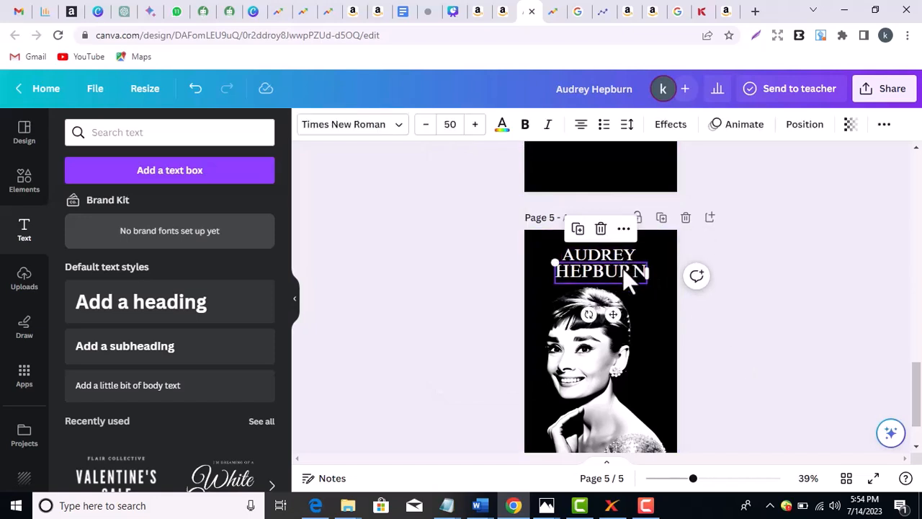
click(784, 325)
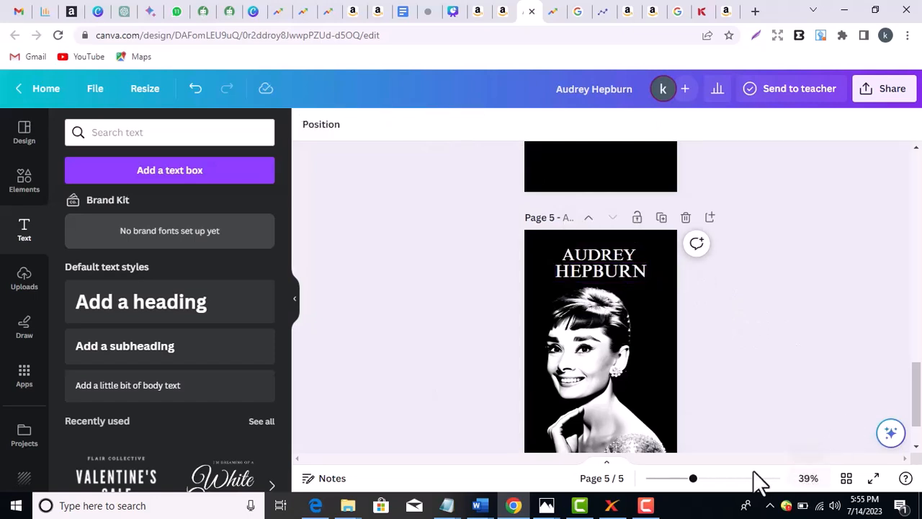
- On a zoomed-in view, nudge AUDREY and HEPBURN up one notch each
drag(694, 478, 727, 478)
mouse_move(917, 392)
mouse_down()
mouse_move(916, 411)
mouse_move(917, 387)
mouse_up()
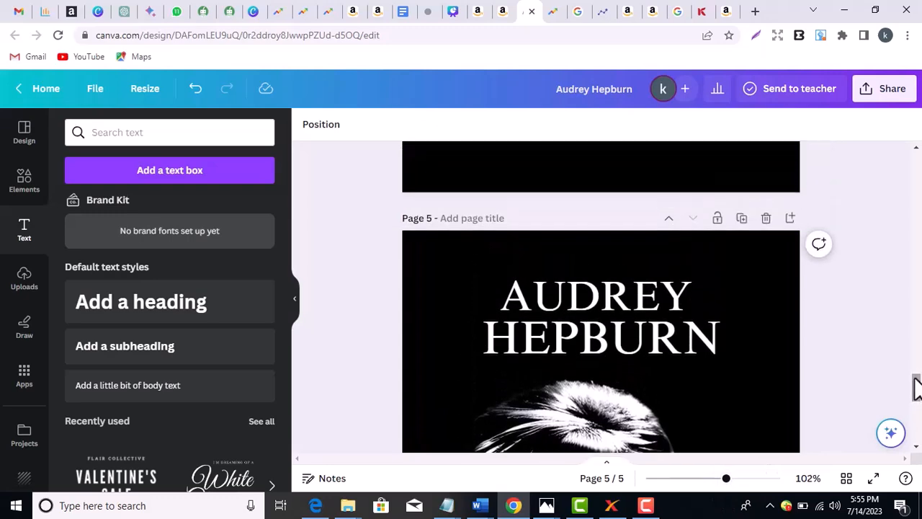
click(667, 294)
key(Up)
key(Up)
key(Up)
key(Up)
key(Up)
key(Up)
key(Up)
key(Up)
key(Up)
key(Up)
key(Up)
key(Up)
key(Up)
key(Up)
key(Up)
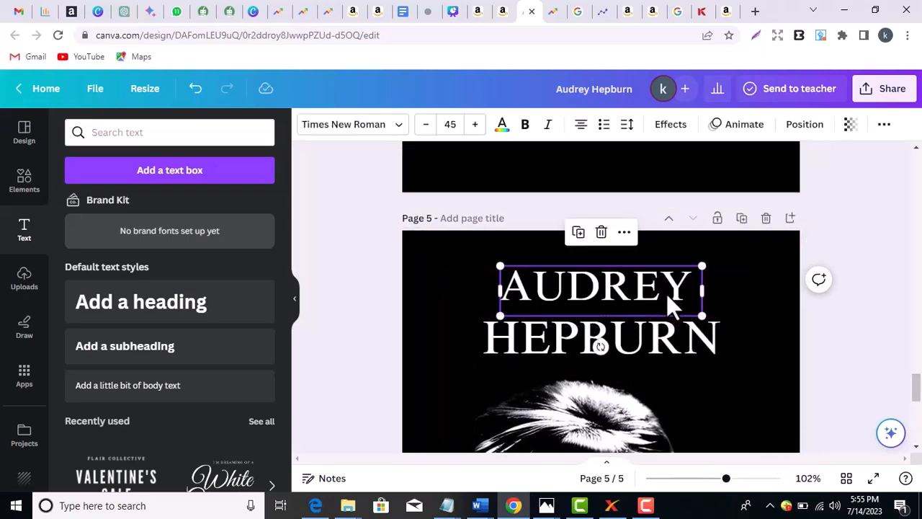
click(670, 336)
key(Up)
key(Up)
key(Up)
key(Up)
key(Up)
key(Up)
key(Up)
key(Up)
key(Up)
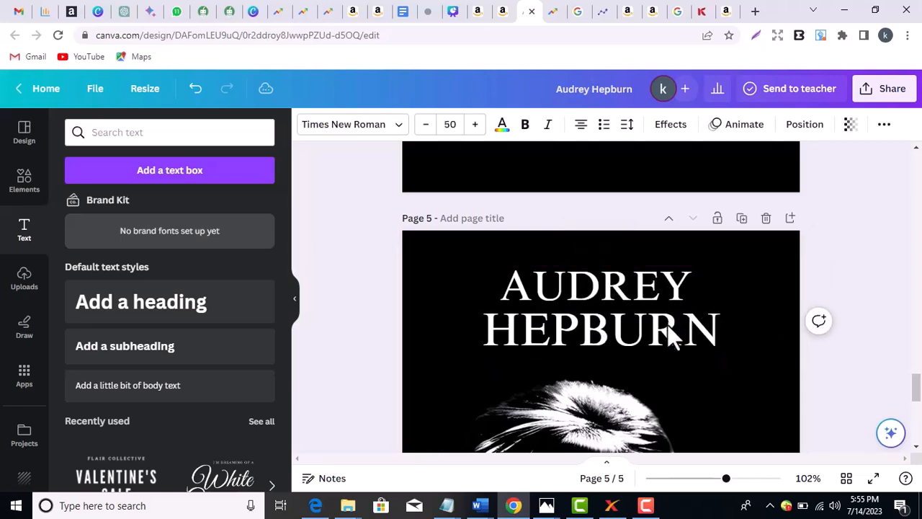
click(875, 262)
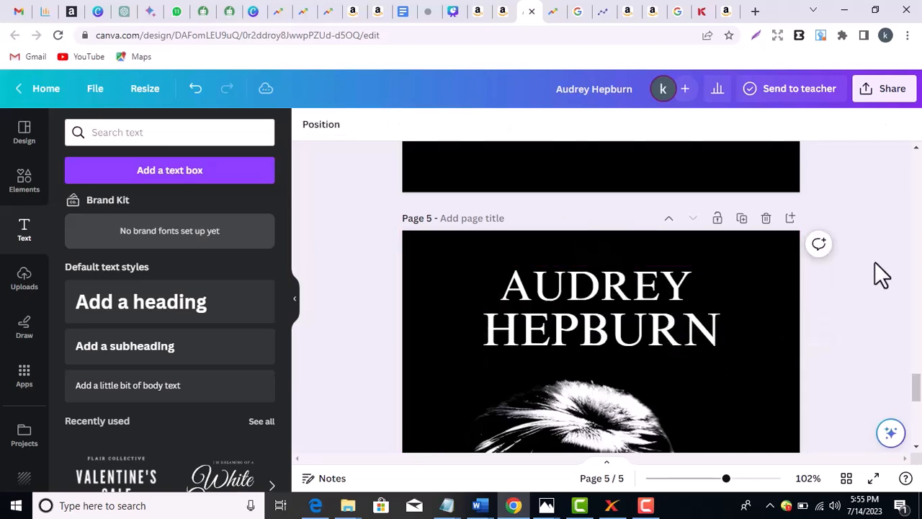
drag(916, 389, 917, 419)
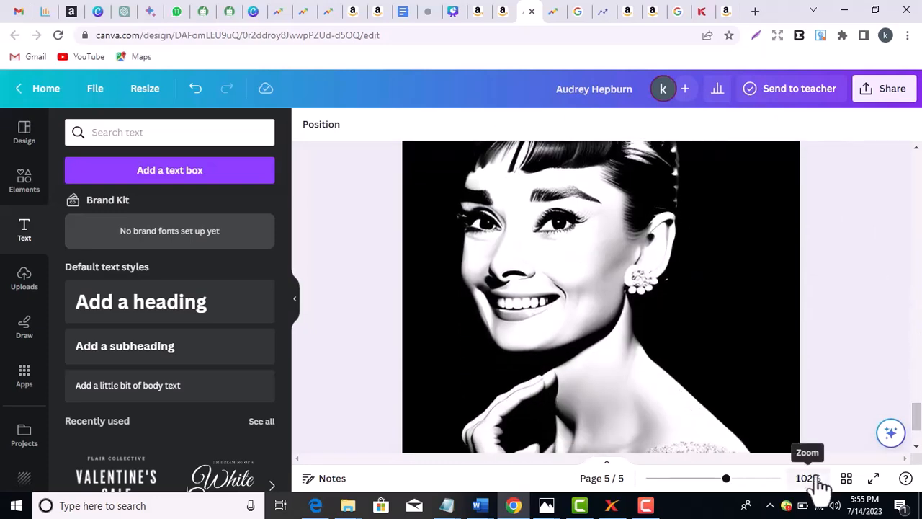
drag(728, 480, 694, 482)
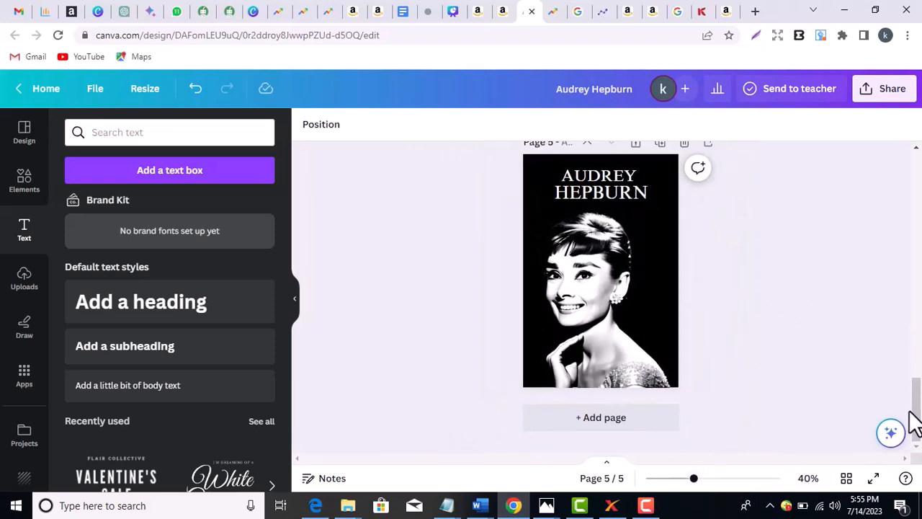
drag(916, 405, 916, 392)
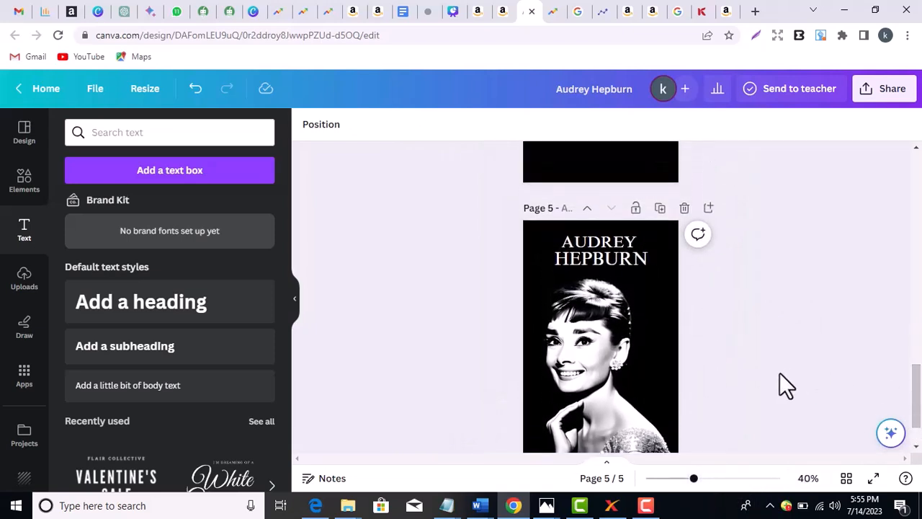
- Shrink the portrait to about 6.12 in square and centre it horizontally on the page
click(606, 349)
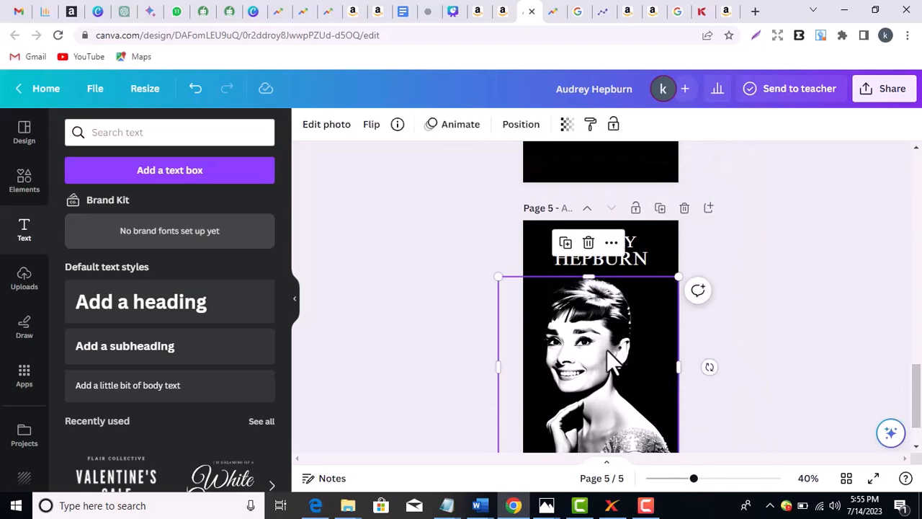
drag(674, 277, 657, 298)
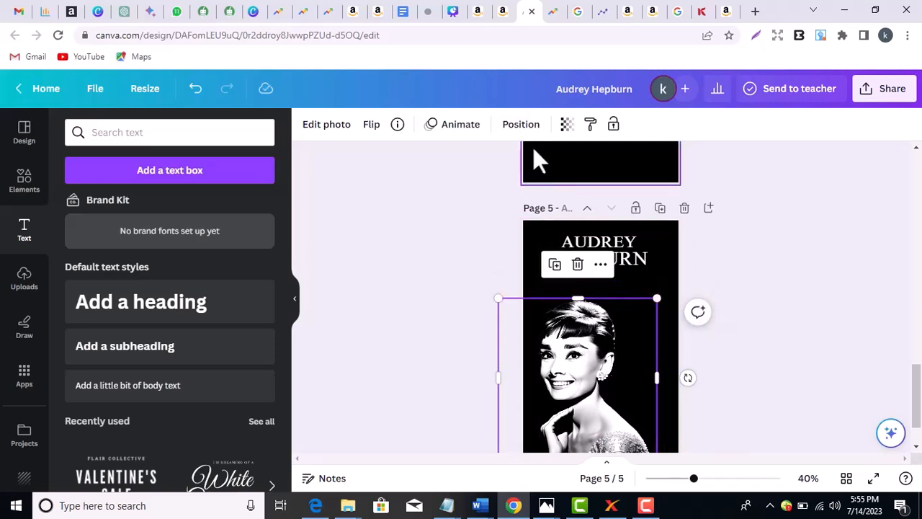
click(521, 125)
click(229, 282)
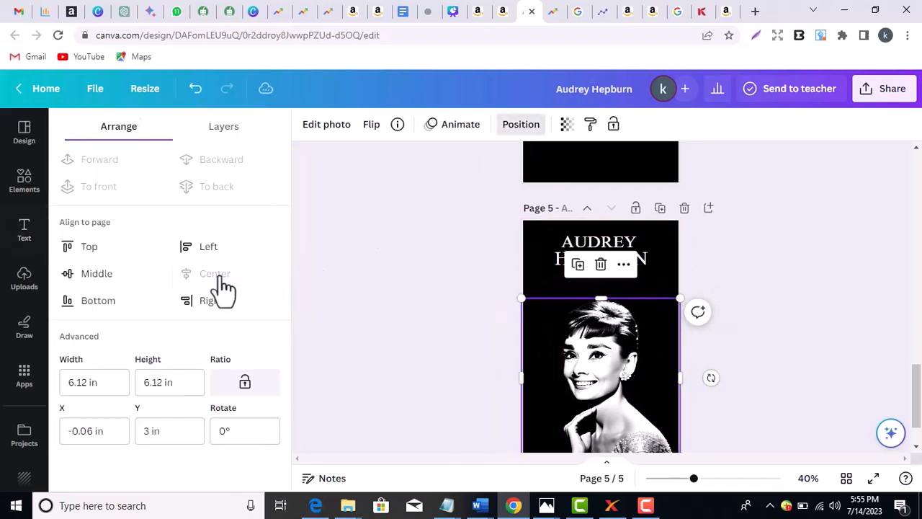
click(334, 265)
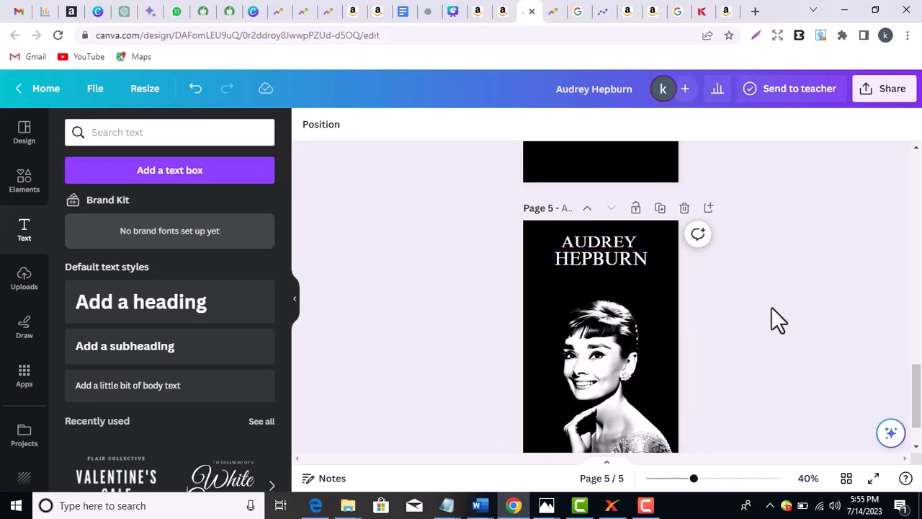
- Duplicate AUDREY, move the copy below HEPBURN and retype it as BIOGRAPHY
click(625, 242)
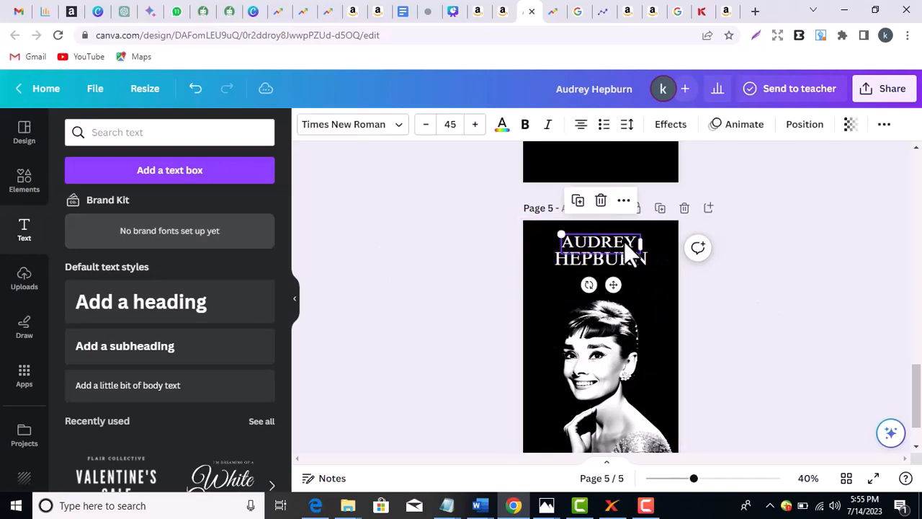
click(785, 347)
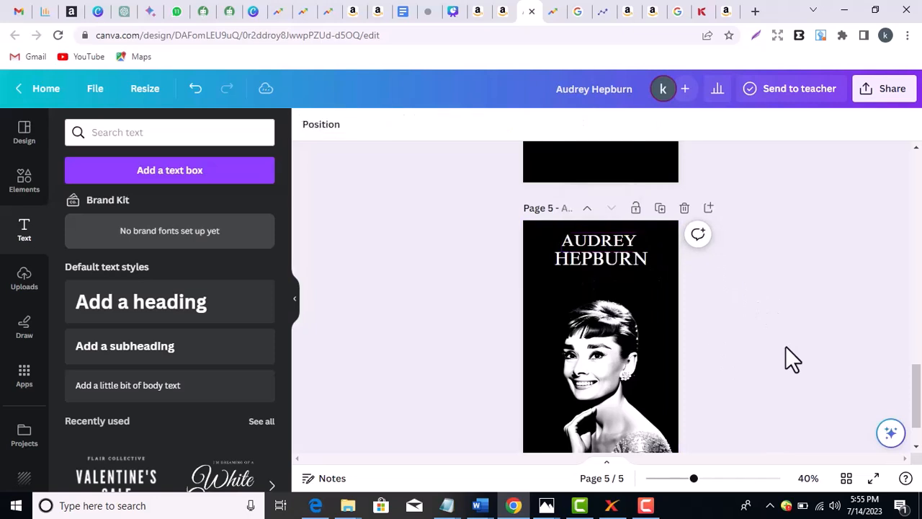
click(616, 240)
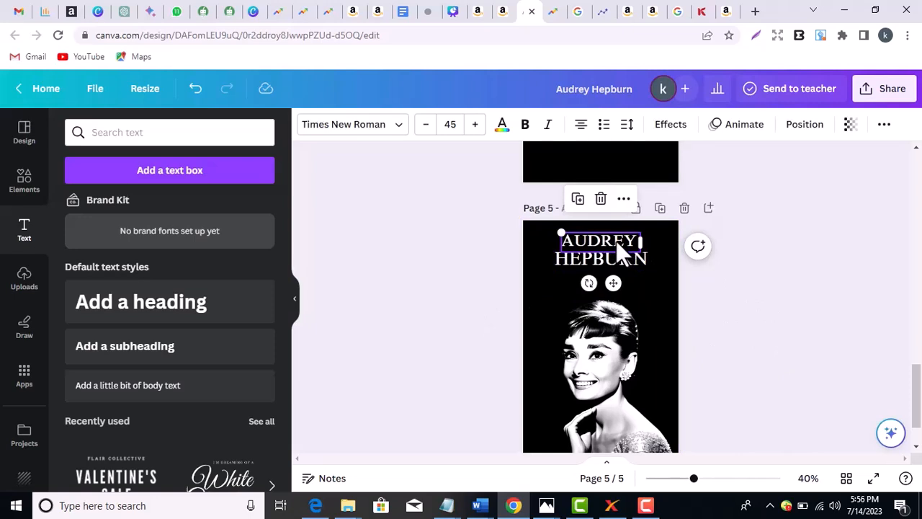
click(577, 199)
drag(610, 249, 602, 283)
double_click(596, 284)
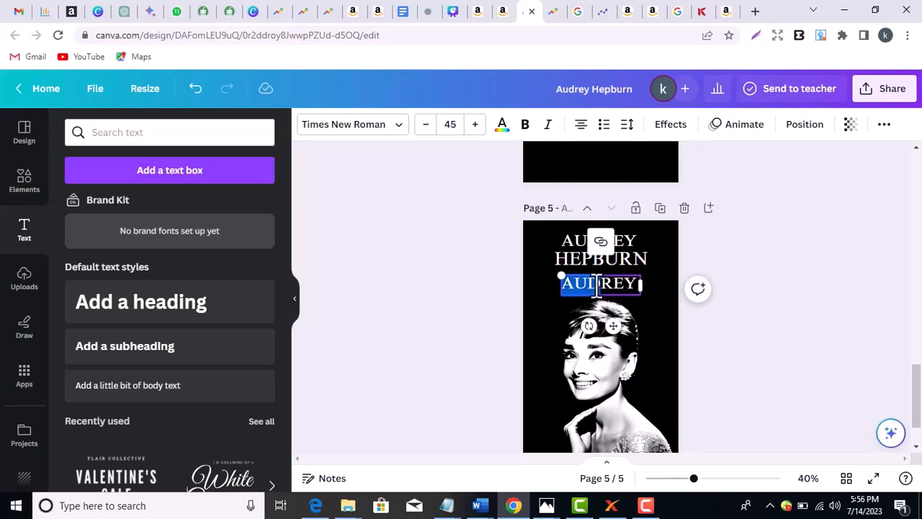
double_click(596, 283)
text(BIO)
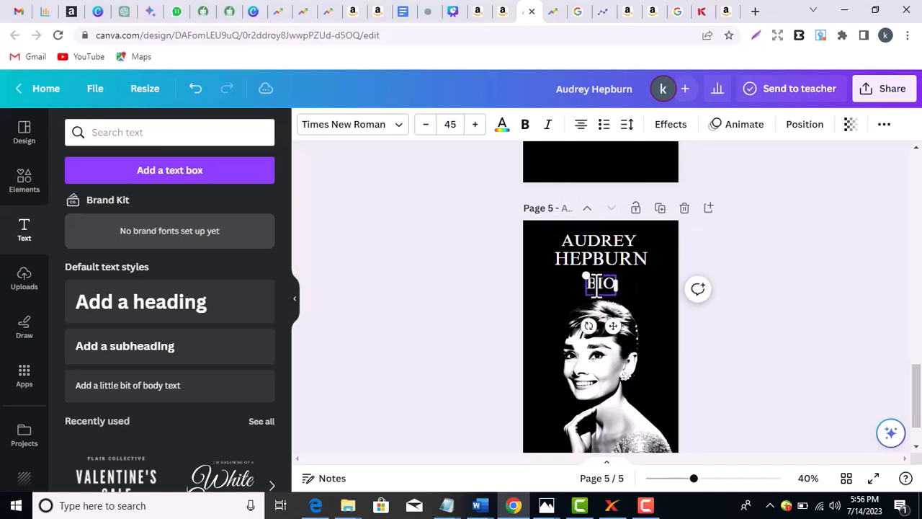
text(GRAPHY)
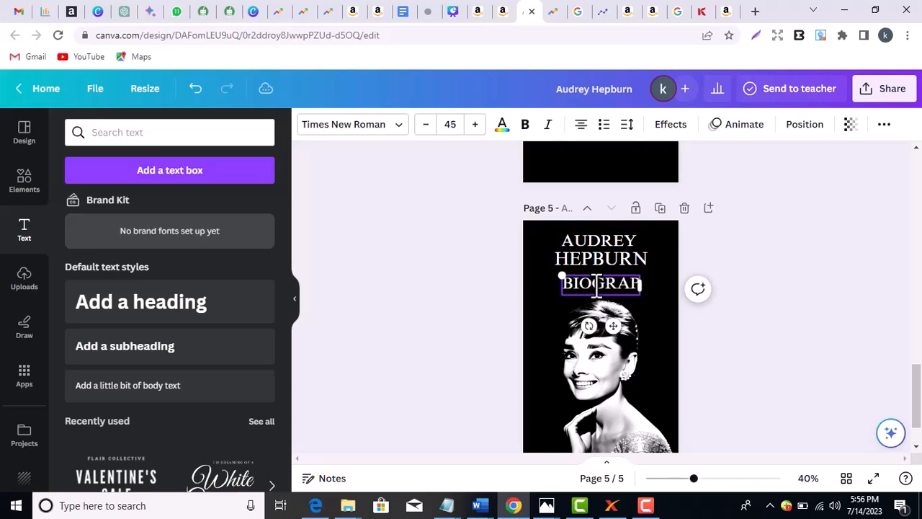
click(738, 318)
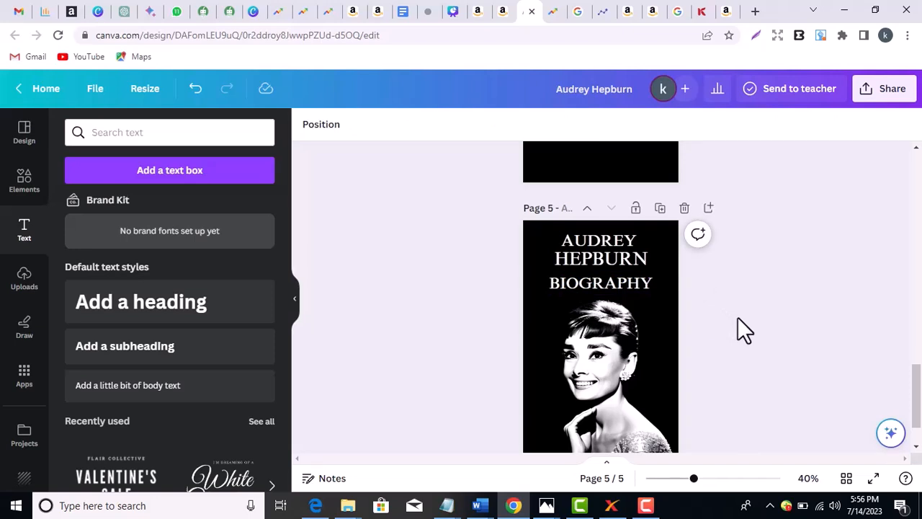
- Lower the BIOGRAPHY line slightly
click(652, 290)
drag(649, 282, 648, 286)
click(787, 281)
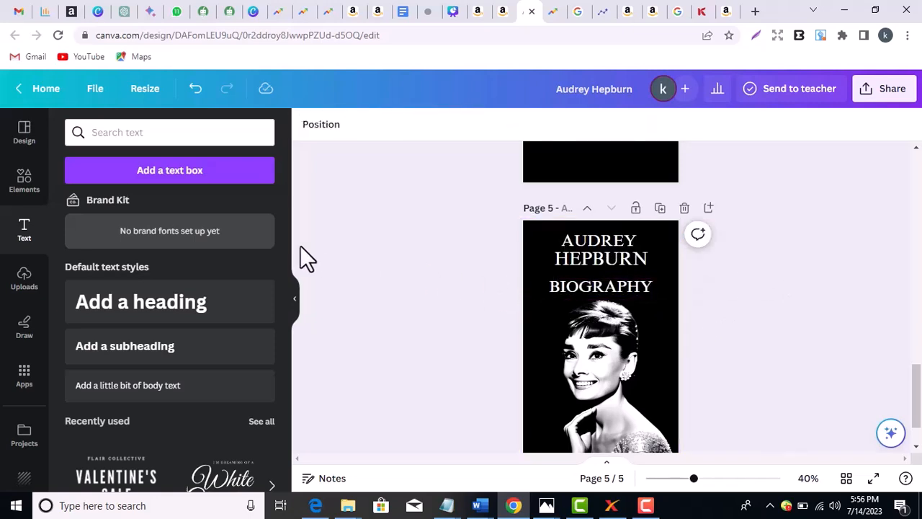
click(16, 189)
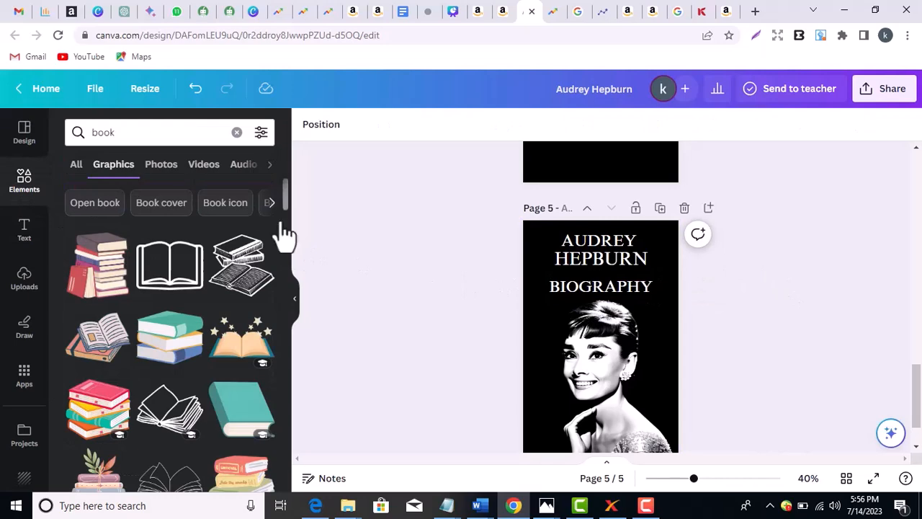
- Search Elements for 'line' and filter the results to graphics
click(236, 133)
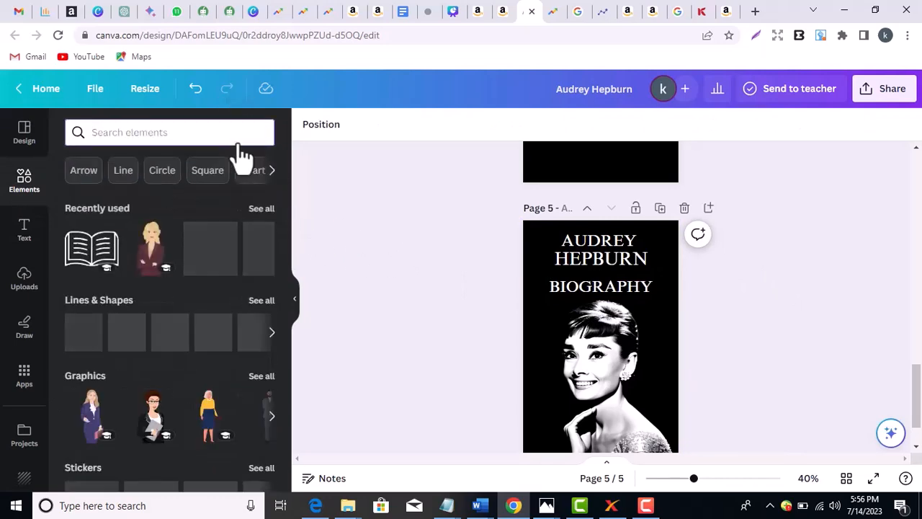
text(line)
key(Return)
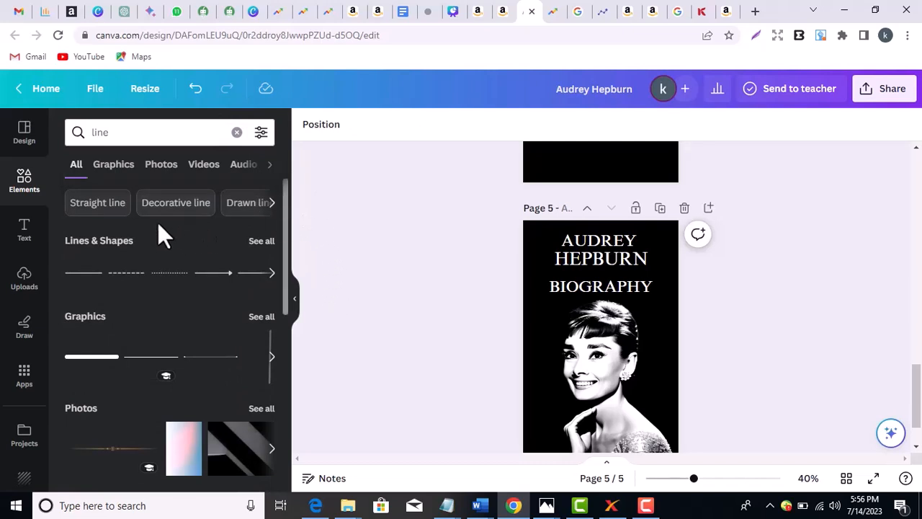
click(262, 241)
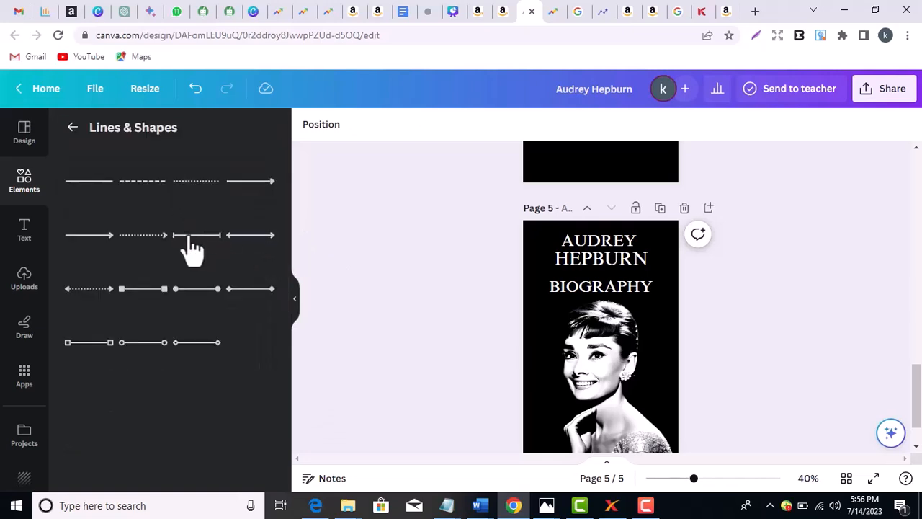
click(71, 128)
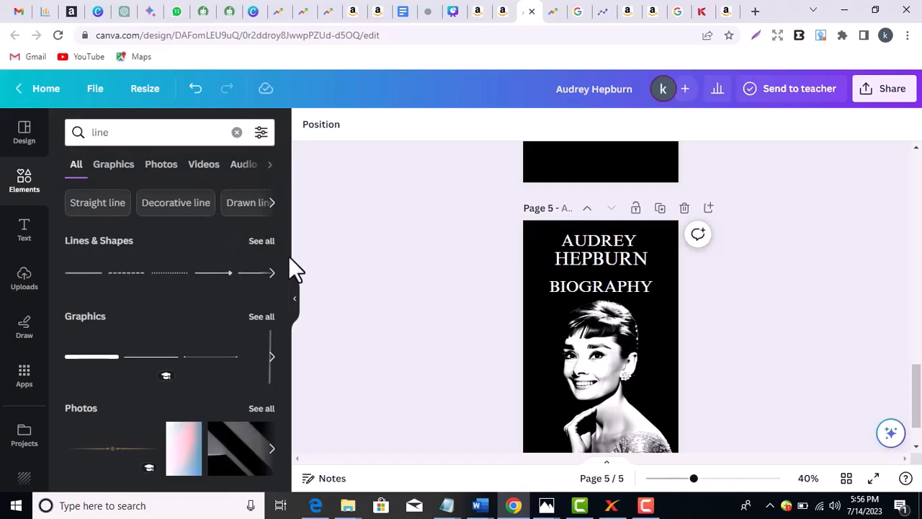
click(113, 164)
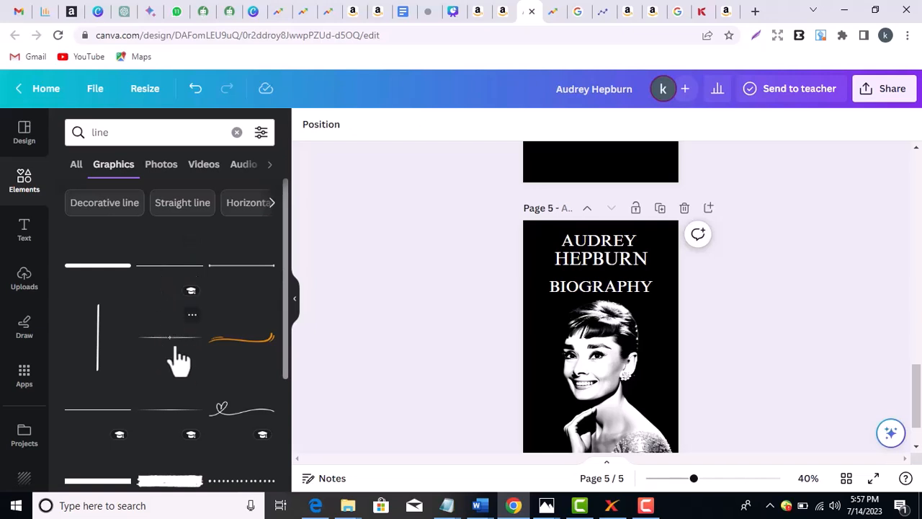
- Undo a trial line graphic, lower BIOGRAPHY slightly, and place a thin dotted line on the cover
drag(172, 341, 594, 266)
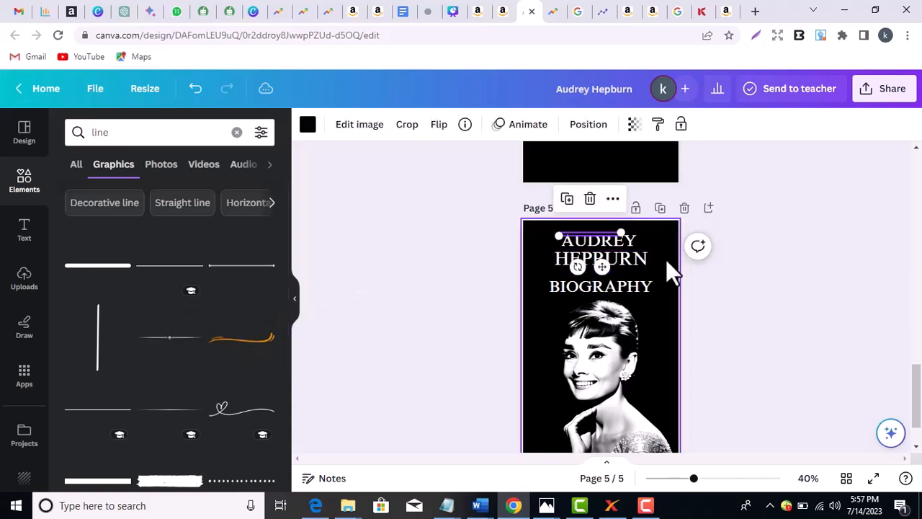
click(604, 240)
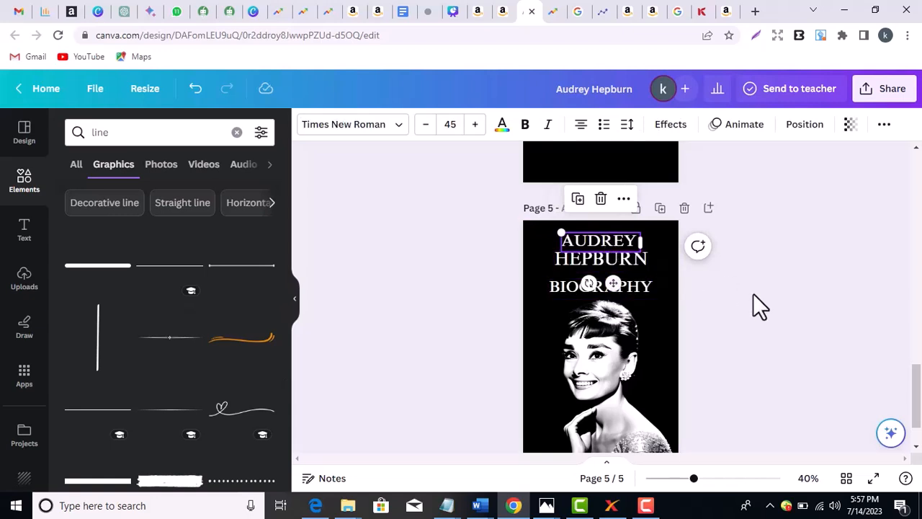
key(ctrl+z)
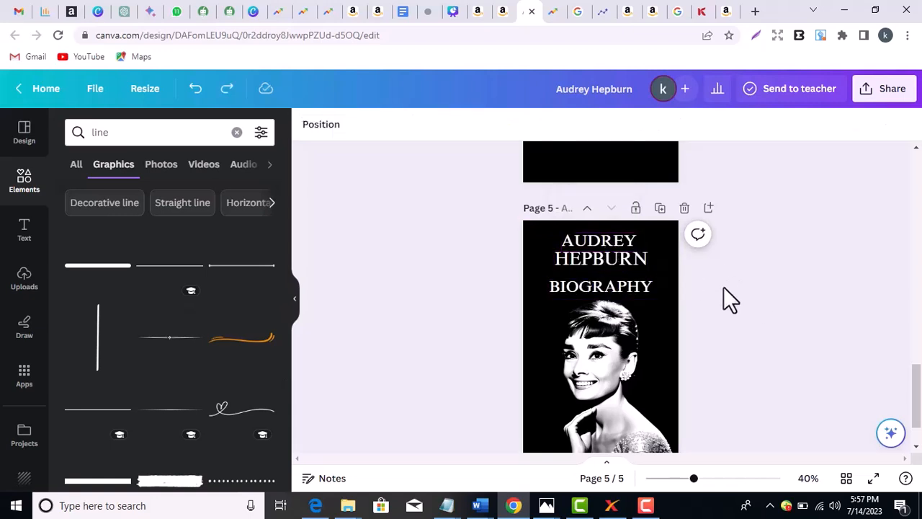
click(614, 290)
drag(613, 289, 614, 299)
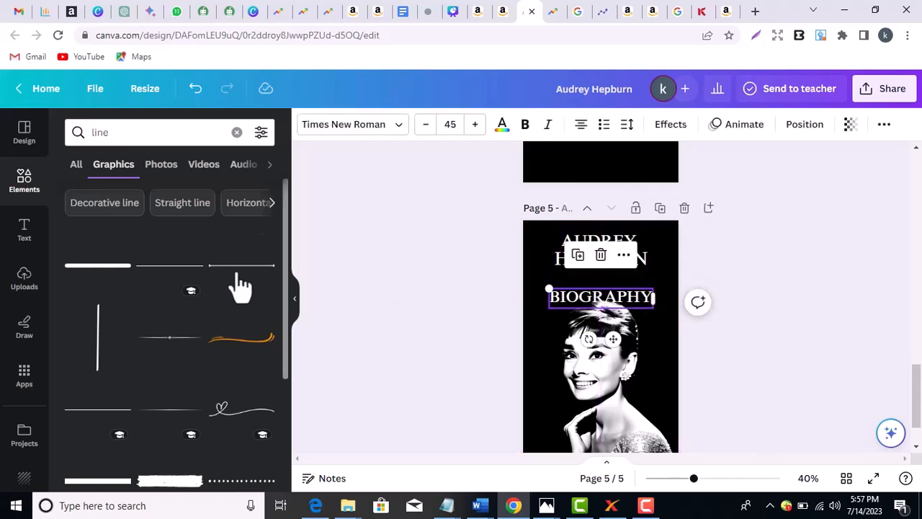
drag(176, 338, 612, 317)
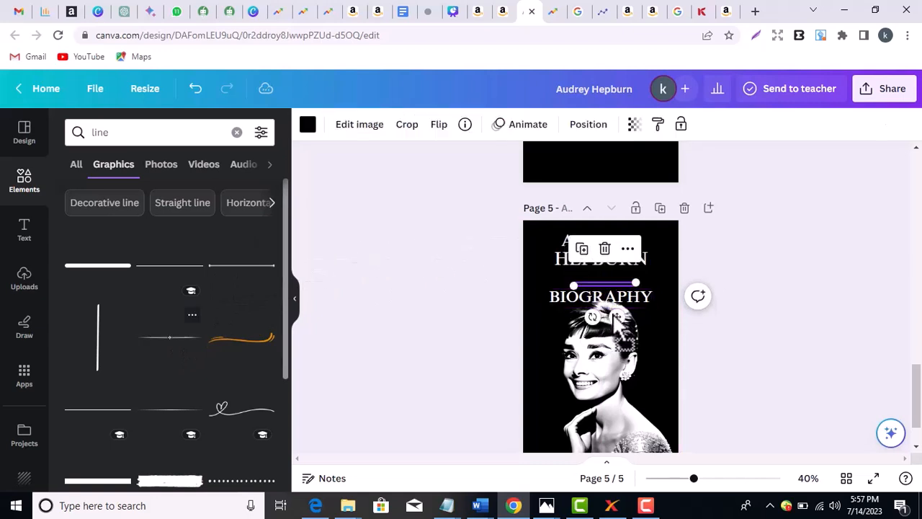
- Make the dotted line white and stretch it to about 3.35 in wide
click(756, 282)
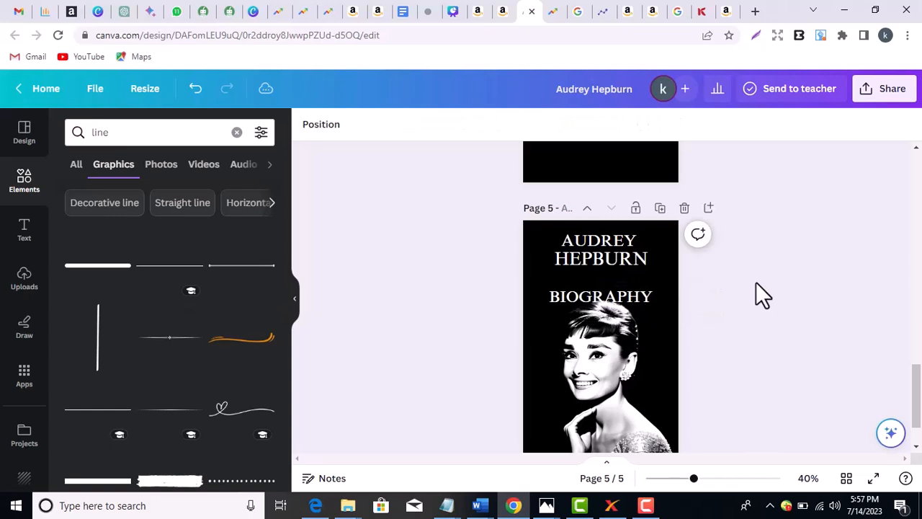
click(620, 285)
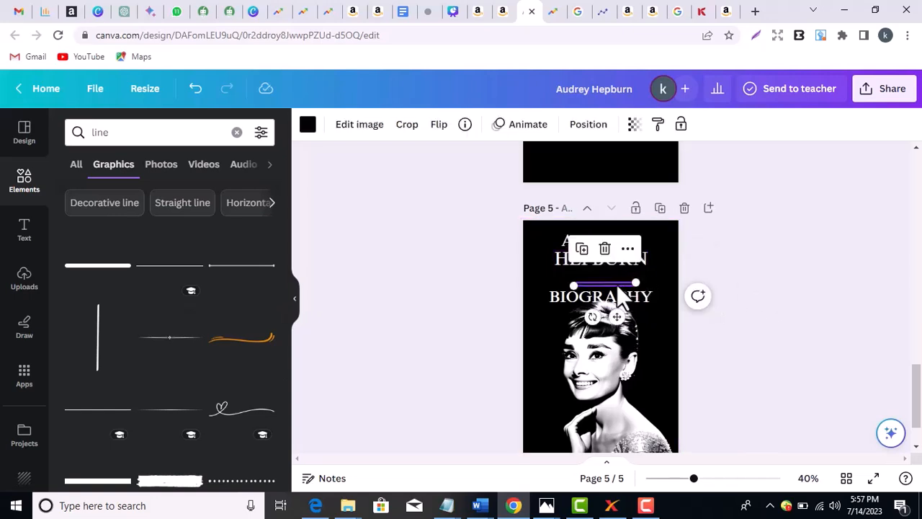
click(309, 126)
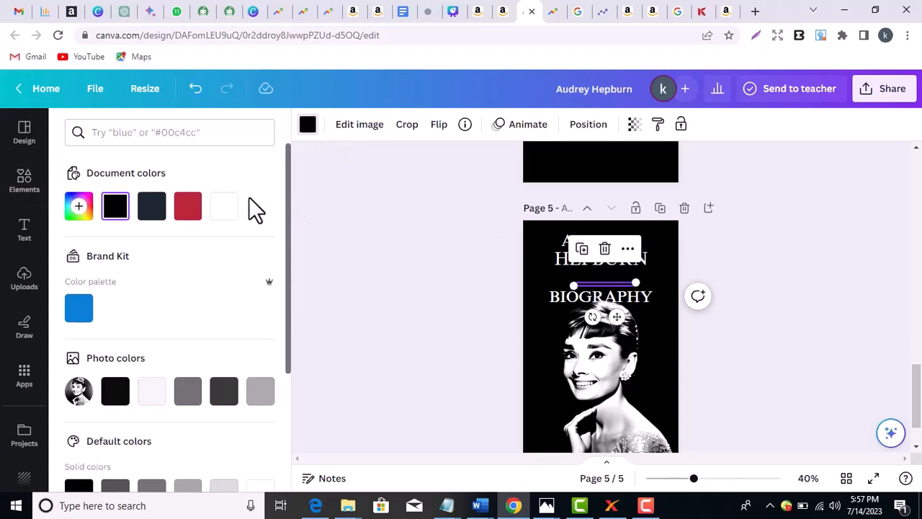
click(224, 207)
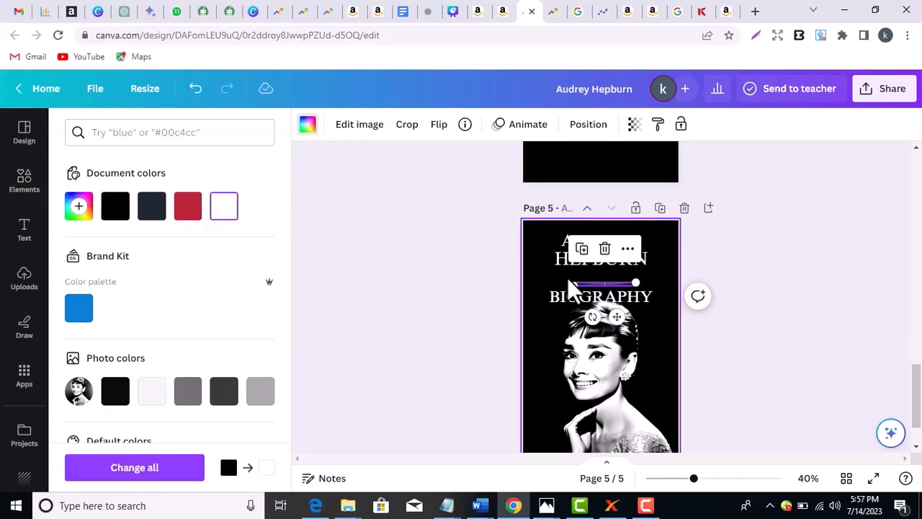
drag(568, 281, 539, 279)
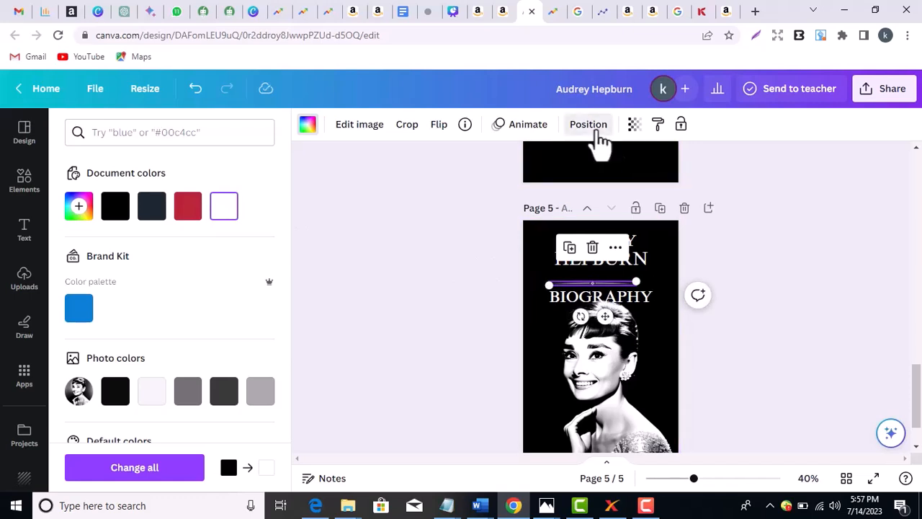
- Centre the divider horizontally on the page and nudge it up toward HEPBURN
click(591, 125)
click(223, 281)
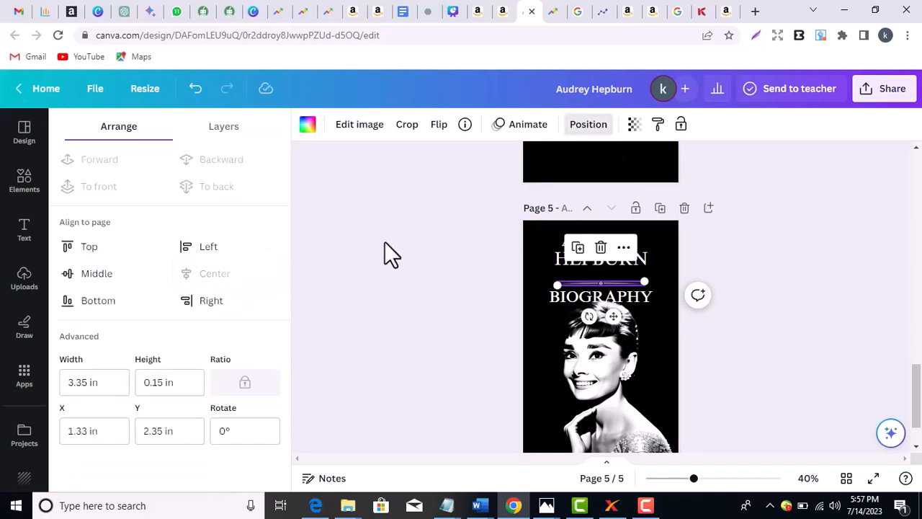
click(385, 242)
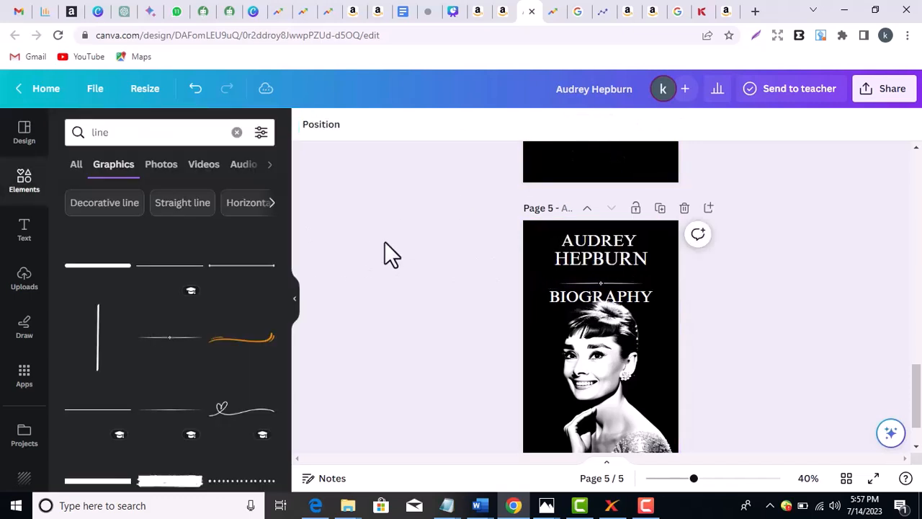
click(612, 281)
key(Up)
key(Up)
key(Up)
key(Up)
key(Up)
key(Up)
key(Up)
key(Up)
key(Up)
key(Up)
key(Up)
key(Up)
key(Up)
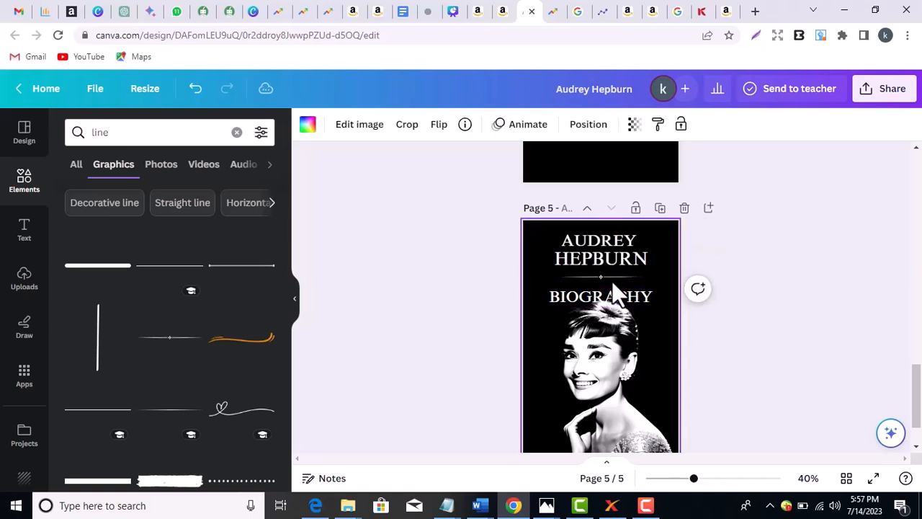
- Nudge BIOGRAPHY up one notch toward the white divider line
click(798, 357)
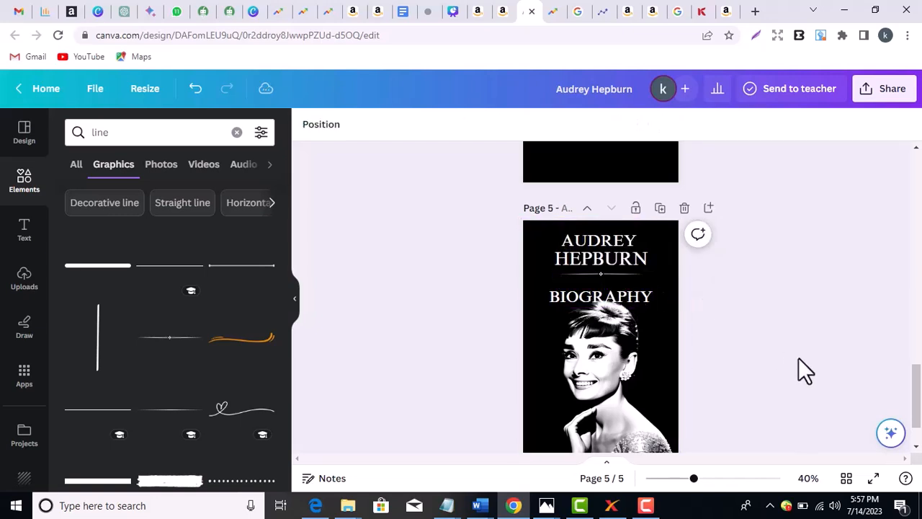
click(642, 292)
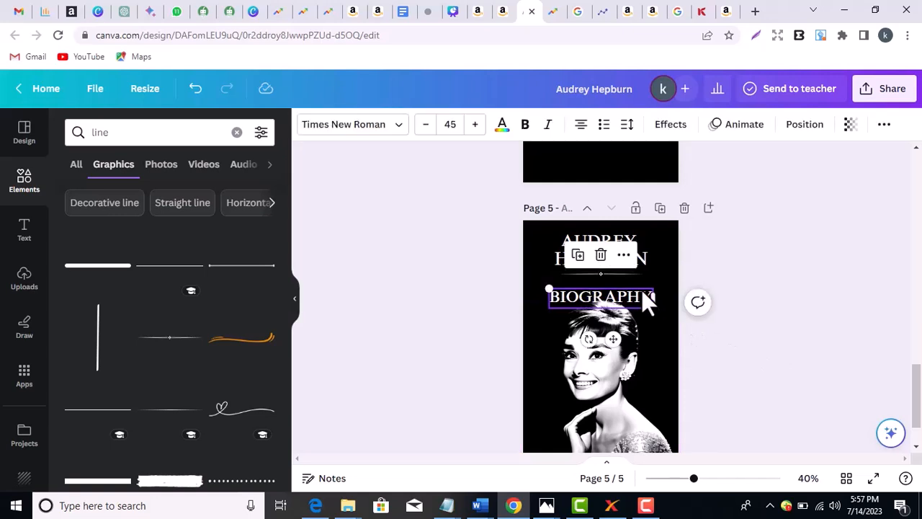
key(Up)
key(Up)
key(Up)
key(Up)
key(Up)
key(Up)
key(Up)
key(Up)
key(Up)
key(Up)
key(Up)
key(Up)
key(Up)
key(Up)
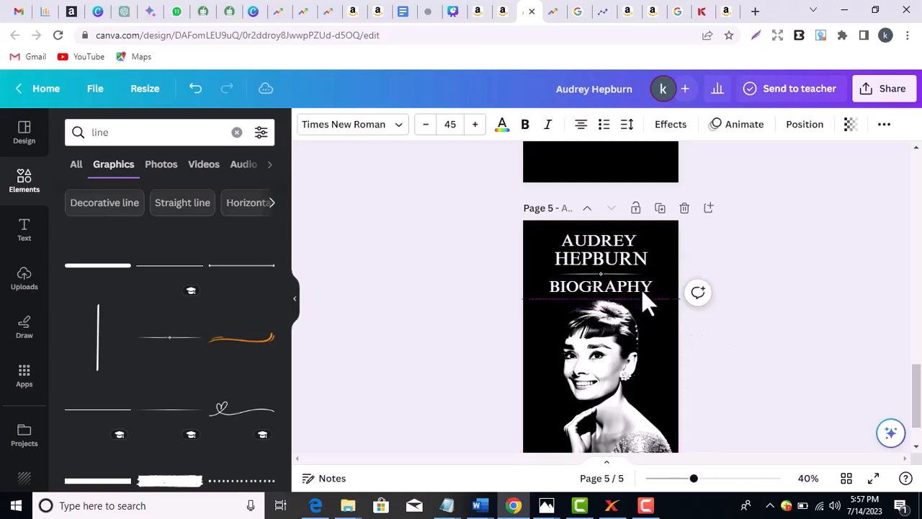
click(847, 277)
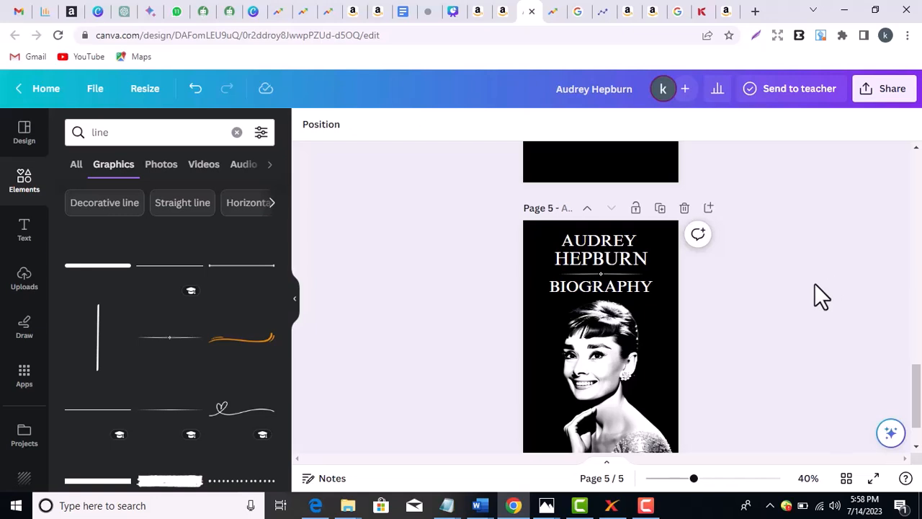
click(649, 290)
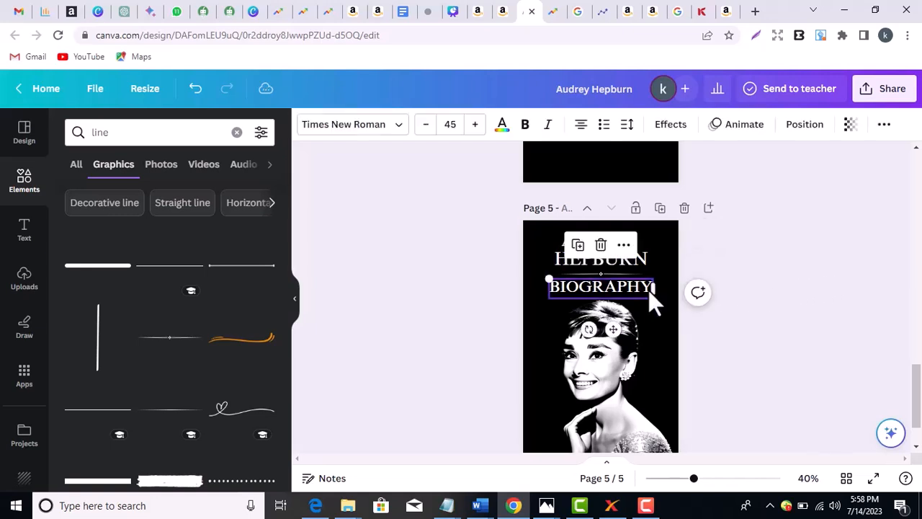
click(785, 143)
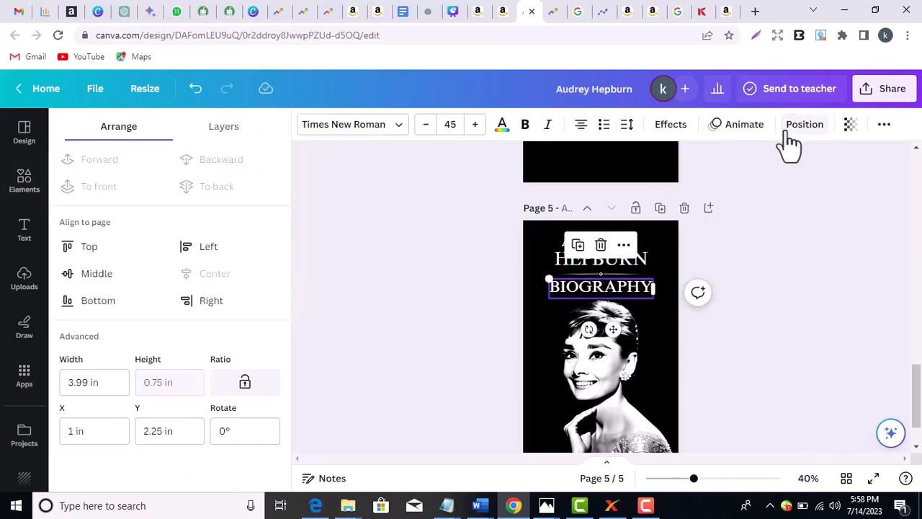
click(800, 125)
click(784, 266)
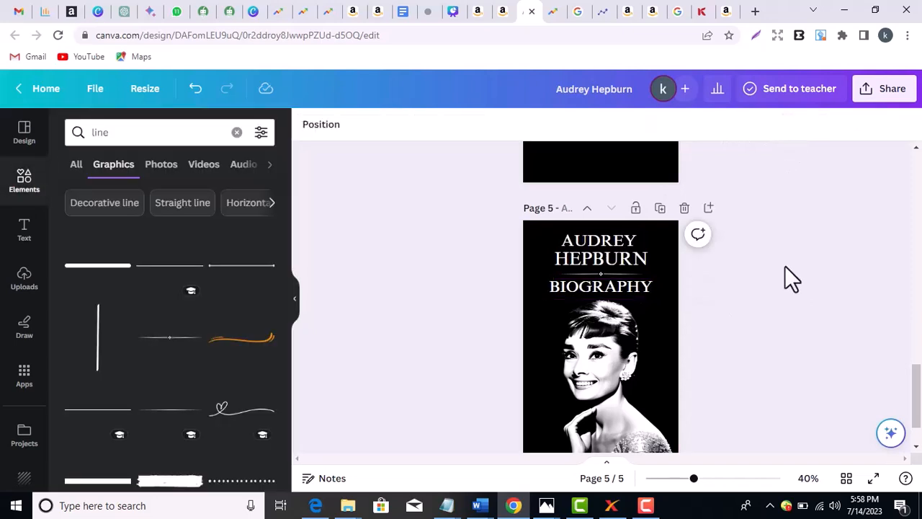
drag(919, 404, 919, 410)
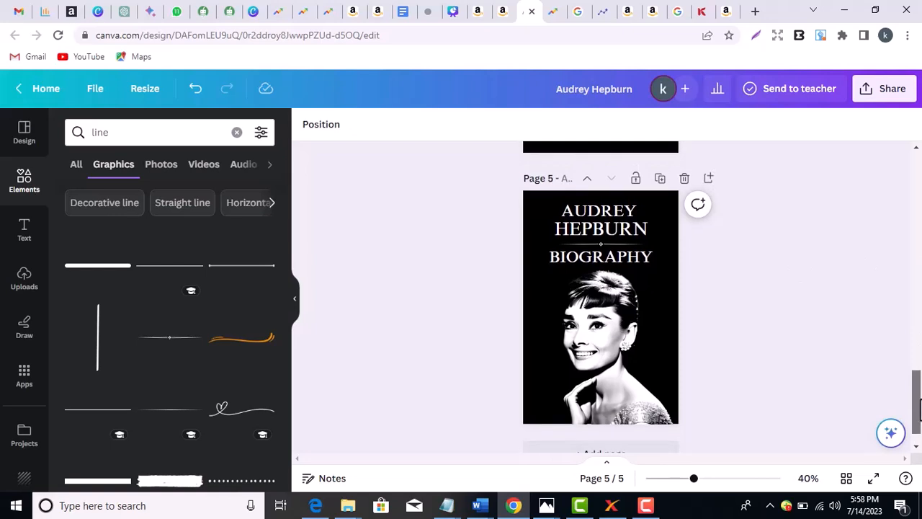
- Fine-tune the portrait's vertical position and zoom the page to 100%
click(643, 347)
drag(641, 350, 641, 353)
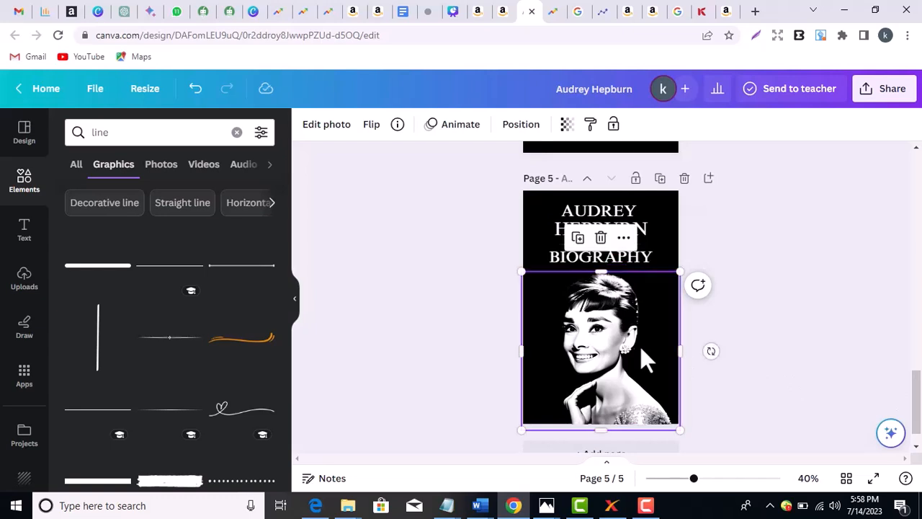
key(Up)
key(Up)
key(Up)
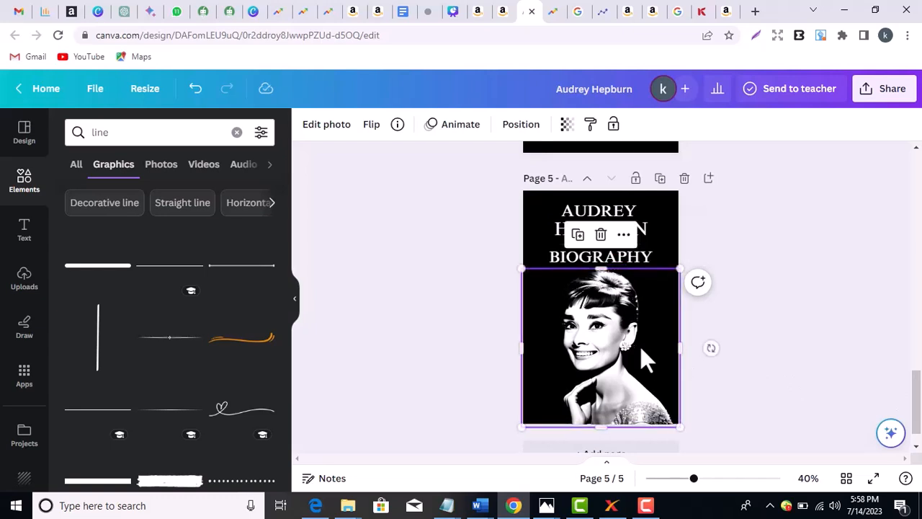
key(Up)
key(Up)
key(Up)
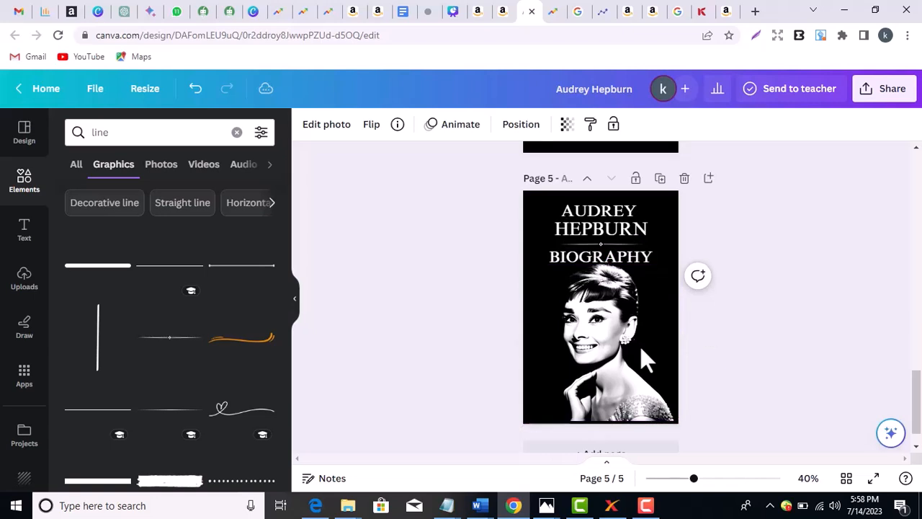
key(Down)
key(Down)
key(Down)
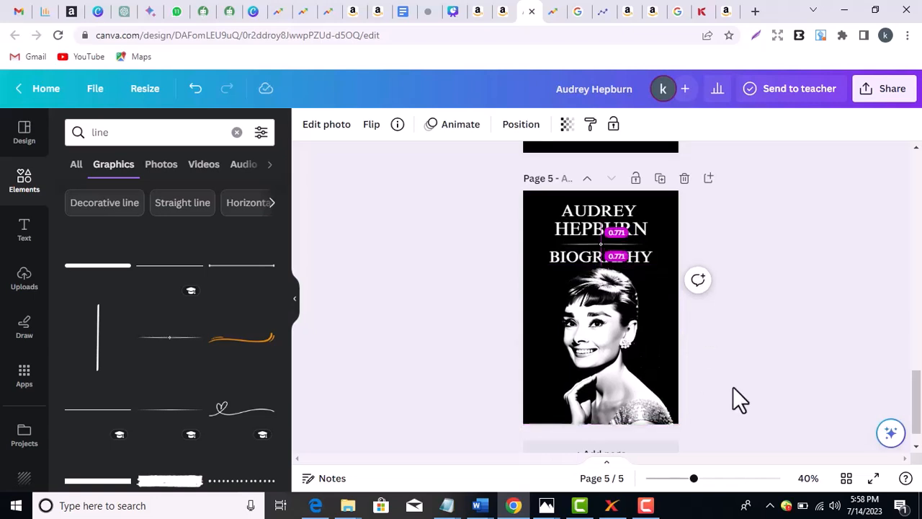
click(771, 419)
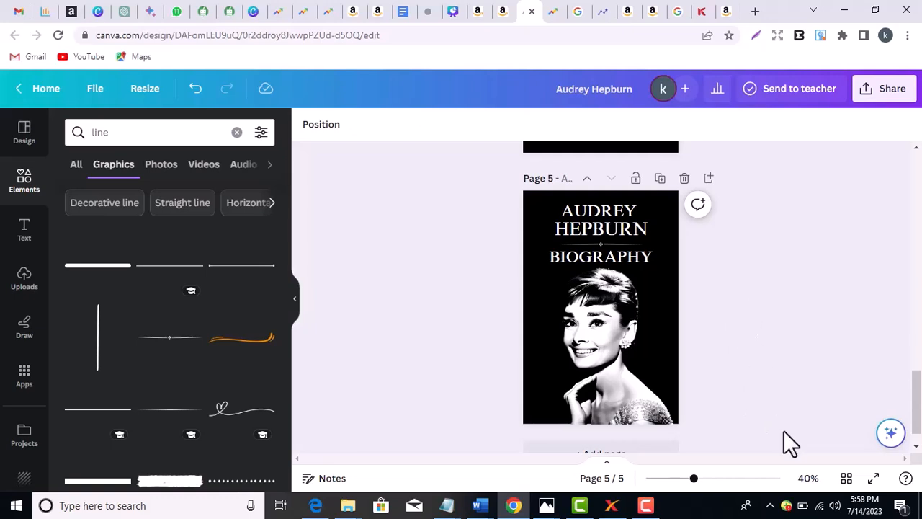
click(810, 483)
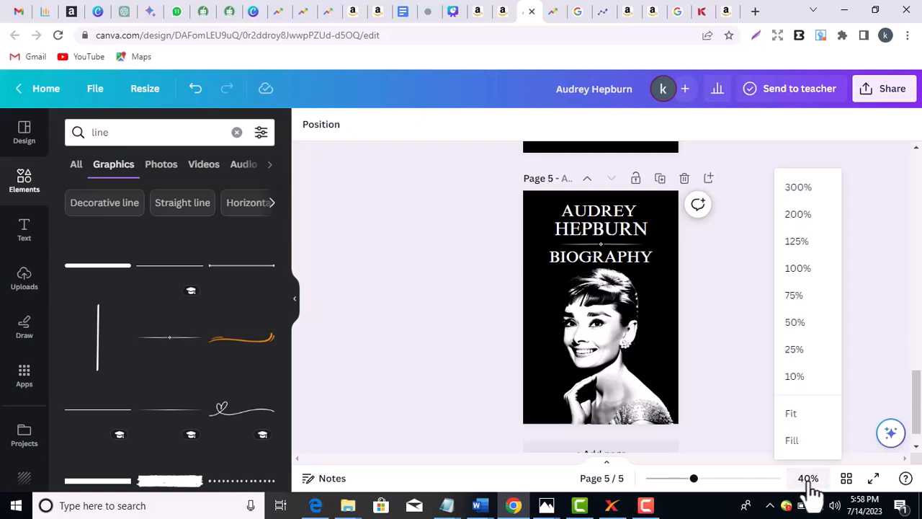
click(805, 268)
drag(916, 406, 916, 396)
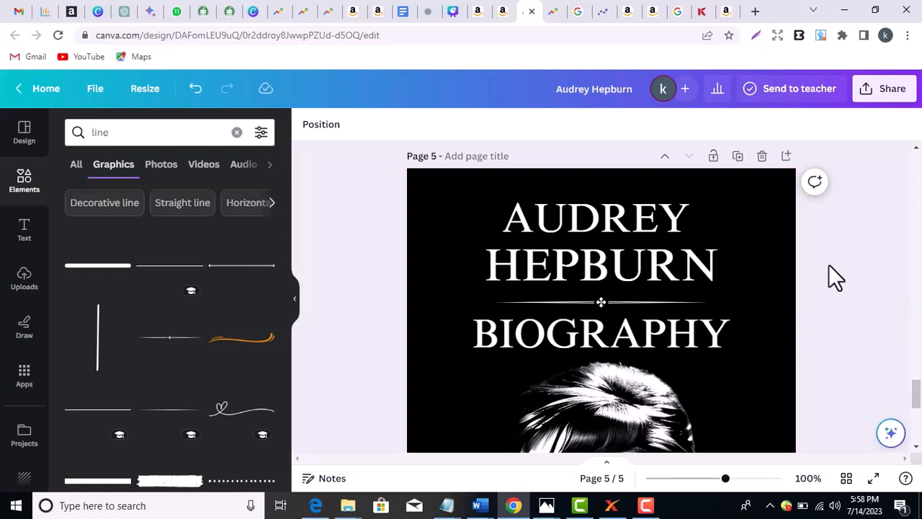
- Raise HEPBURN slightly, then the divider line and BIOGRAPHY two notches each
click(695, 263)
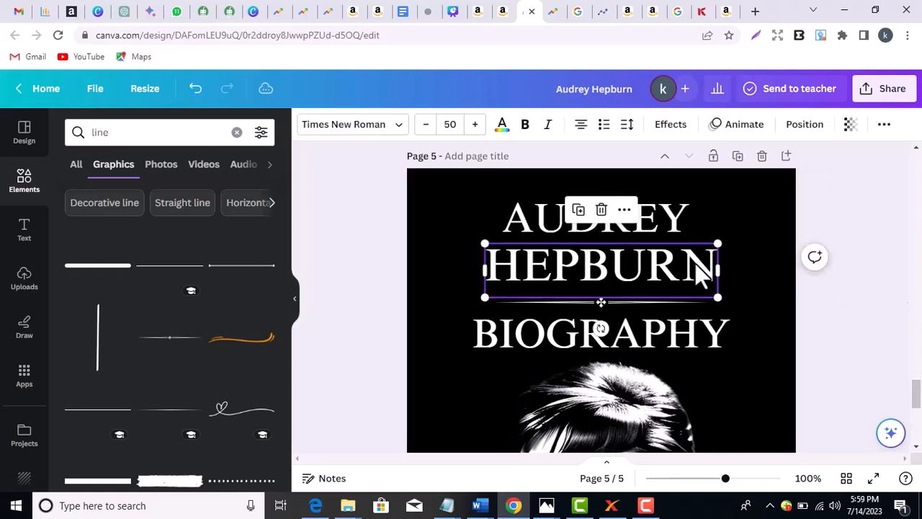
drag(695, 263, 695, 261)
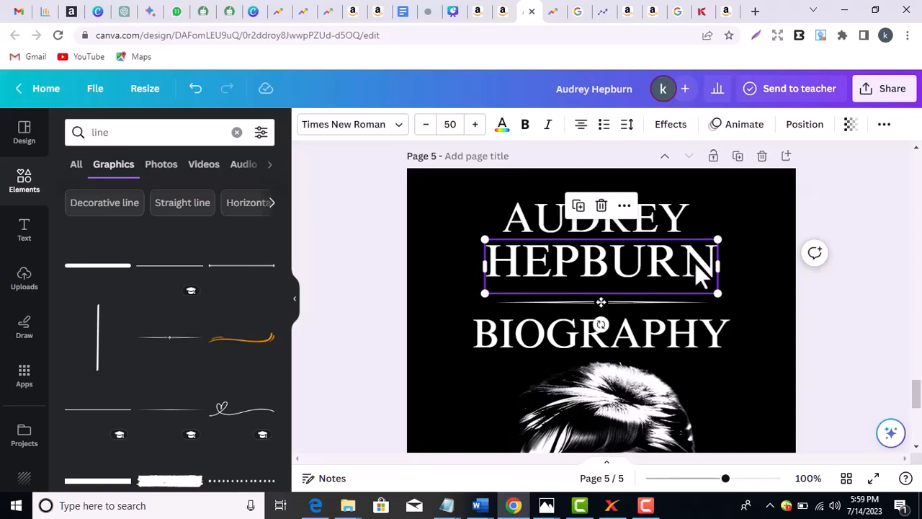
key(Up)
key(Up)
key(Up)
key(Up)
key(Up)
click(858, 300)
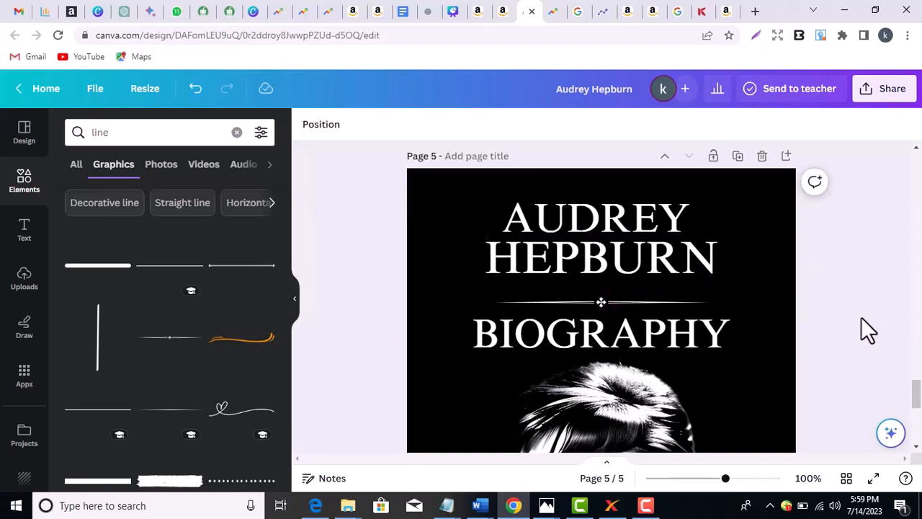
click(677, 301)
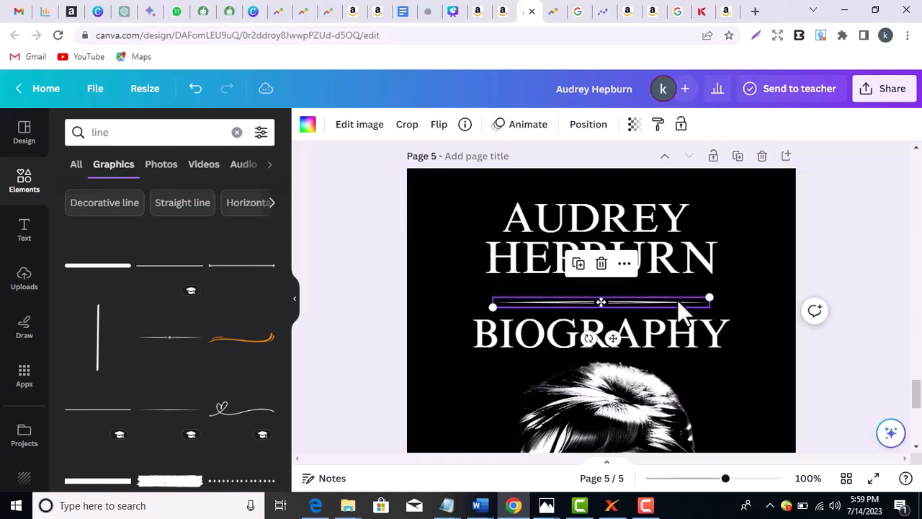
key(Up)
key(Up)
key(Up)
key(Up)
key(Up)
key(Up)
key(Up)
key(Up)
key(Up)
key(Up)
key(Up)
key(Up)
key(Up)
key(Up)
key(Up)
key(Up)
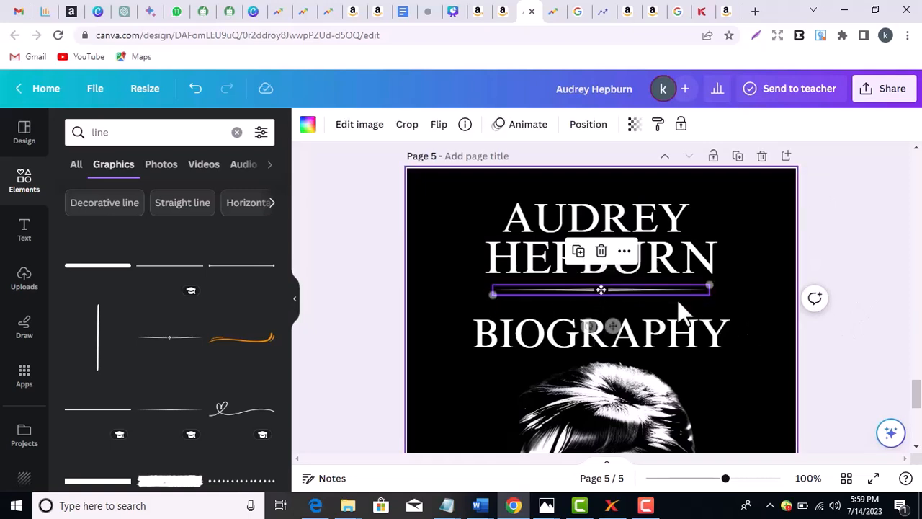
key(Up)
key(Up)
key(Up)
key(Up)
key(Up)
key(Up)
key(Up)
click(696, 353)
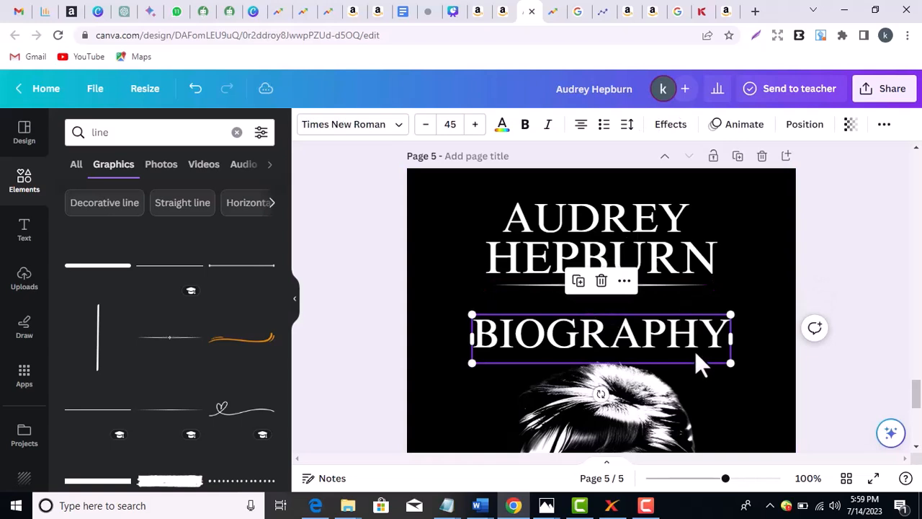
key(Up)
key(Up)
key(Up)
key(Up)
key(Up)
key(Up)
key(Up)
key(Up)
key(Up)
key(Up)
key(Up)
key(Up)
key(Up)
key(Up)
key(Up)
key(Up)
key(Up)
key(Up)
key(Up)
key(Up)
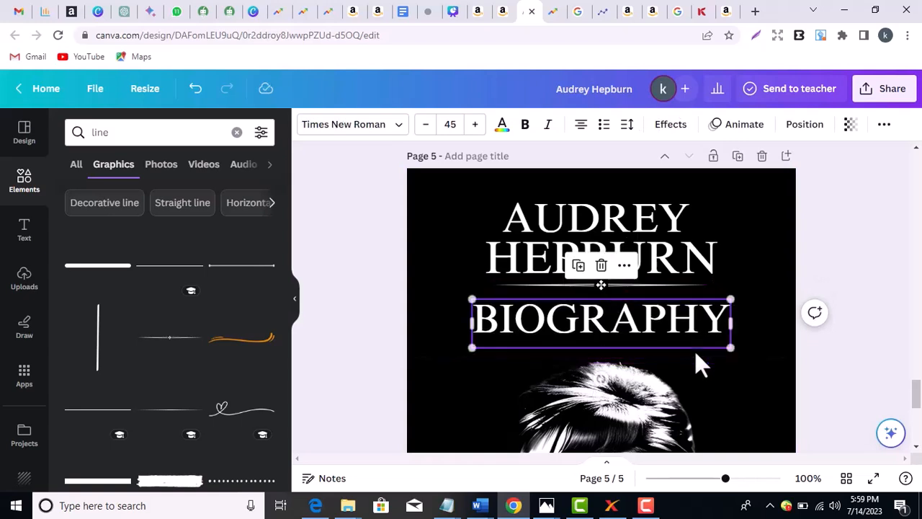
key(Up)
key(Up)
key(Up)
key(Up)
key(Up)
click(852, 323)
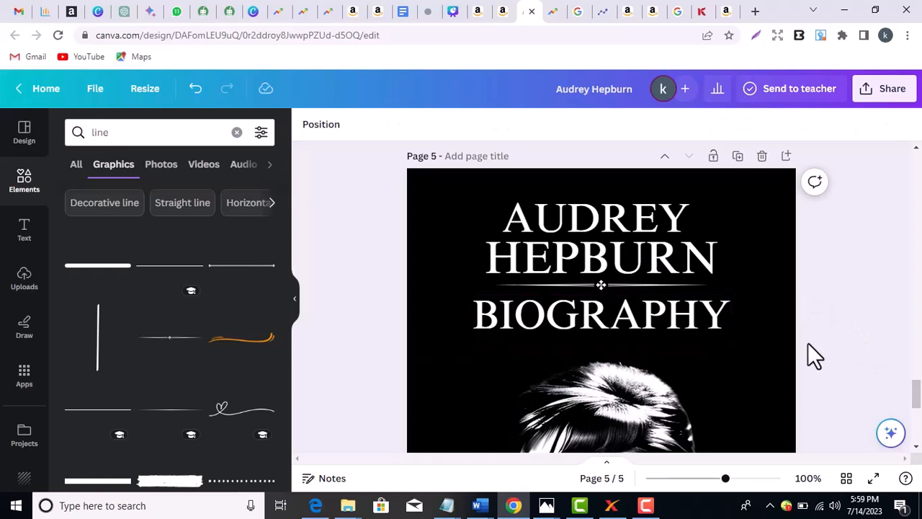
- Set the BIOGRAPHY subtitle's font size to 40
click(688, 311)
double_click(686, 309)
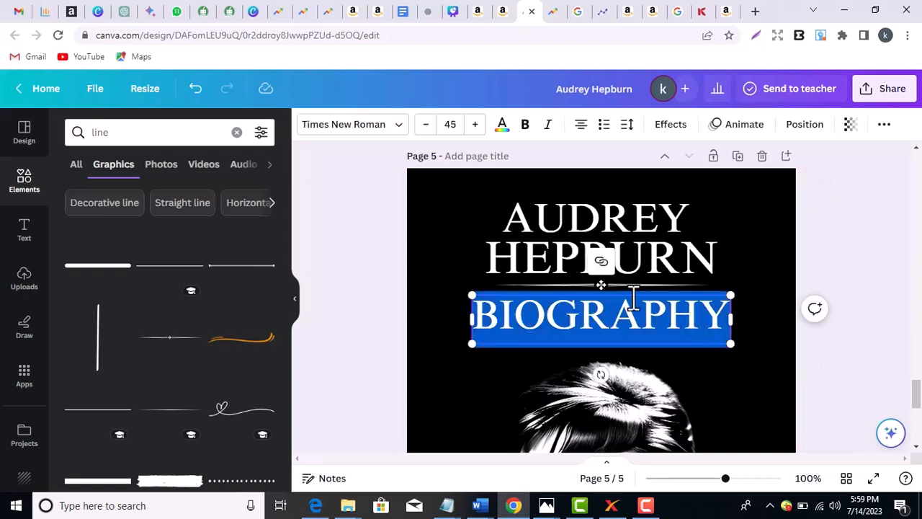
click(453, 125)
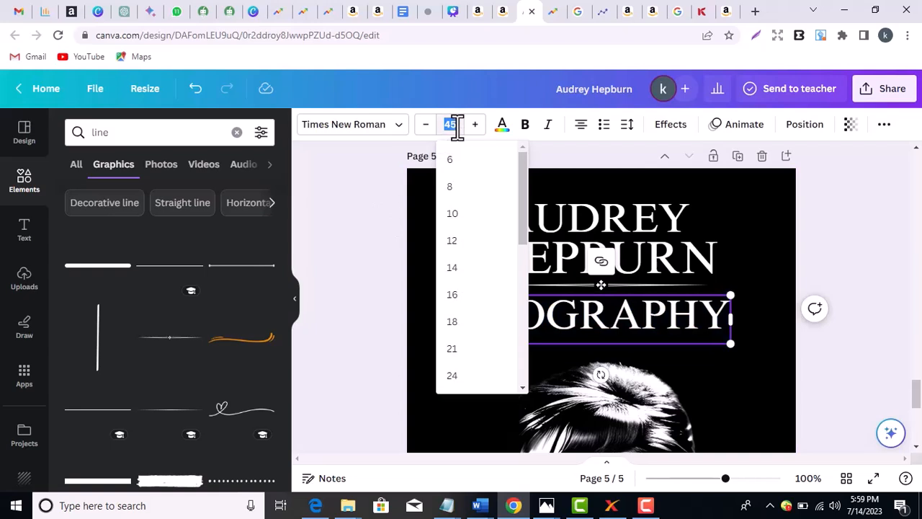
text(40)
key(Return)
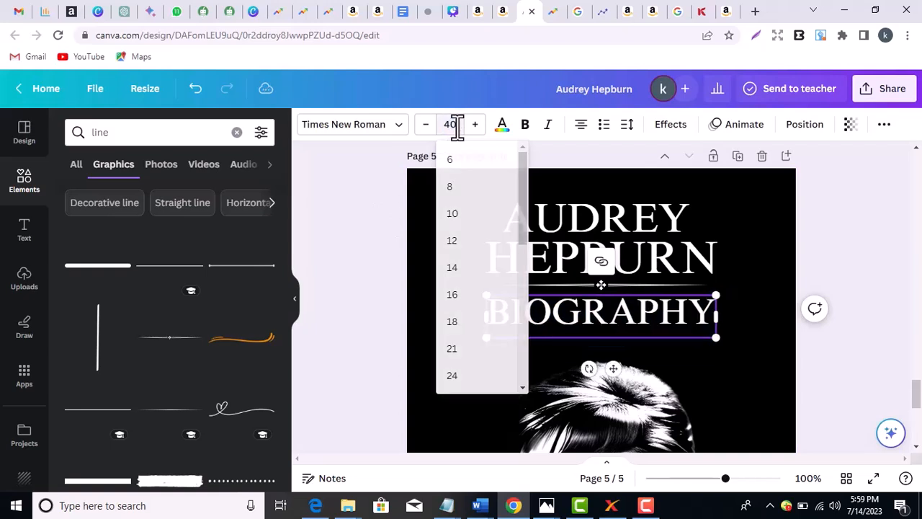
- Try lowering BIOGRAPHY's line spacing, entering 0.5 and then 0, before clearing the value
double_click(598, 311)
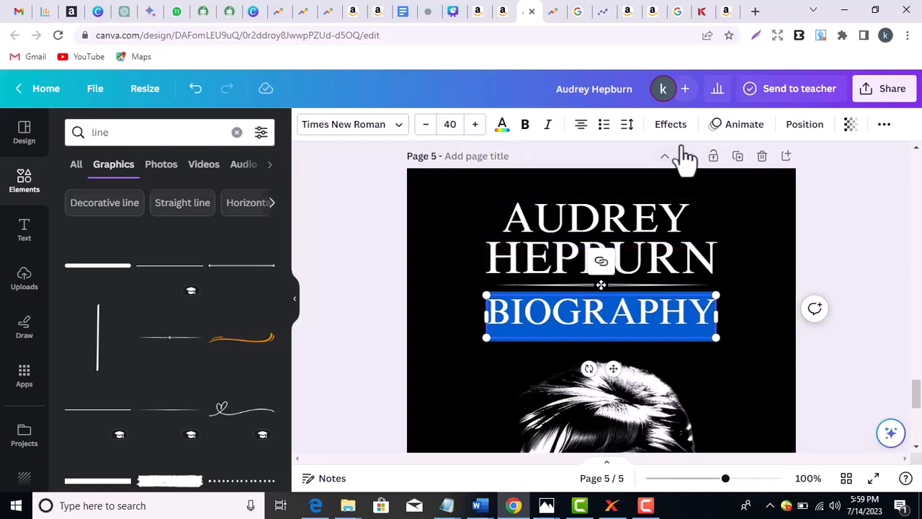
click(628, 128)
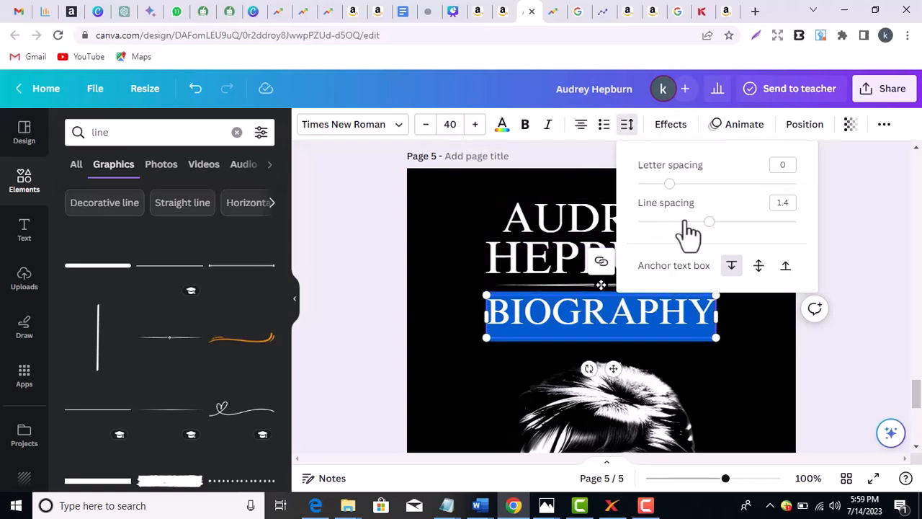
mouse_move(710, 222)
mouse_down()
mouse_move(728, 222)
mouse_move(712, 222)
mouse_up()
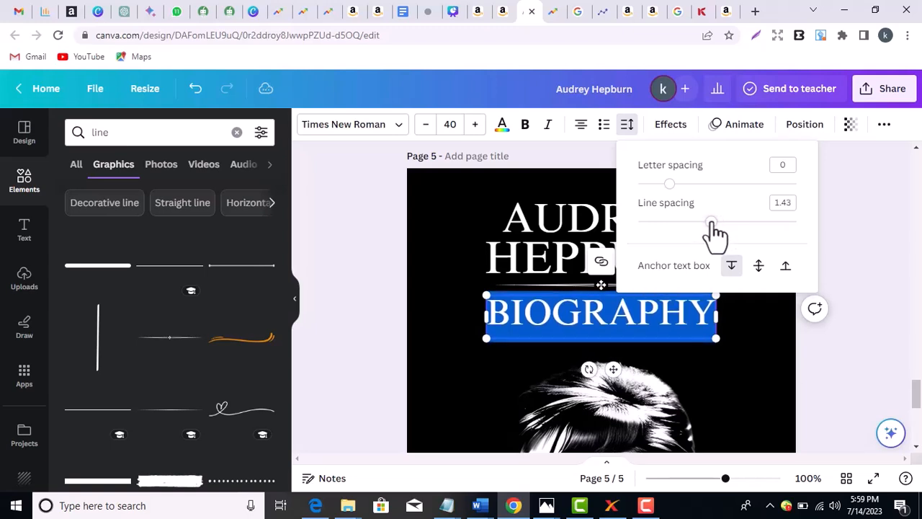
click(783, 203)
text(0.5)
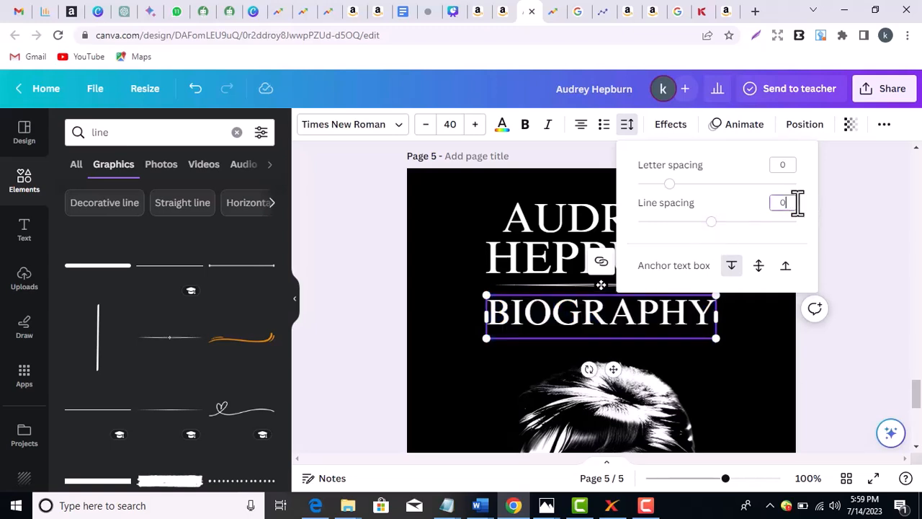
key(Return)
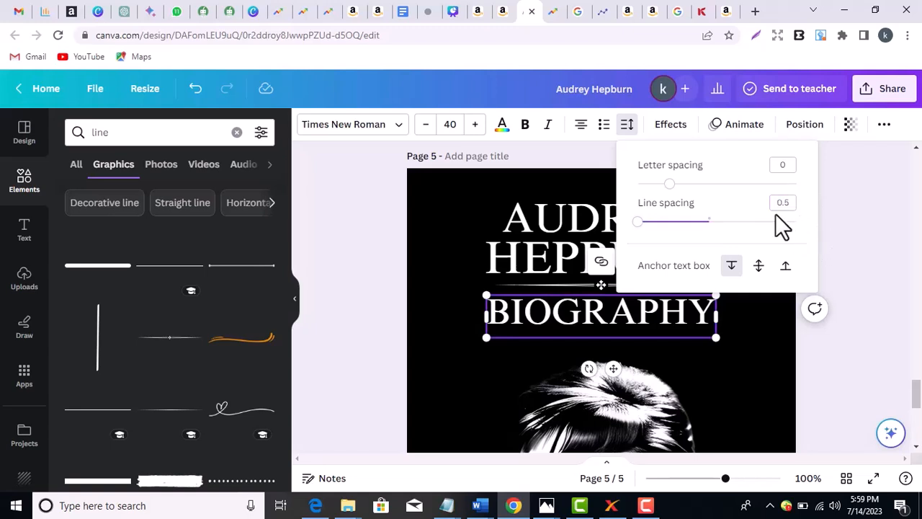
click(796, 202)
text(0)
key(Return)
click(797, 204)
key(BackSpace)
click(825, 245)
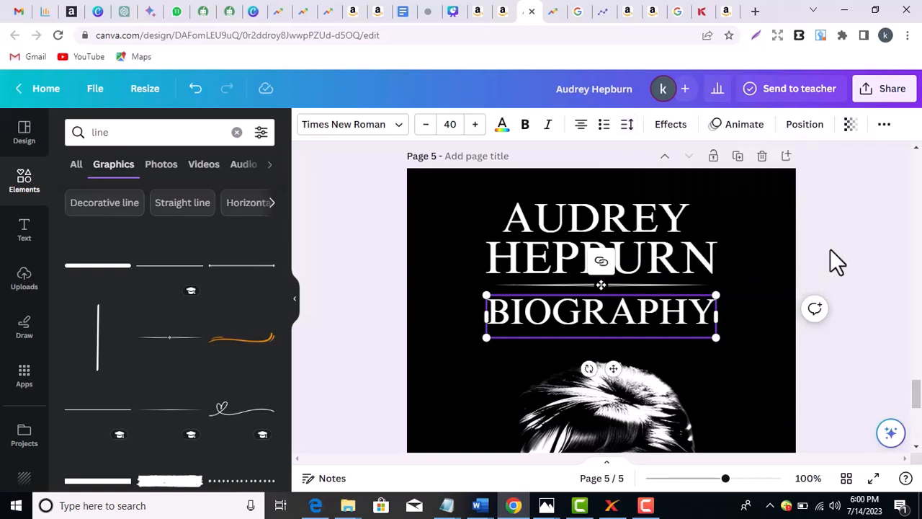
- Raise BIOGRAPHY's line spacing back up to 1.44 and deselect the subtitle
double_click(644, 319)
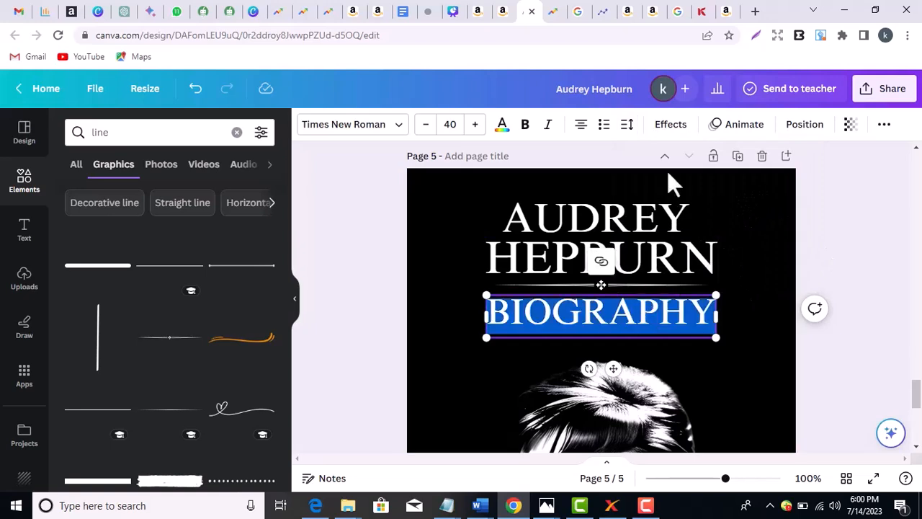
click(634, 124)
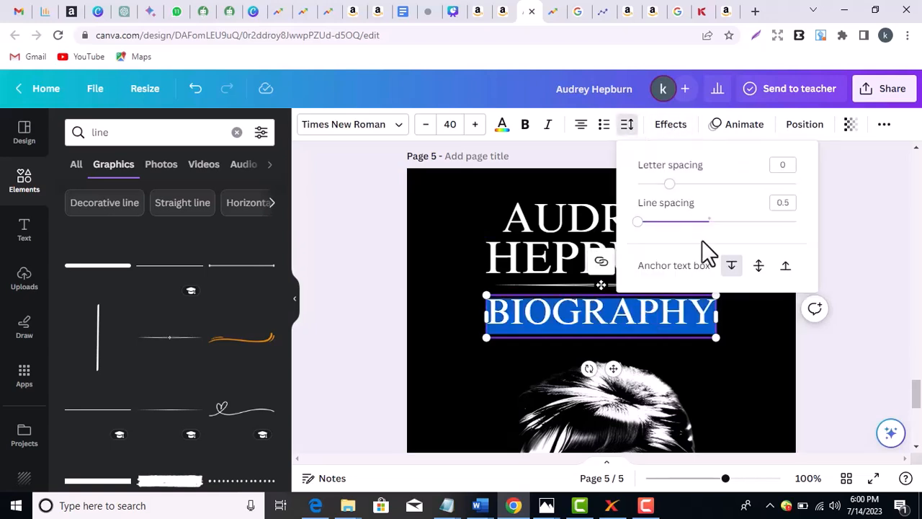
drag(639, 223, 713, 225)
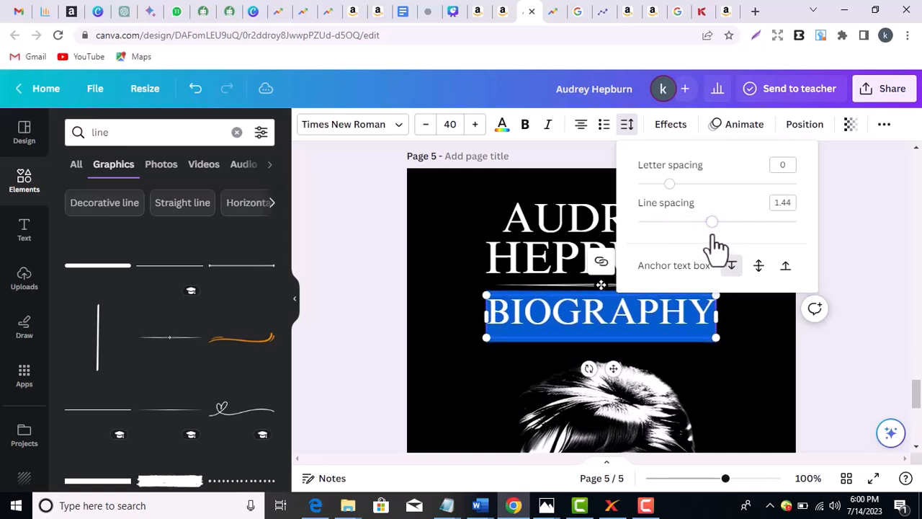
click(844, 341)
click(845, 340)
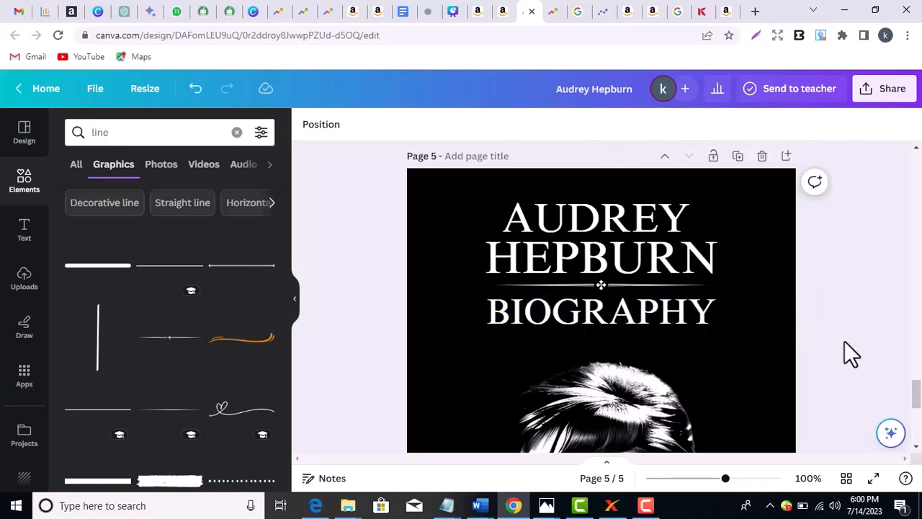
- Spread the BIOGRAPHY letters apart to a letter spacing of 77
click(678, 309)
double_click(676, 307)
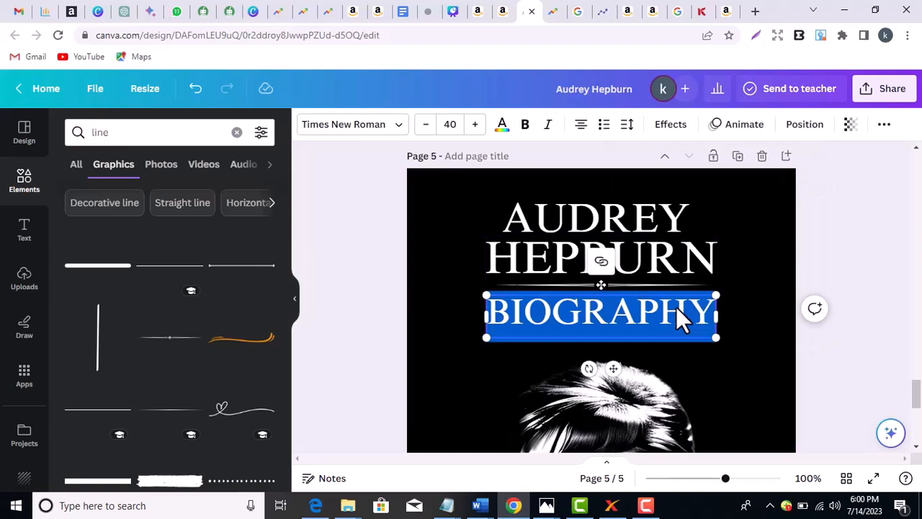
click(628, 127)
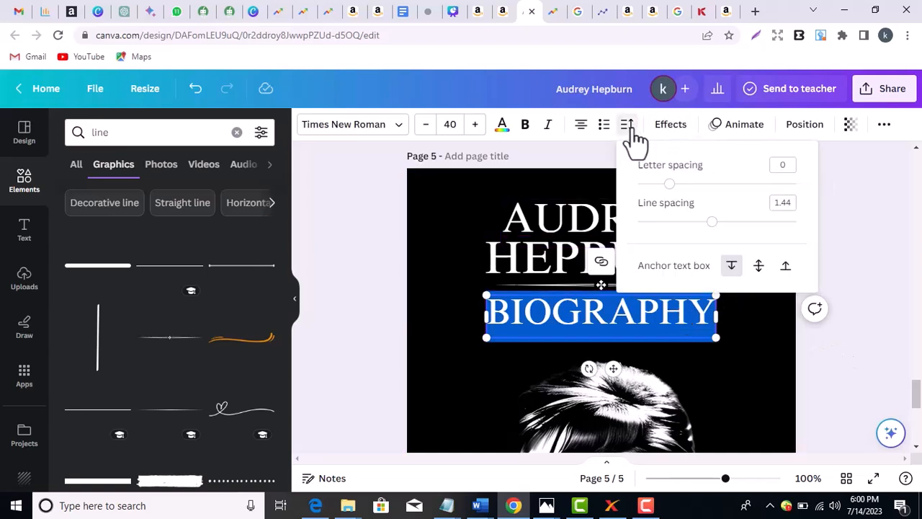
drag(668, 184, 715, 205)
click(863, 289)
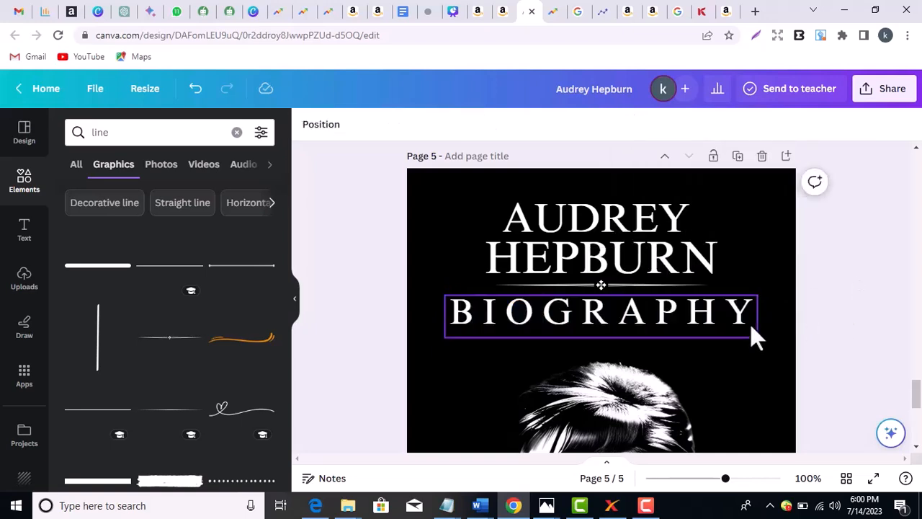
- Reduce the BIOGRAPHY subtitle from font size 40 to 35
click(725, 322)
double_click(723, 321)
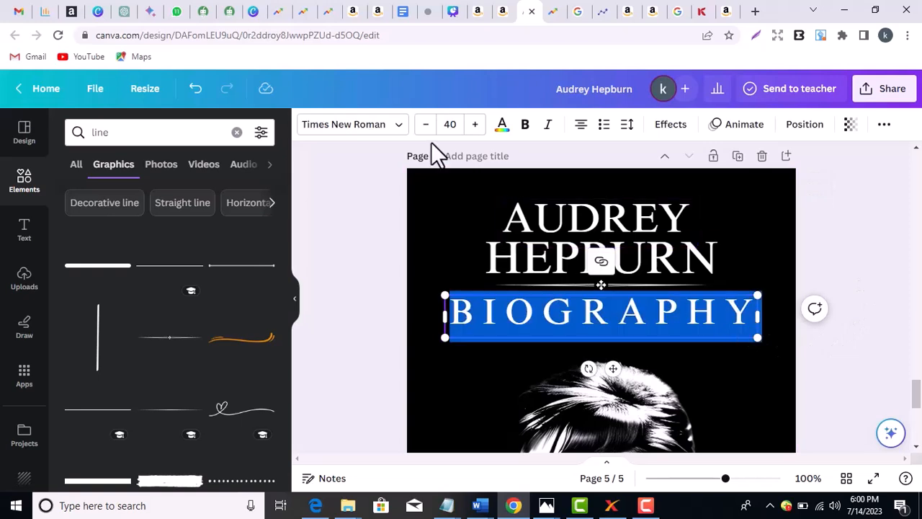
click(450, 124)
click(449, 124)
text(35)
key(Return)
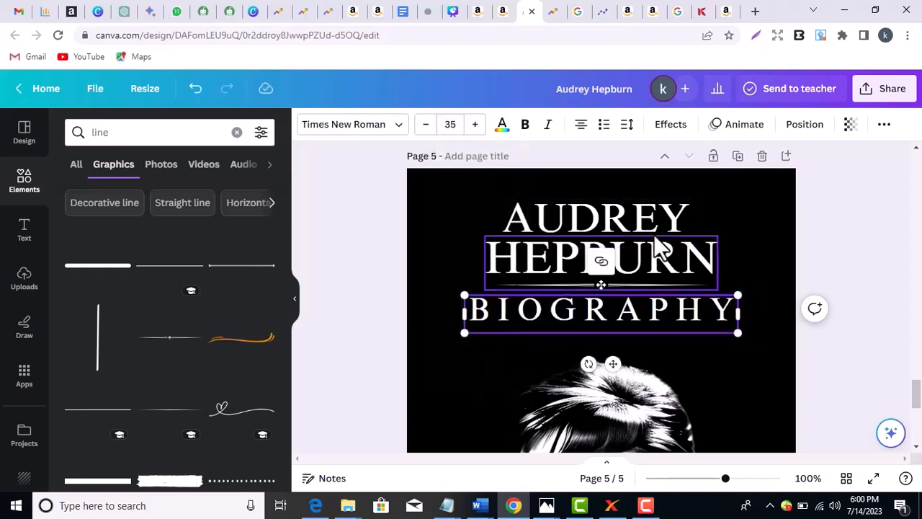
click(832, 253)
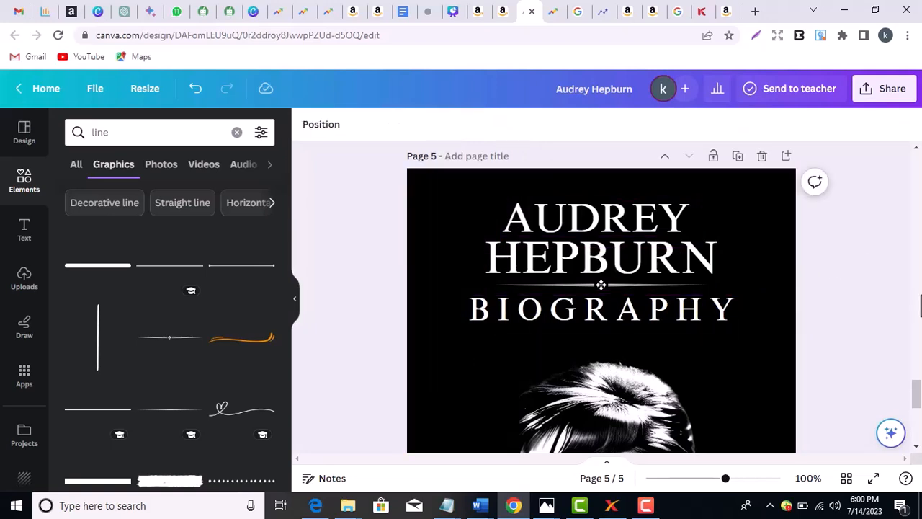
click(676, 312)
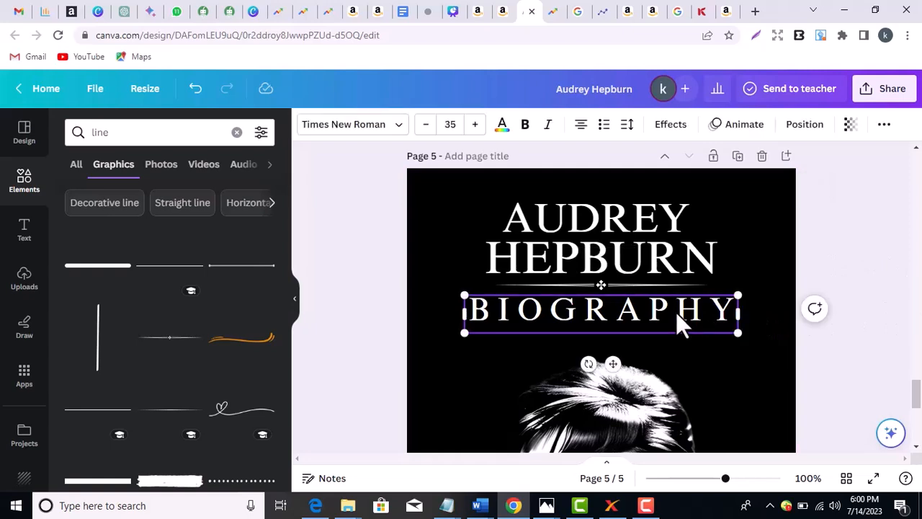
double_click(676, 312)
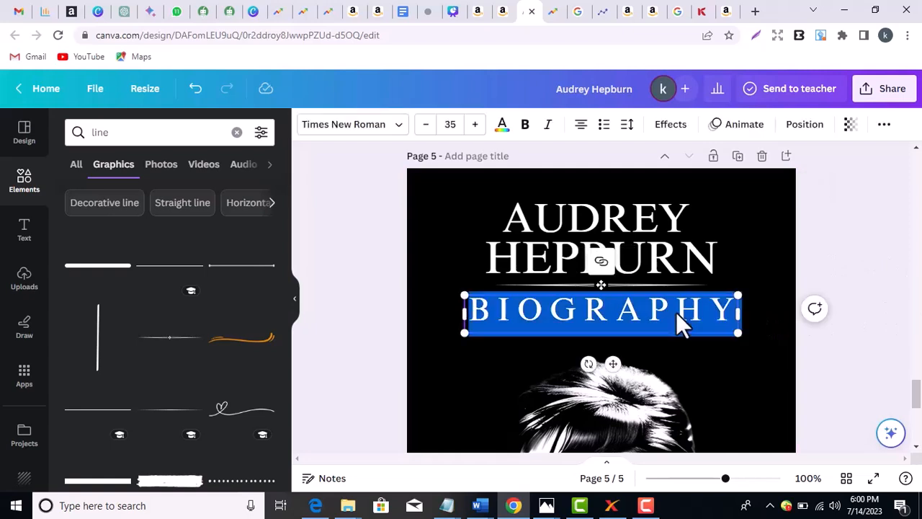
click(833, 270)
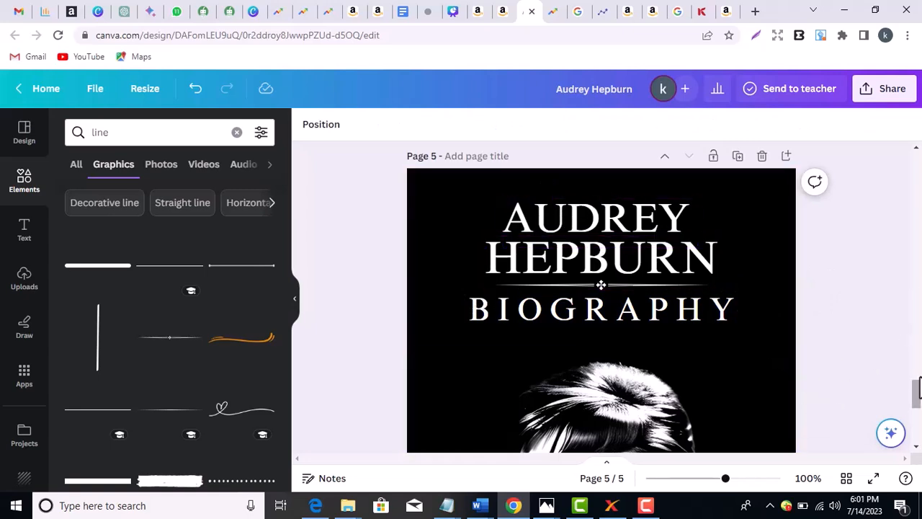
- Nudge the Audrey Hepburn portrait with the arrow keys so it sits just under BIOGRAPHY
drag(725, 479, 709, 478)
mouse_move(917, 396)
mouse_down()
mouse_move(918, 416)
mouse_move(916, 387)
mouse_move(916, 397)
mouse_up()
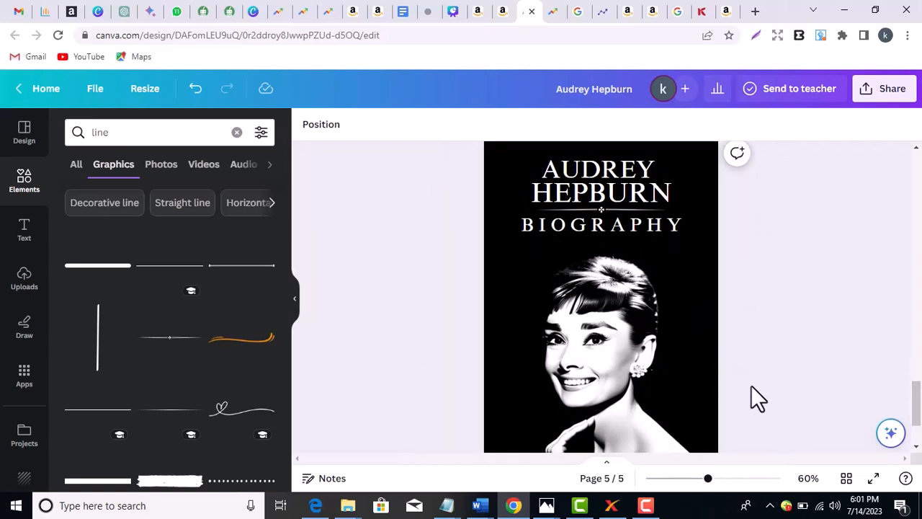
click(651, 344)
key(Up)
key(Up)
key(Up)
key(Up)
key(Up)
key(Up)
key(Up)
key(Up)
key(Up)
key(Up)
key(Up)
key(Up)
key(Up)
key(Up)
key(Up)
key(Up)
key(Up)
key(Up)
key(Up)
key(Up)
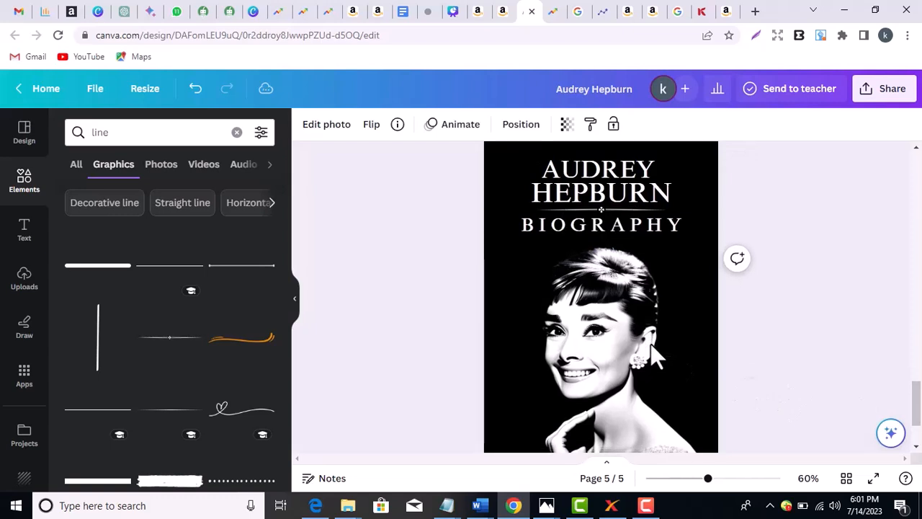
key(Up)
key(Up)
key(Up)
key(Up)
key(Up)
key(Up)
key(Down)
key(Down)
key(Down)
key(Down)
key(Down)
key(Down)
key(Down)
key(Down)
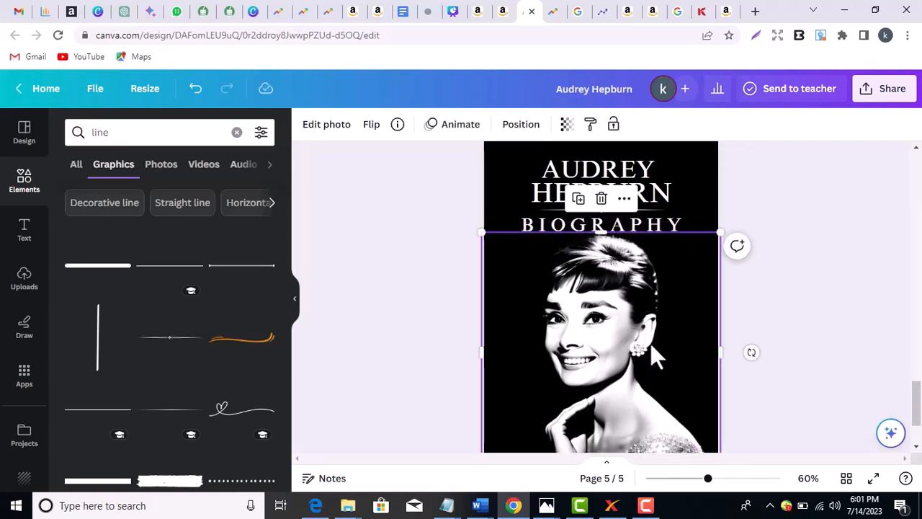
key(Down)
key(Down)
key(Down)
key(Down)
key(Down)
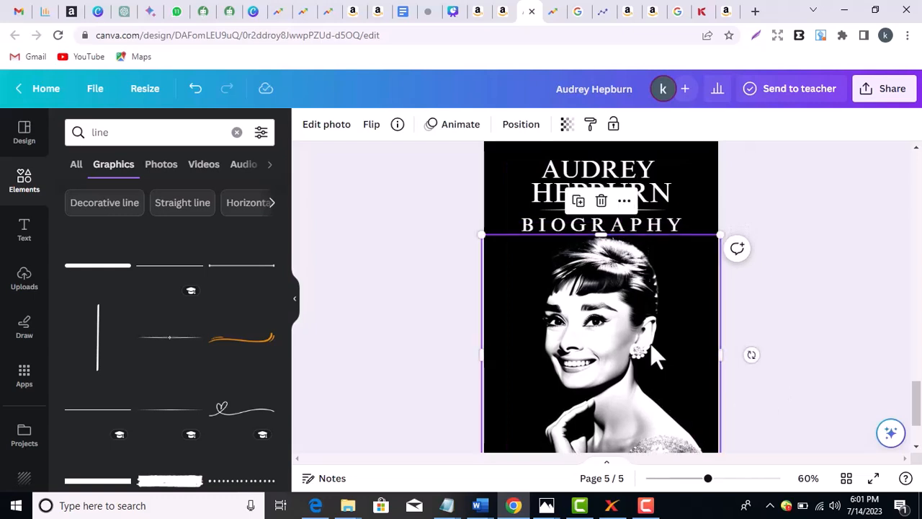
key(Down)
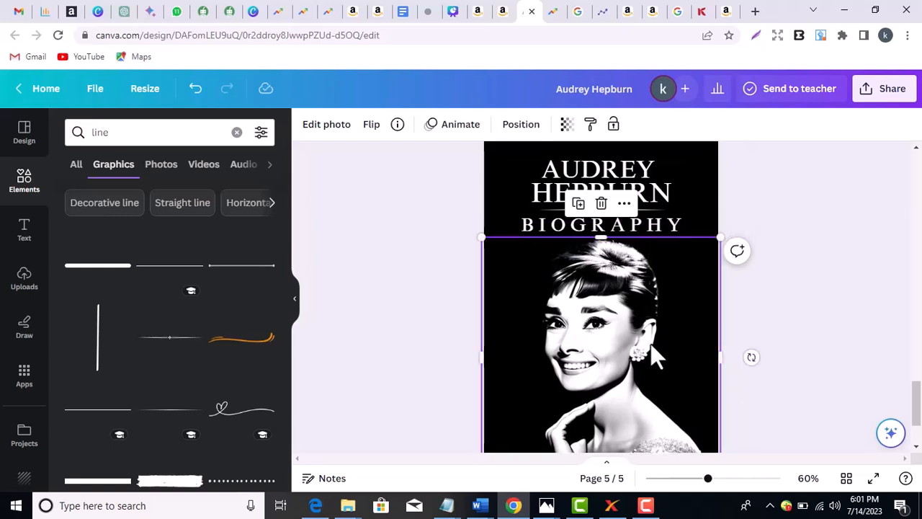
key(Up)
click(795, 360)
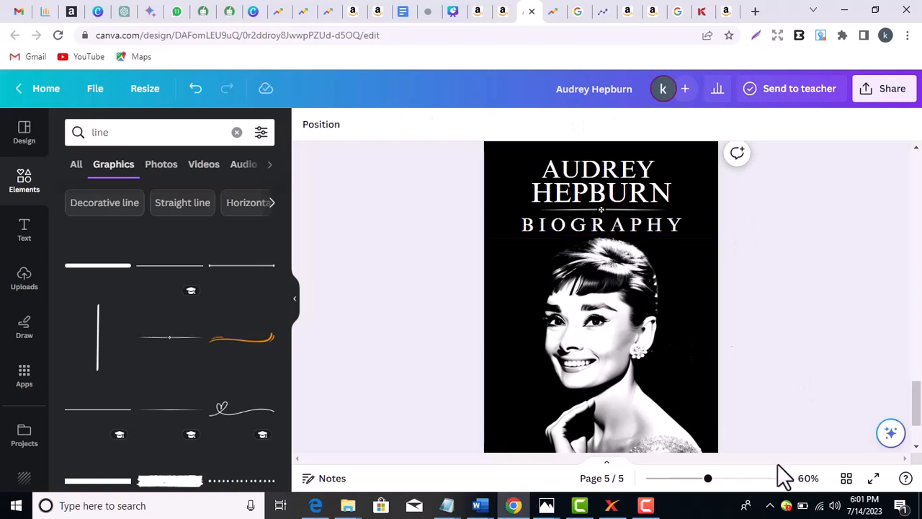
- At 100% zoom, stretch the portrait's bottom edge down to the page bottom
click(808, 479)
click(800, 270)
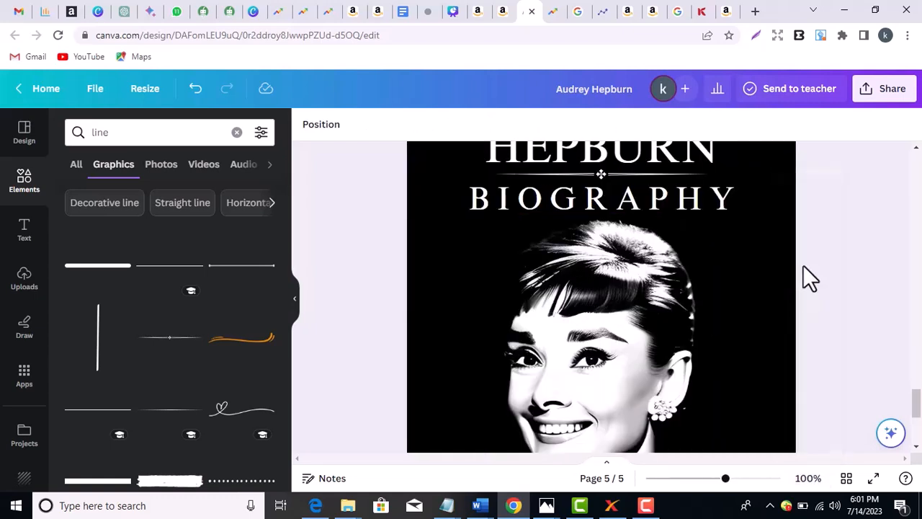
drag(918, 415, 916, 433)
click(565, 332)
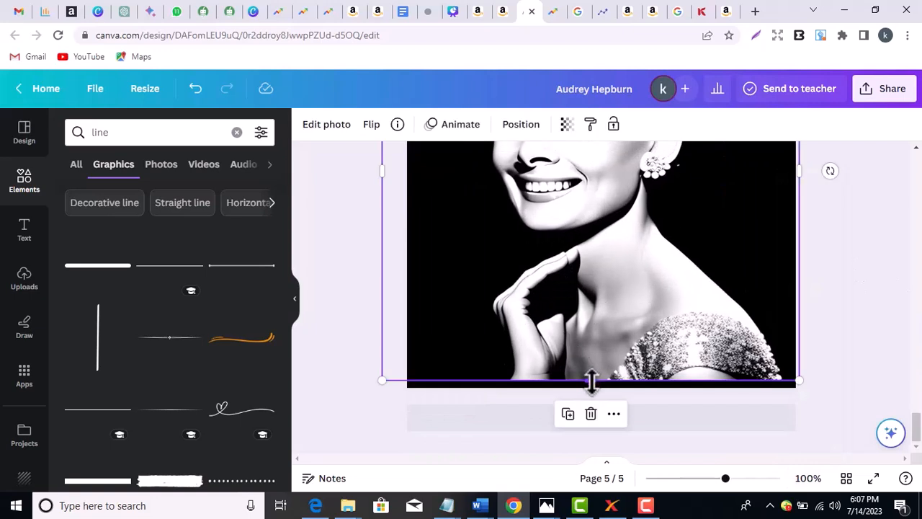
drag(591, 381, 589, 391)
click(853, 343)
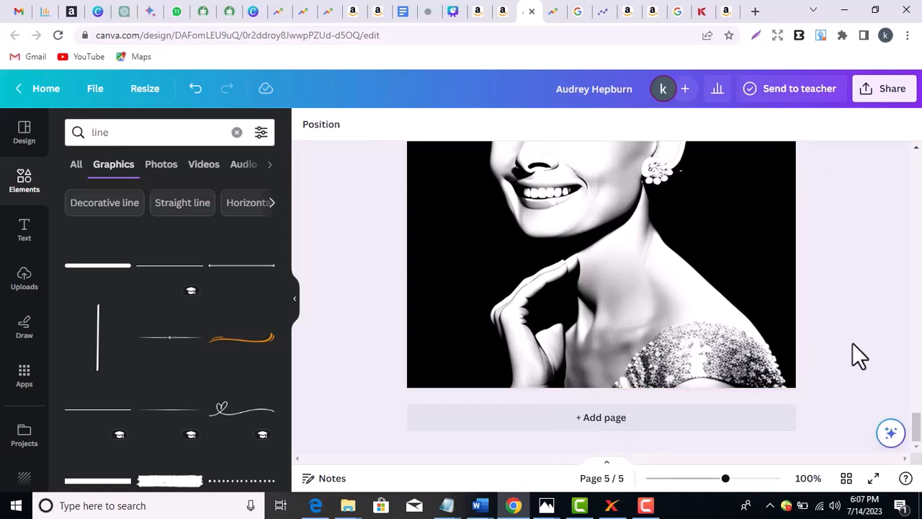
drag(725, 479, 705, 479)
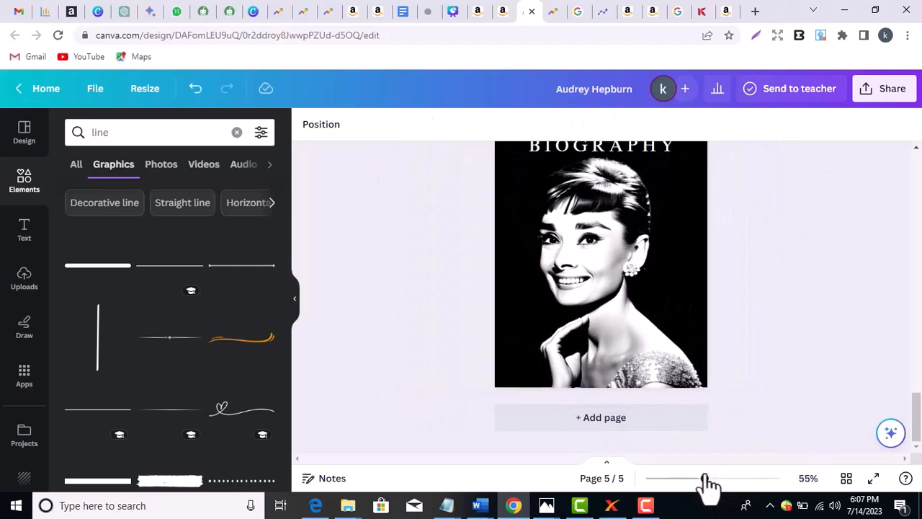
drag(916, 427, 916, 405)
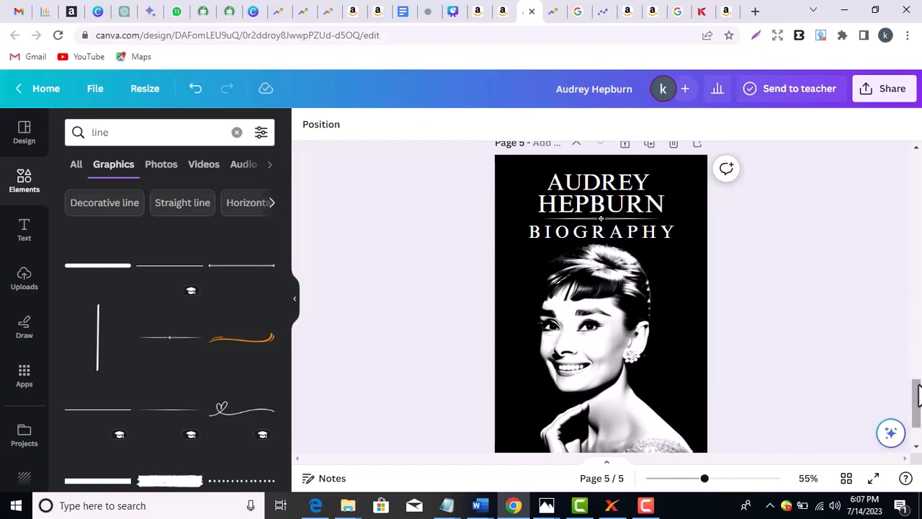
drag(918, 384, 918, 403)
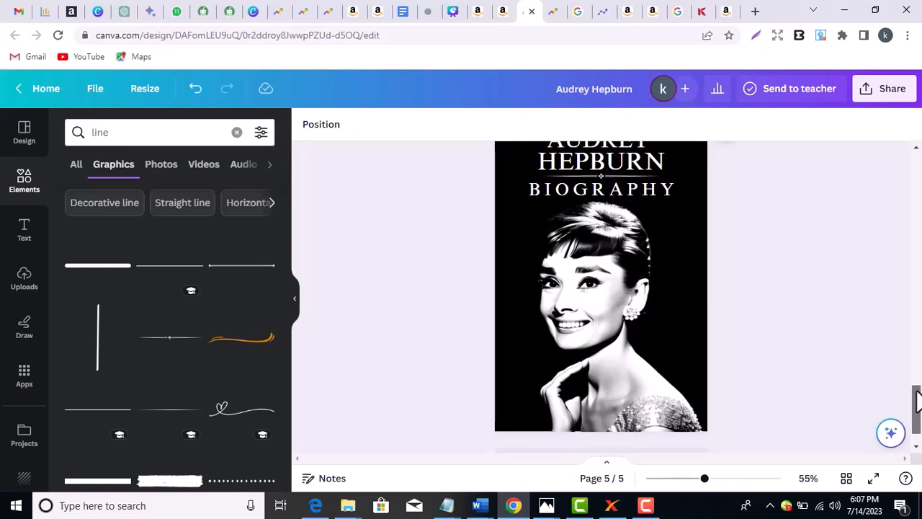
drag(918, 402, 915, 329)
- Delete the duplicate Audrey page and the Jane Austen page 3, then title the design 'Audrey Hepburn - BIOGRAPHY'
click(676, 200)
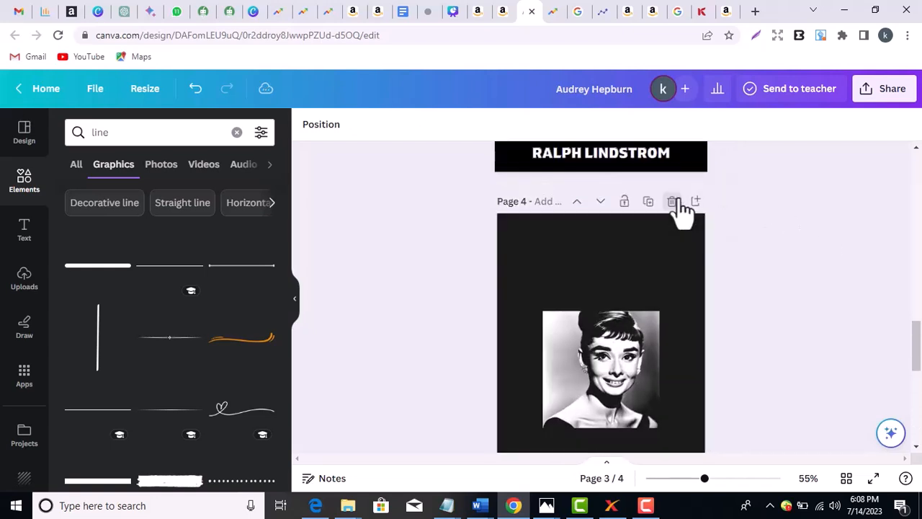
drag(918, 379, 920, 321)
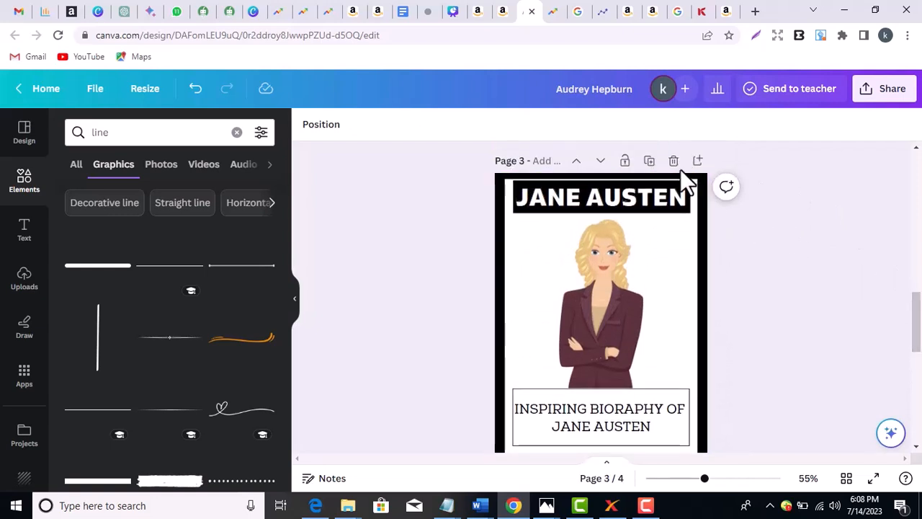
click(674, 161)
drag(919, 373, 919, 333)
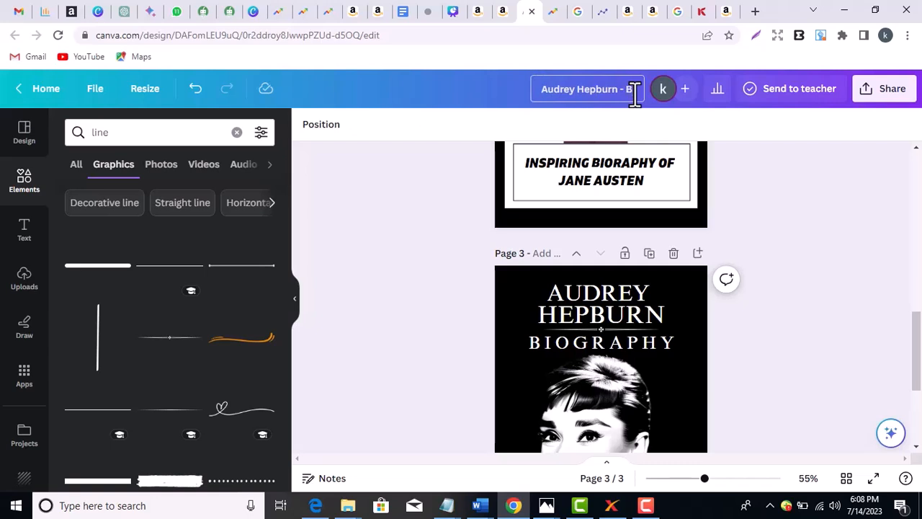
text(GRAPHY)
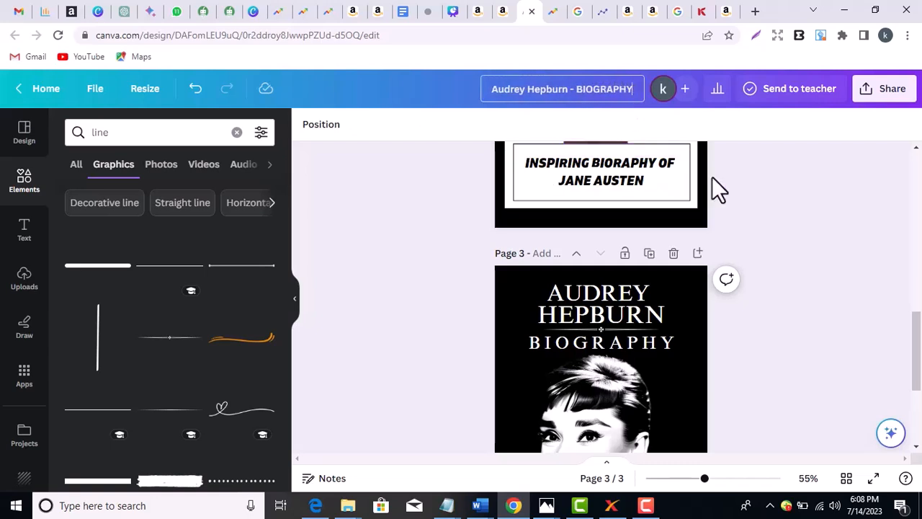
- Choose JPG as the file type in the Share > Download panel
click(870, 92)
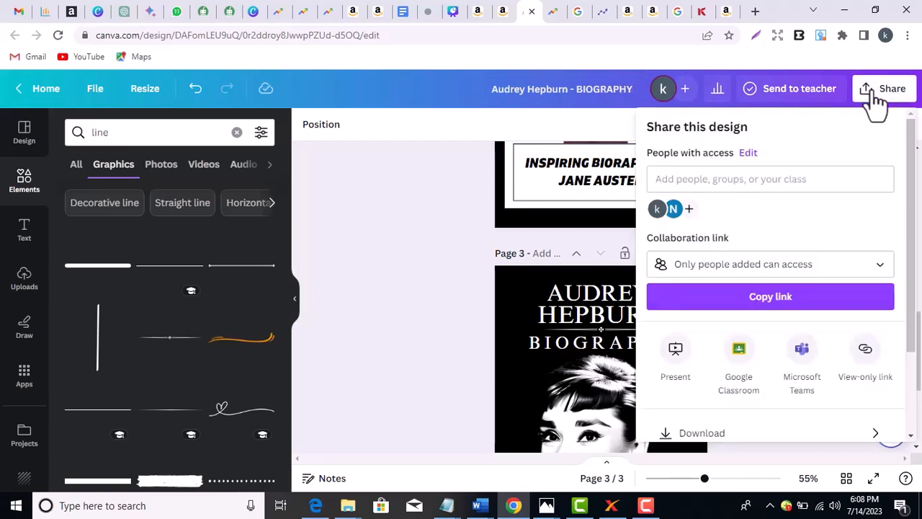
drag(913, 231, 918, 364)
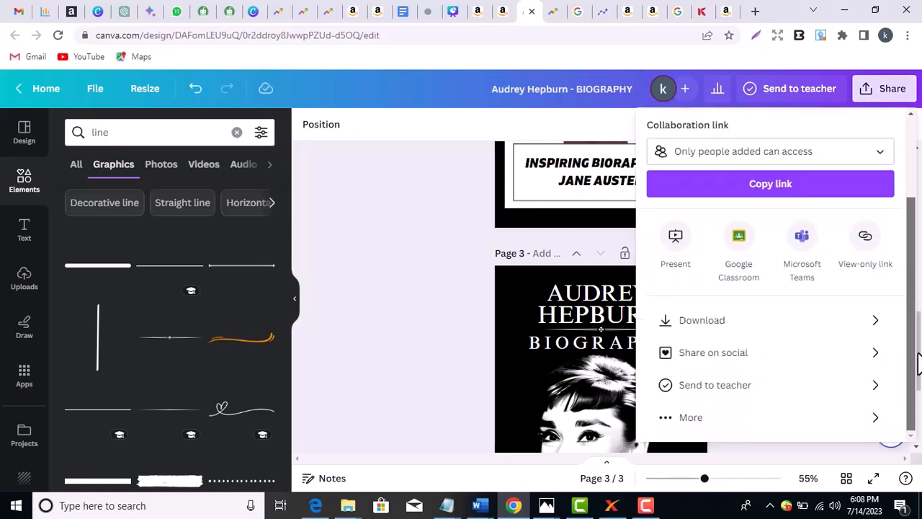
click(741, 331)
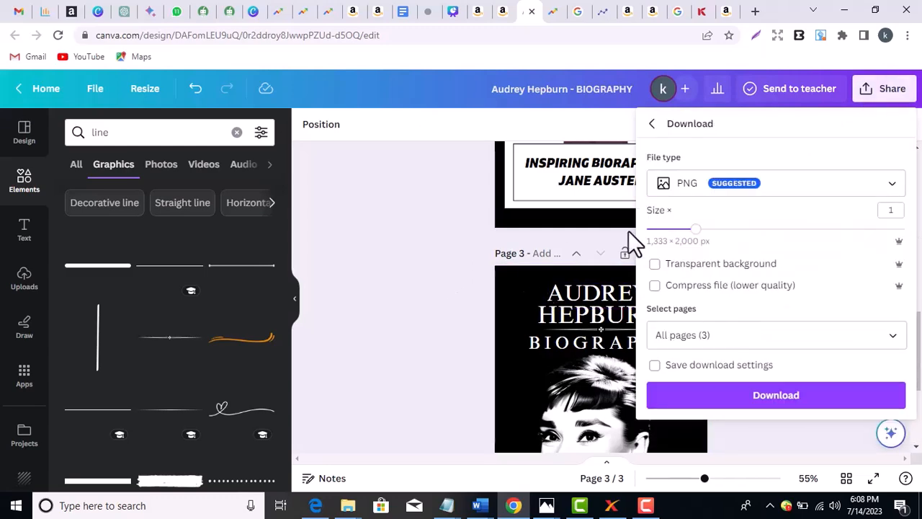
click(765, 186)
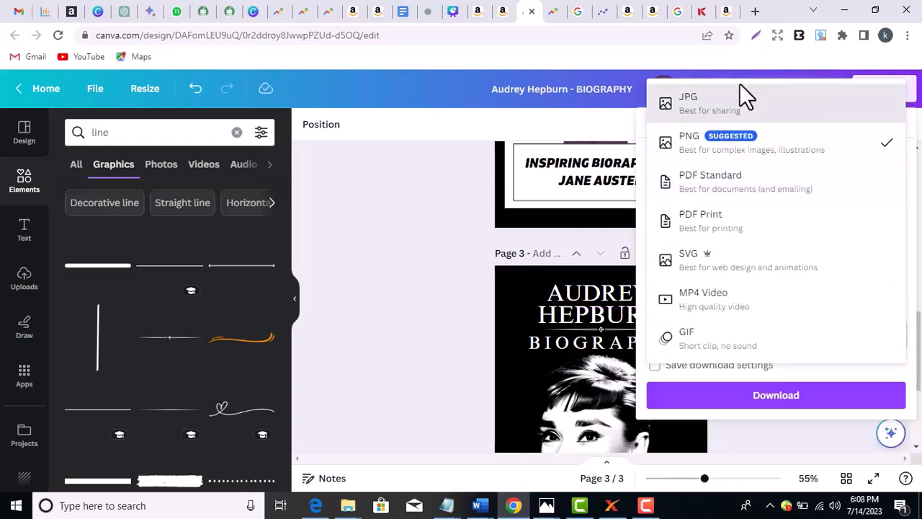
click(743, 105)
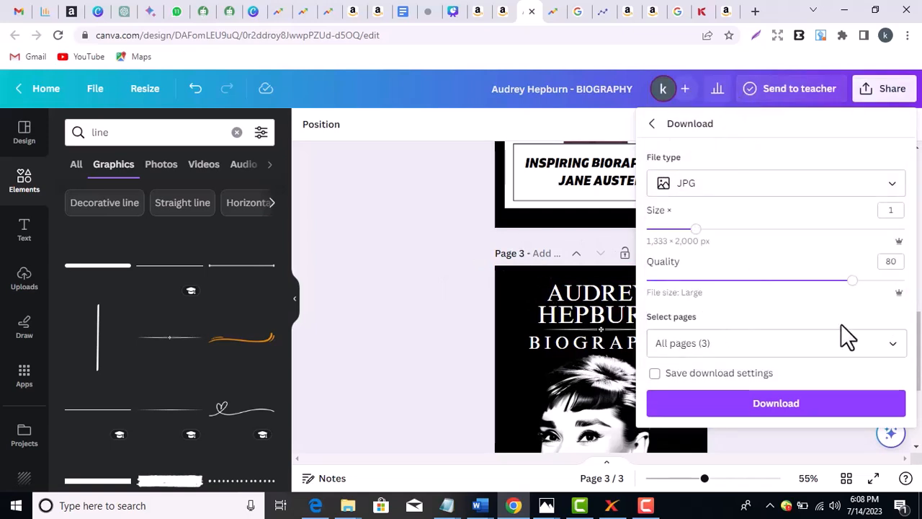
- Limit the download to Page 3 only, set quality to 100, and download
click(896, 344)
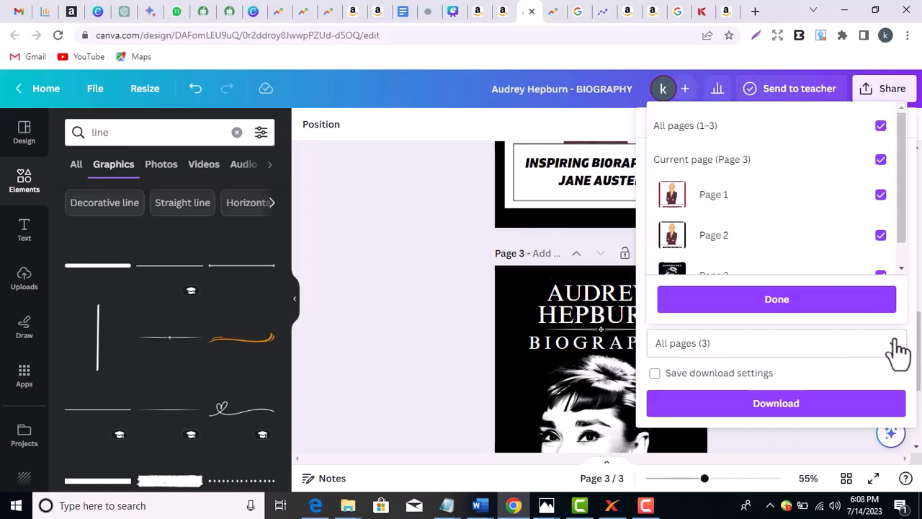
click(880, 128)
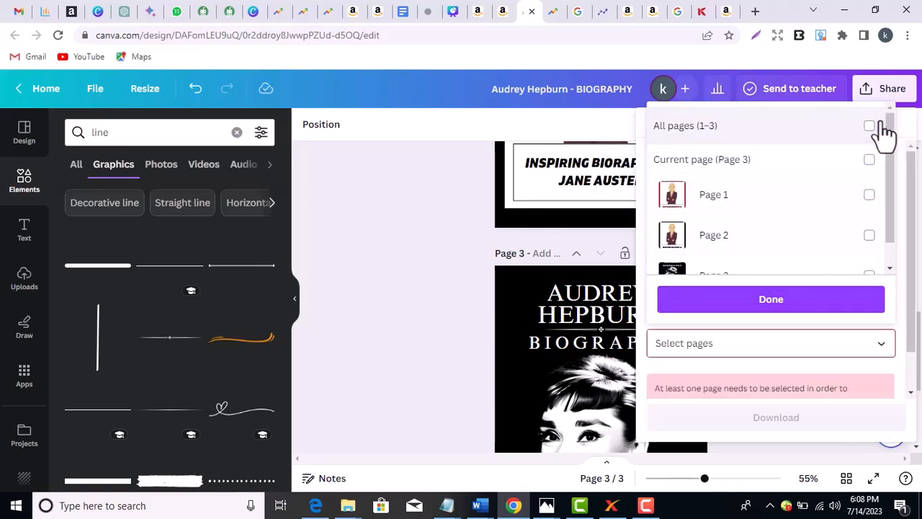
drag(890, 230, 893, 280)
click(870, 249)
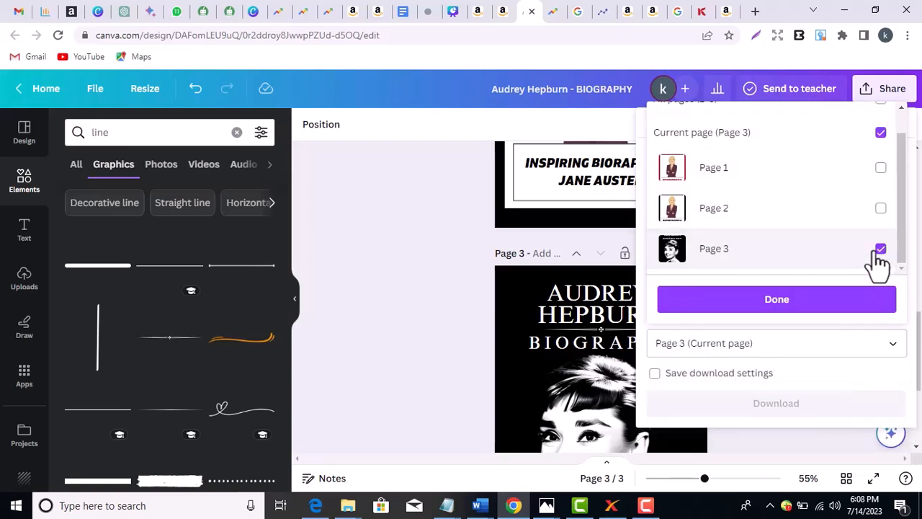
click(817, 297)
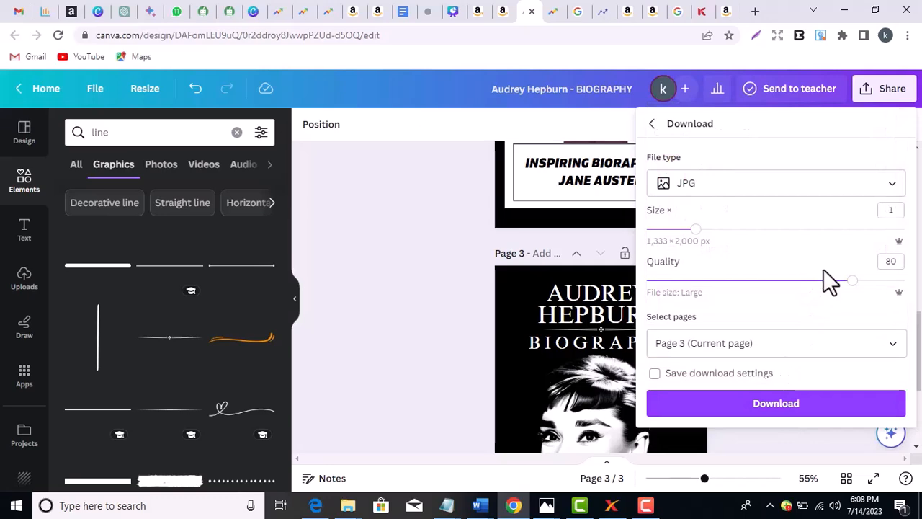
drag(852, 281, 905, 281)
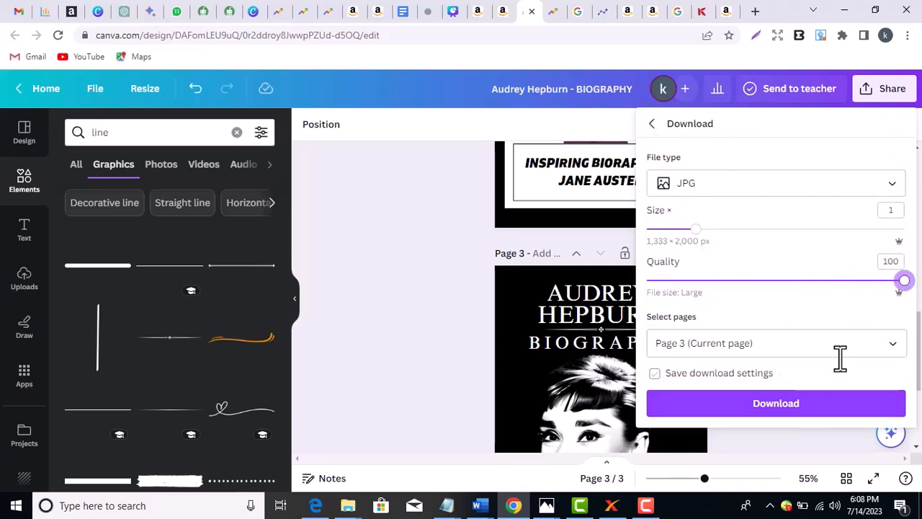
click(810, 404)
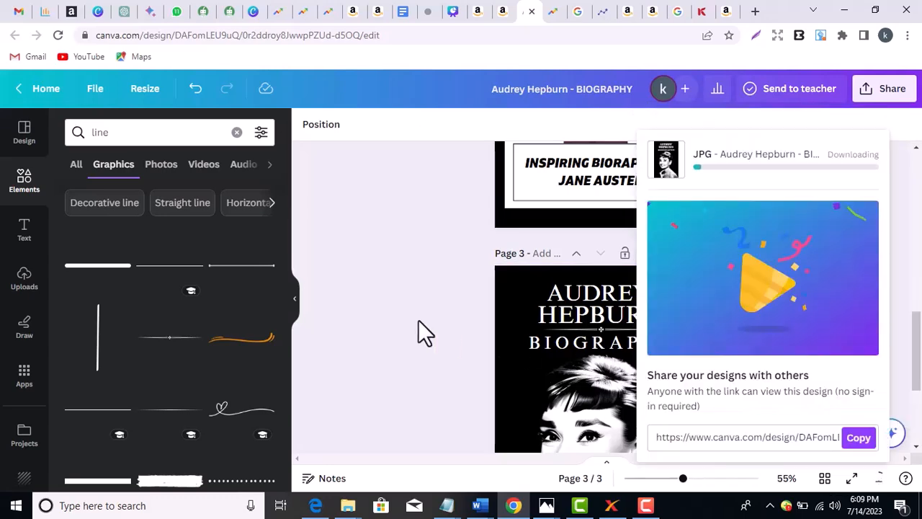
- Close the share and download popups and open the downloaded cover JPG from Chrome's download bar
click(418, 321)
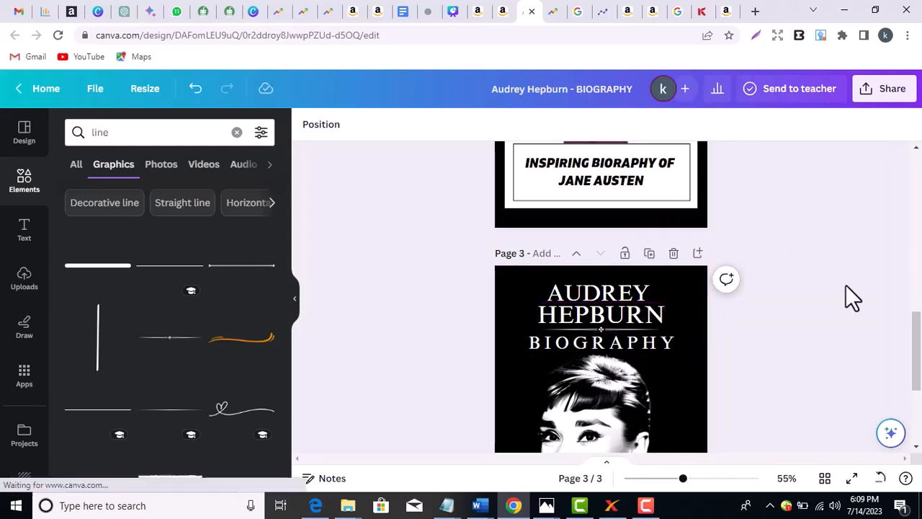
mouse_move(556, 502)
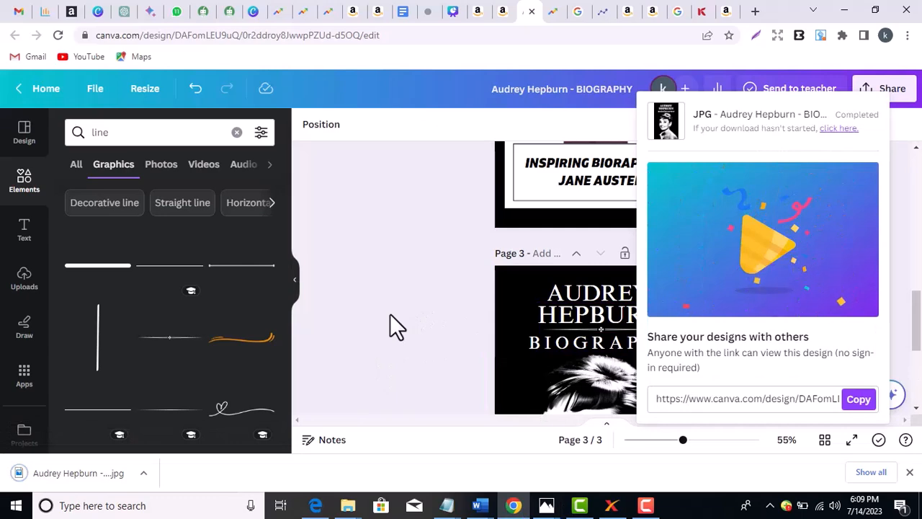
click(396, 310)
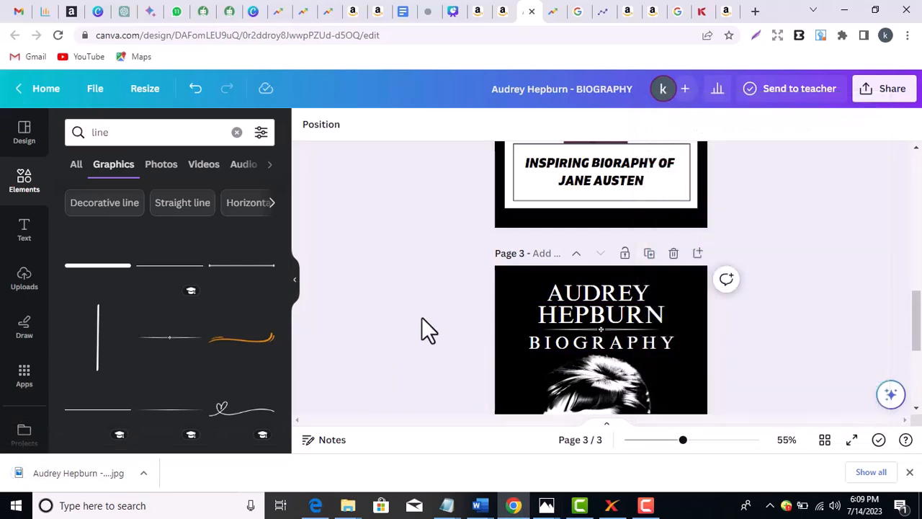
click(66, 477)
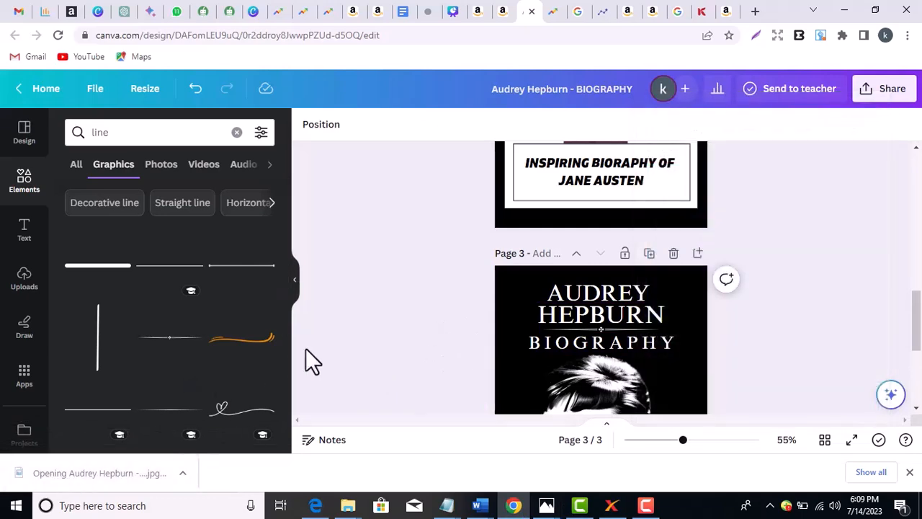